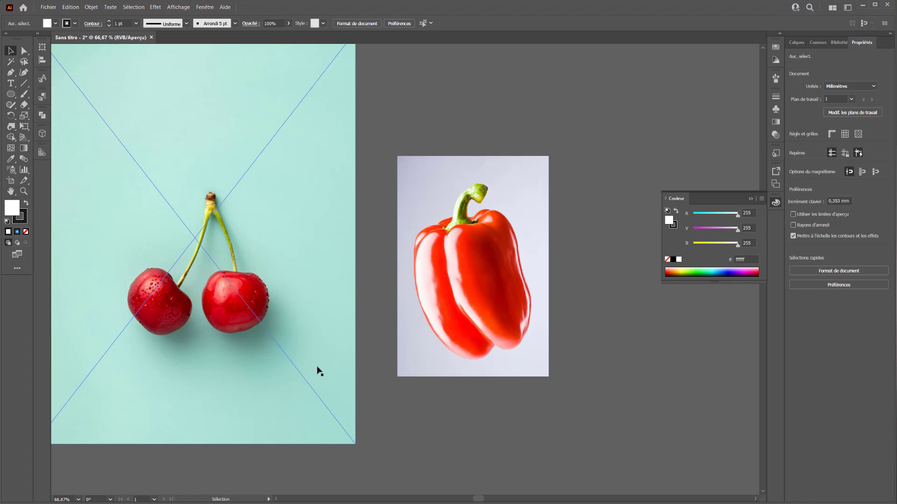
Set the Paintbrush tool's fidelity to the smoothest setting, Arrondi.
left_click(23, 94)
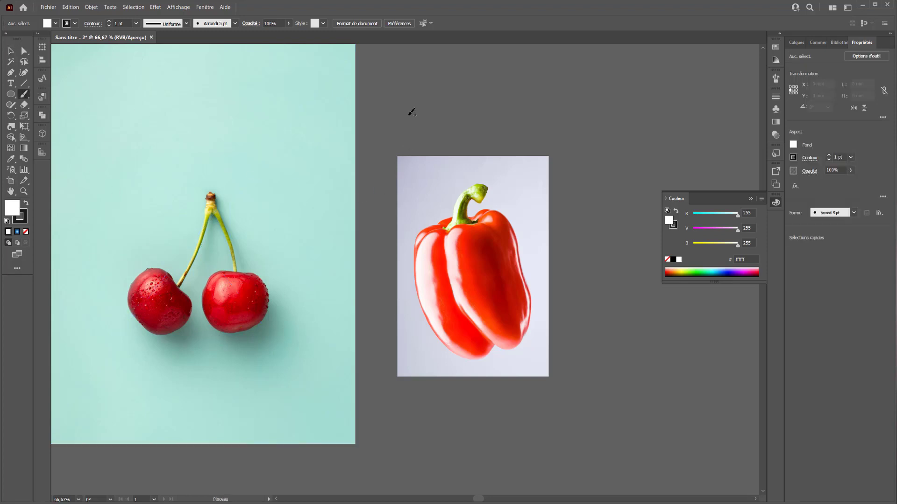
left_click_drag(408, 106, 640, 136)
key("ctrl+z")
double_click(24, 94)
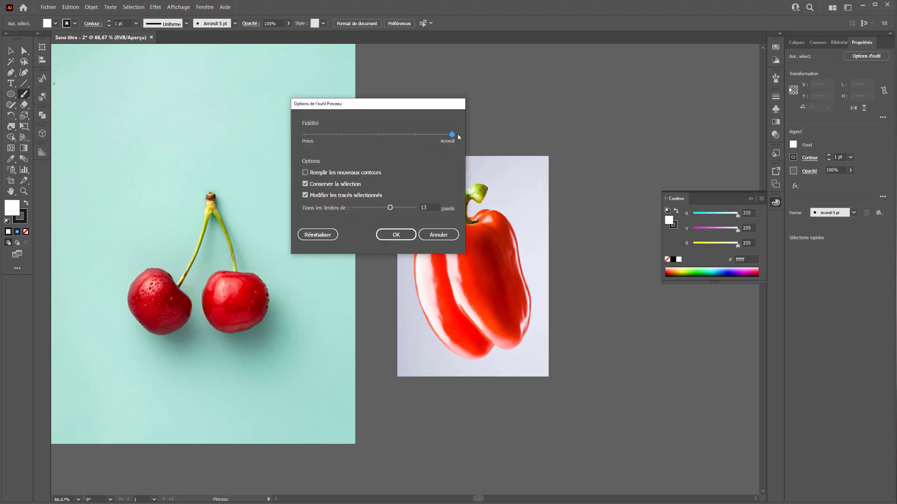
left_click(396, 235)
Draw a long wavy test stroke above the pepper photo with the Paintbrush and undo it.
mouse_move(368, 150)
left_mouse_down()
mouse_move(396, 83)
mouse_move(525, 87)
mouse_move(650, 144)
mouse_move(726, 116)
left_mouse_up()
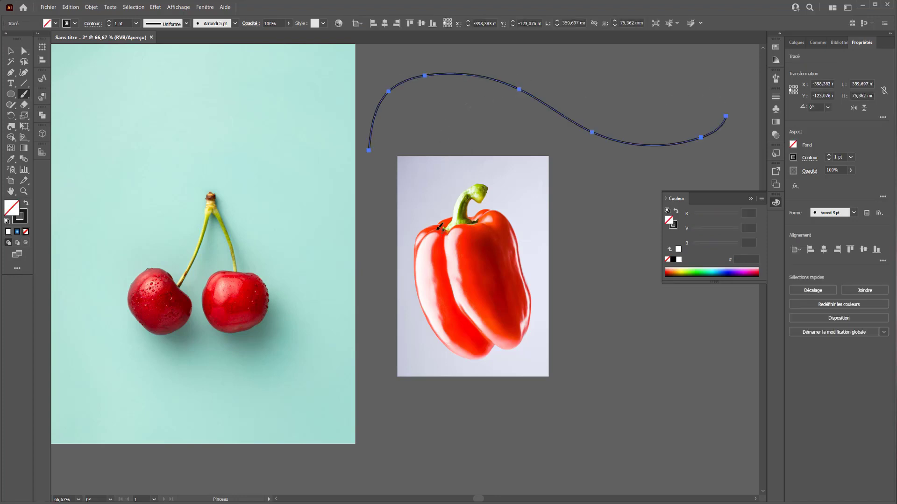
key("ctrl+z")
left_click(377, 178, "ctrl")
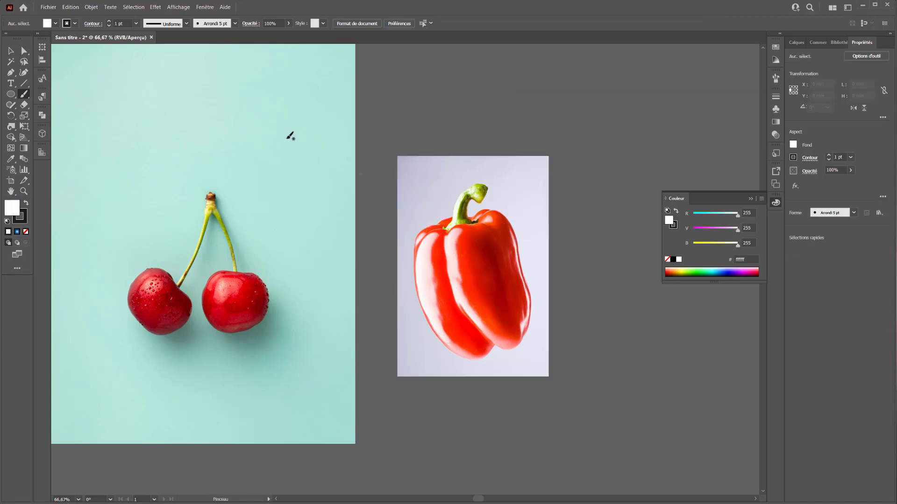
Set the stroke weight to 0,25 pt and try it with a test brush stroke that is undone.
left_click(135, 24)
left_click(146, 32)
mouse_move(379, 165)
left_mouse_down()
mouse_move(587, 132)
mouse_move(621, 104)
left_mouse_up()
key("ctrl+z")
Turn off Conserver la sélection in the Paintbrush options, then draw a test stroke and undo it.
double_click(24, 95)
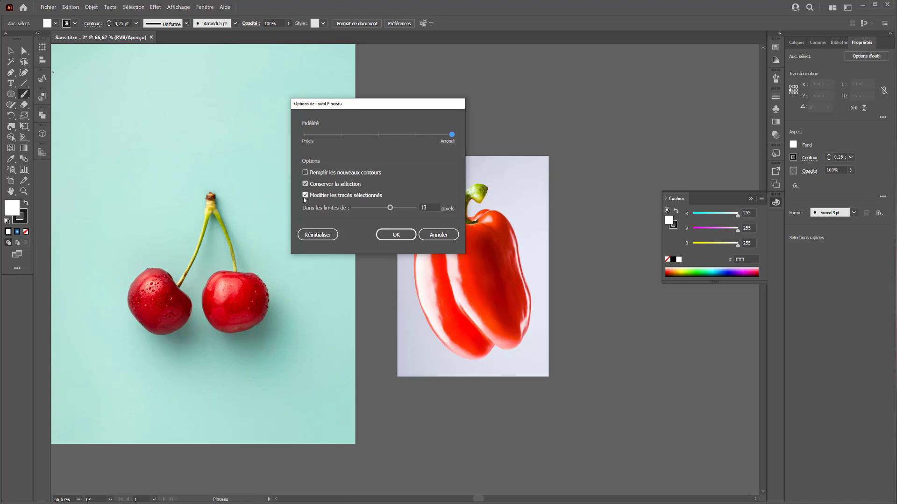
left_click(305, 184)
left_click(396, 235)
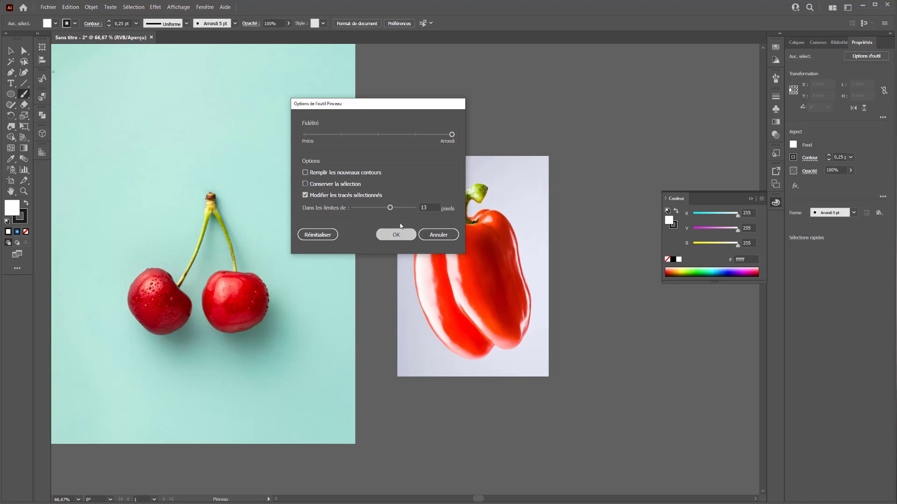
left_click_drag(410, 139, 620, 105)
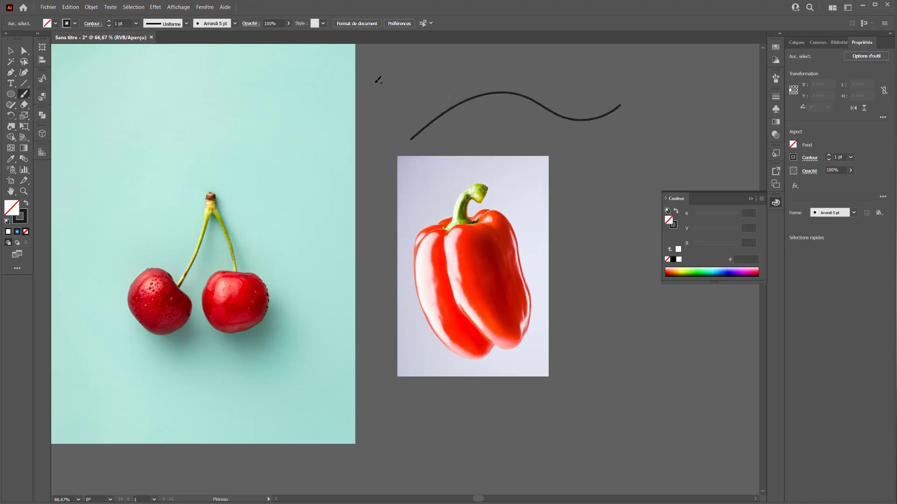
key("ctrl+z")
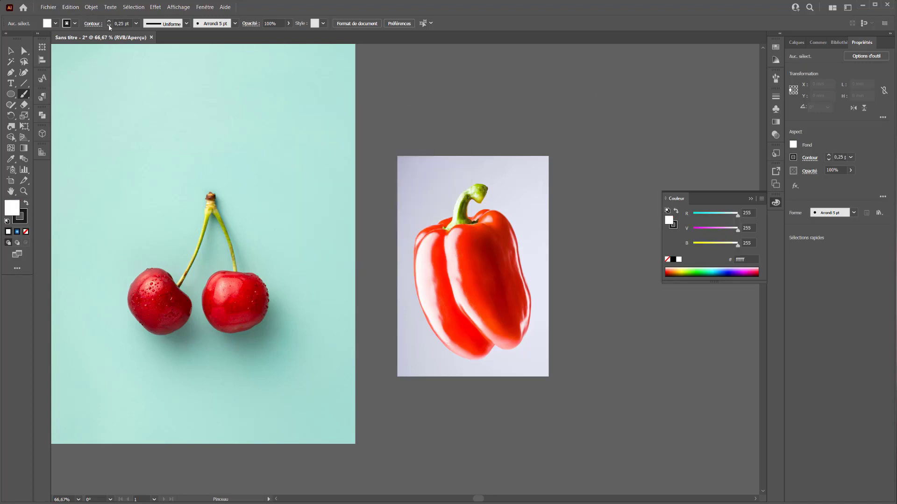
Turn off Modifier les tracés sélectionnés in the Paintbrush options, then draw two test strokes and undo them.
double_click(24, 94)
left_click(305, 195)
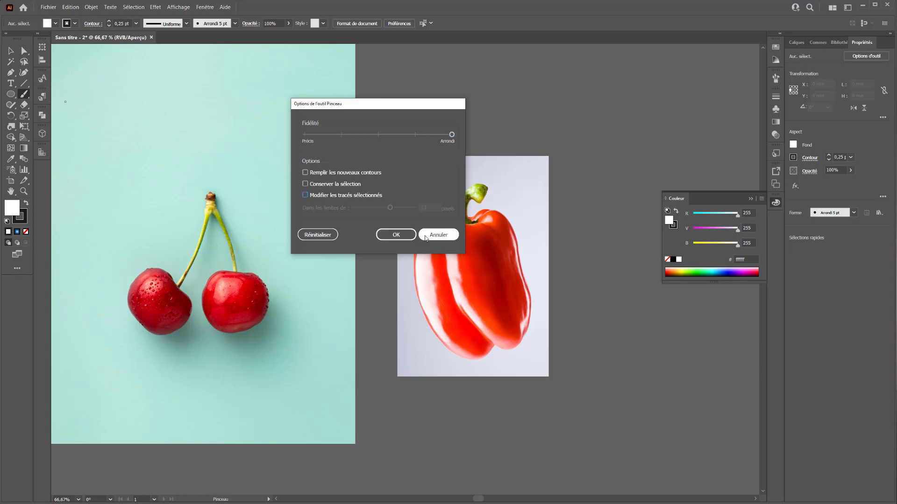
left_click(396, 234)
left_click_drag(376, 116, 477, 95)
left_click_drag(515, 143, 641, 136)
key("ctrl+z")
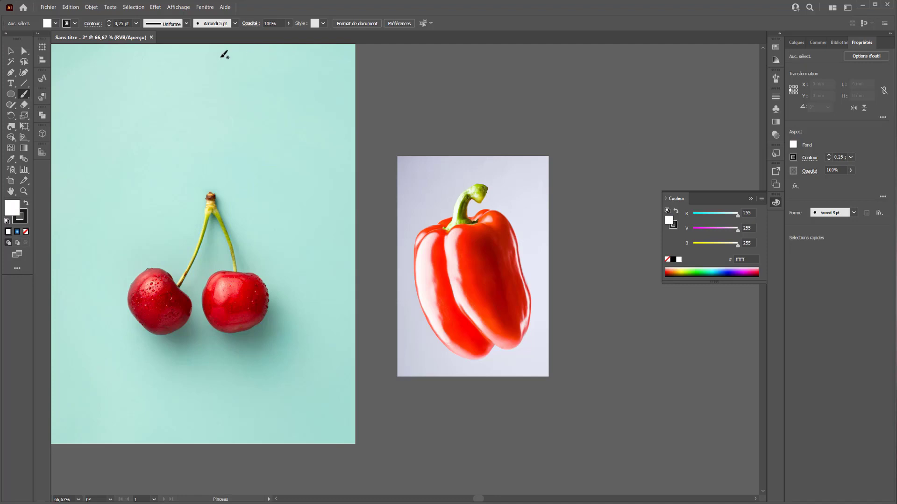
Try the De base brush with a wavy stroke above the pepper photo and undo it.
left_click(235, 24)
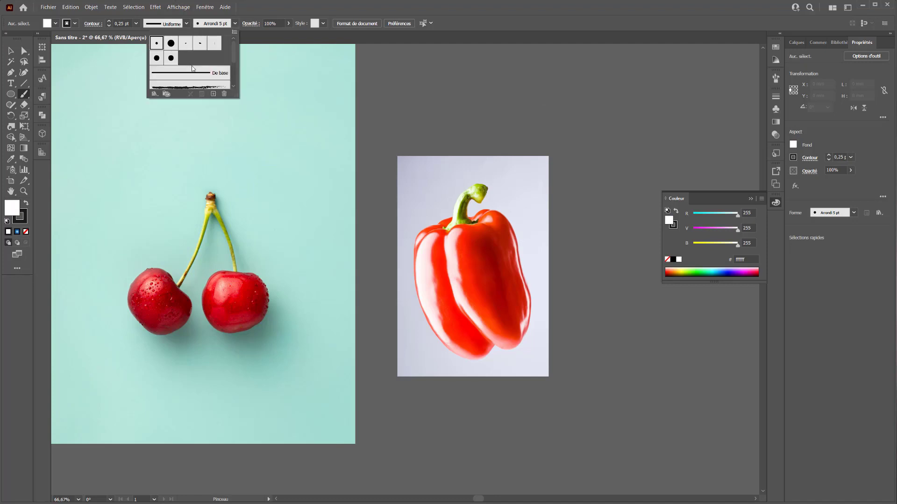
left_click(191, 73)
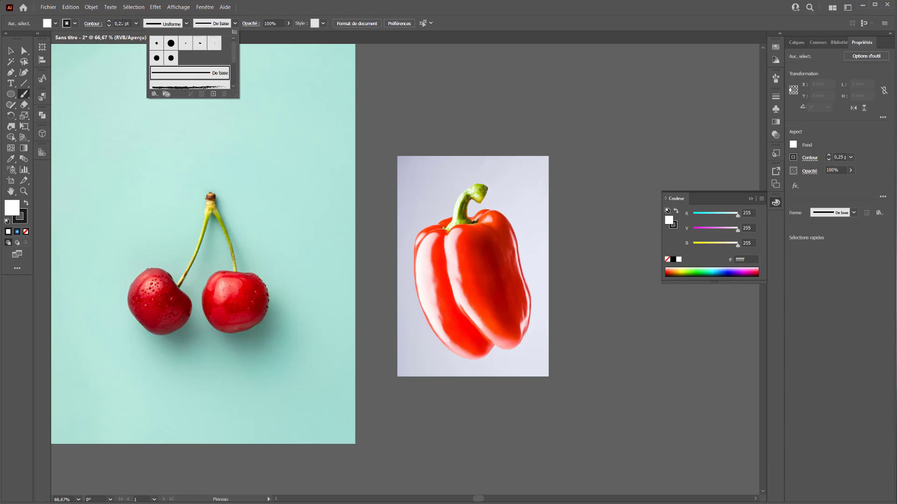
left_click(380, 93)
mouse_move(378, 112)
left_mouse_down()
mouse_move(463, 92)
mouse_move(589, 122)
left_mouse_up()
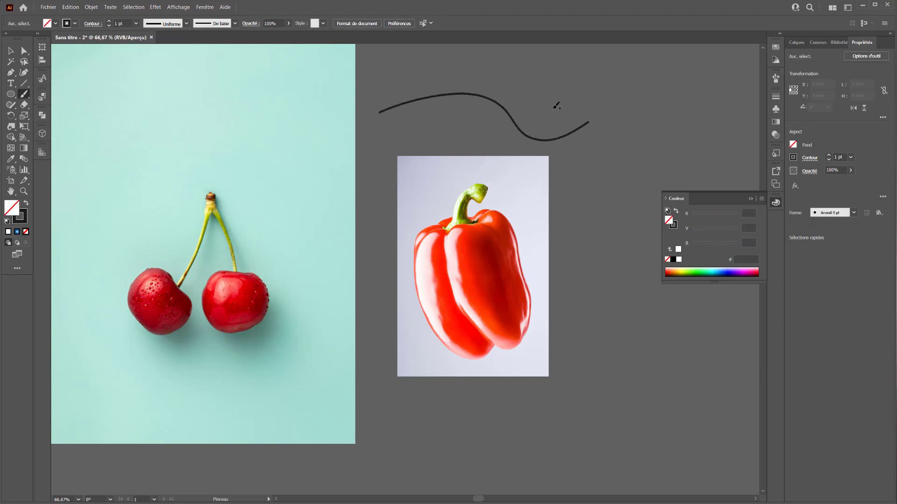
key("ctrl+z")
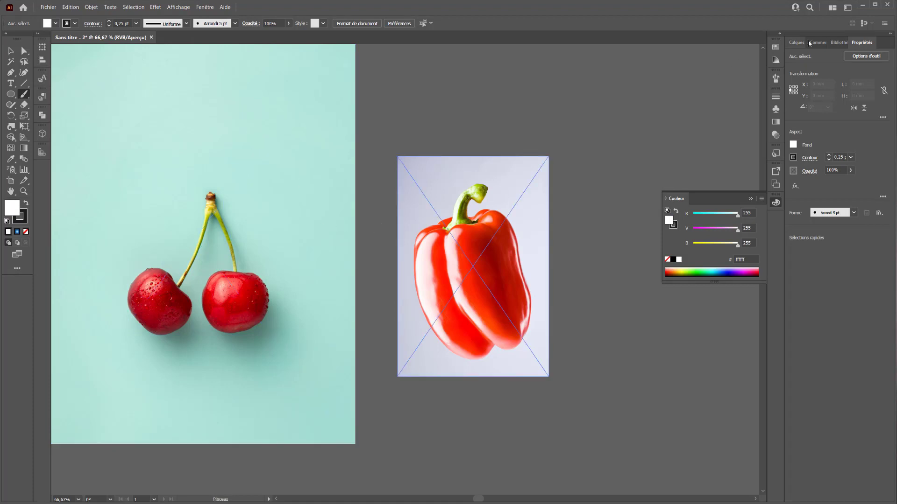
Create a new top-level layer above Calque 1 and lock Calque 1 with the photos.
left_click(796, 42)
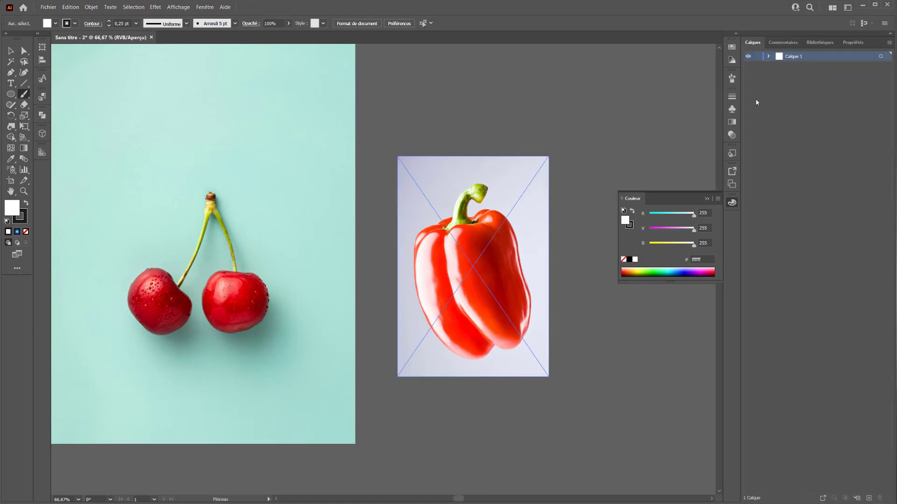
left_click(858, 499)
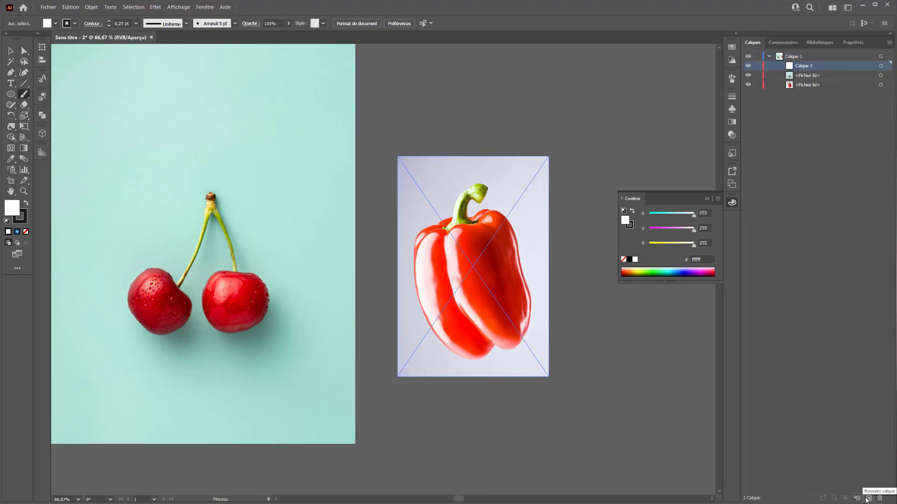
key("ctrl+z")
left_click(869, 499)
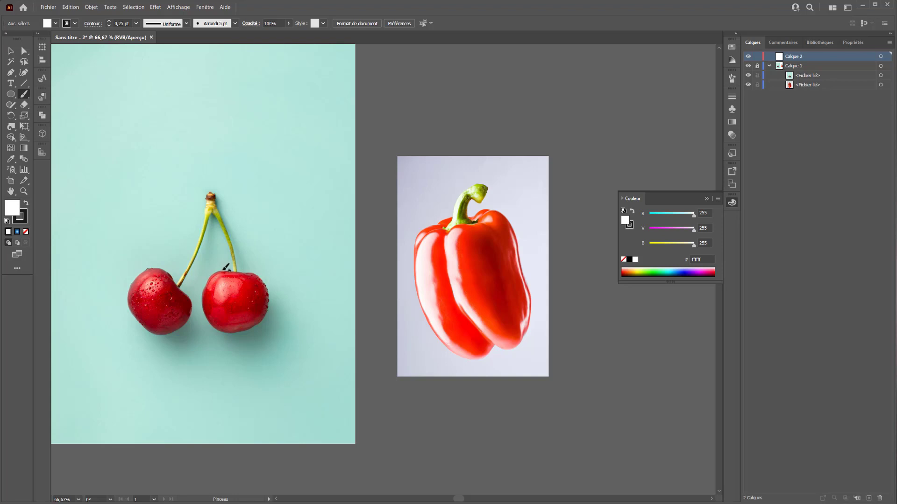
Trace the outlines of both cherries and their two stems with the Paintbrush on the new layer.
left_click_drag(208, 277, 206, 299)
mouse_move(230, 330)
left_mouse_down()
mouse_move(260, 322)
mouse_move(271, 300)
mouse_move(262, 272)
mouse_move(219, 269)
left_mouse_up()
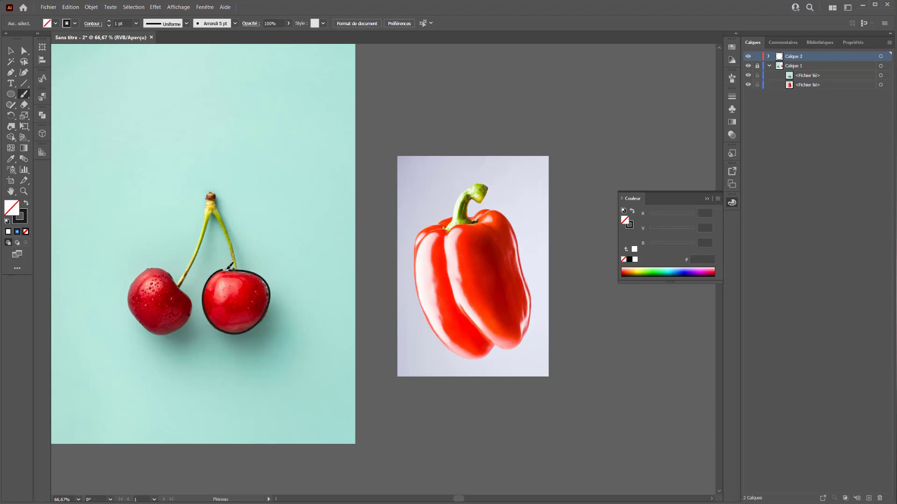
mouse_move(166, 268)
left_mouse_down()
mouse_move(194, 307)
mouse_move(187, 322)
mouse_move(149, 329)
mouse_move(131, 308)
mouse_move(133, 275)
mouse_move(167, 266)
left_mouse_up()
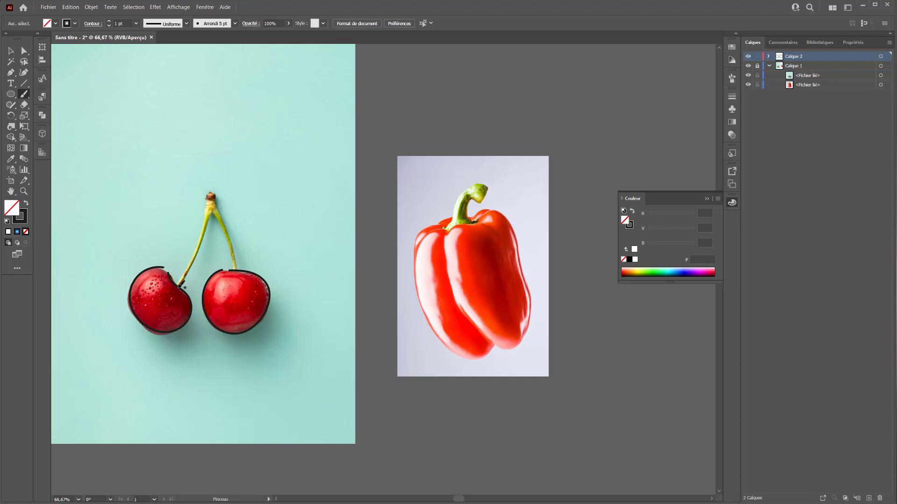
mouse_move(180, 281)
left_mouse_down()
mouse_move(222, 184)
mouse_move(243, 271)
left_mouse_up()
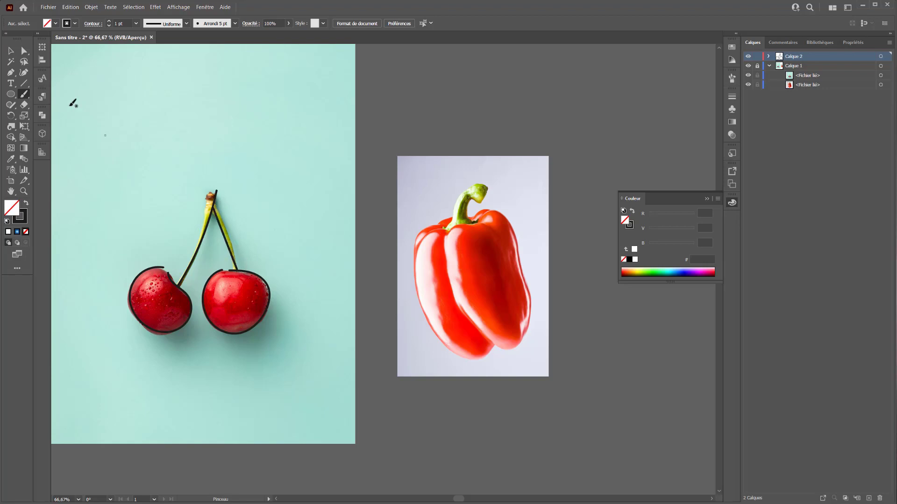
Select all the traced cherry strokes, try moving them away from the photo, and undo the move.
left_click(10, 49)
left_click_drag(120, 390, 121, 391)
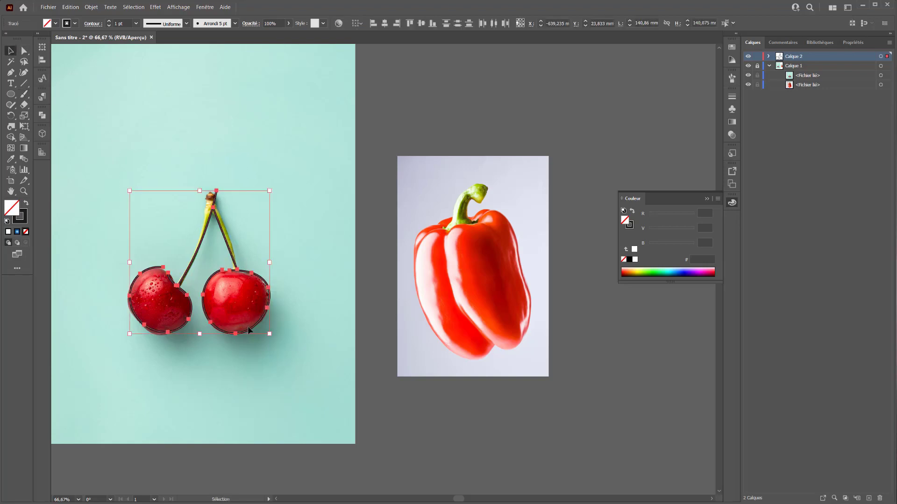
left_click_drag(252, 332, 685, 414)
left_click_drag(617, 455, 496, 439)
key("ctrl+z")
Paint a curved highlight stroke inside the upper left of each cherry with the Paintbrush.
left_click_drag(136, 240, 282, 236)
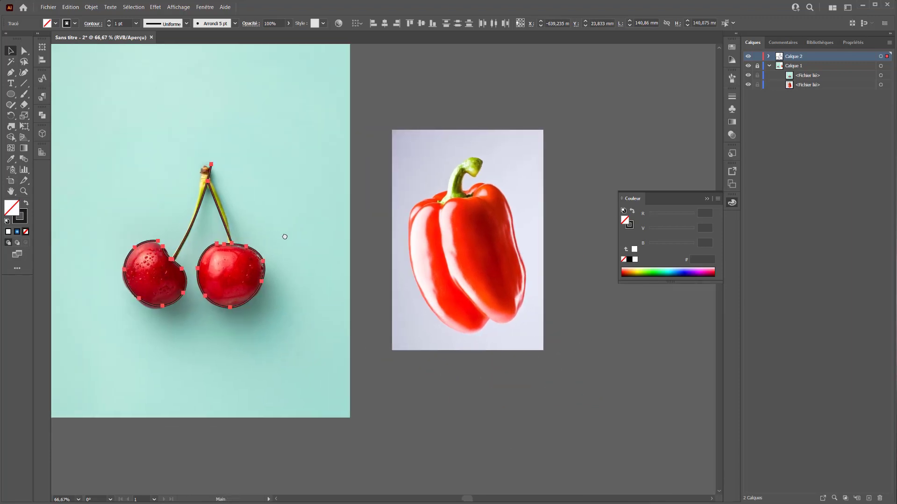
left_click(24, 94)
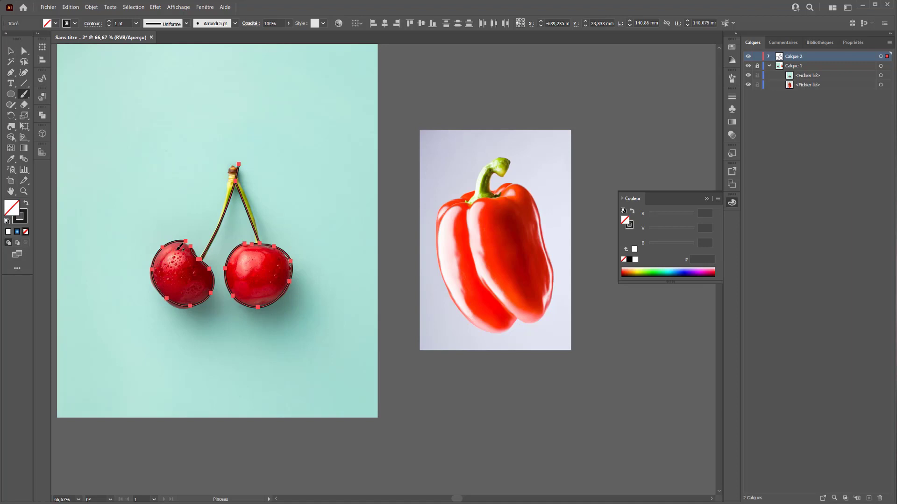
left_click_drag(168, 268, 166, 270)
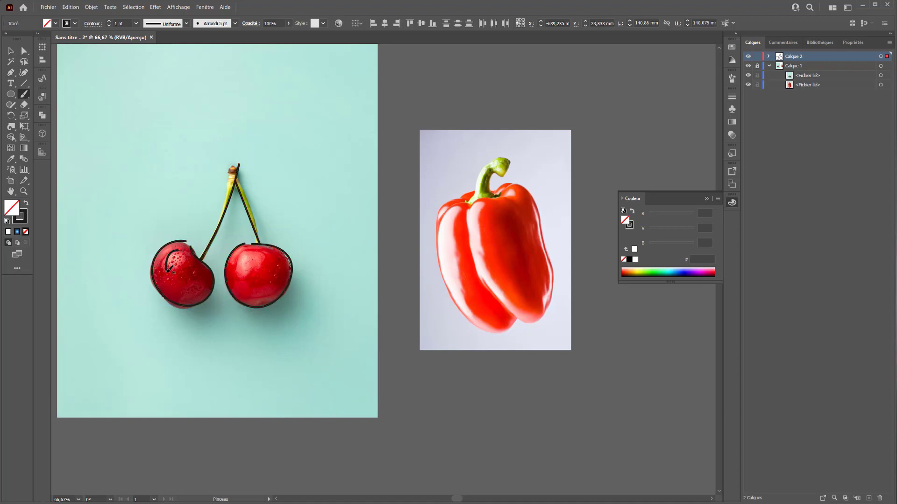
left_click_drag(244, 253, 241, 268)
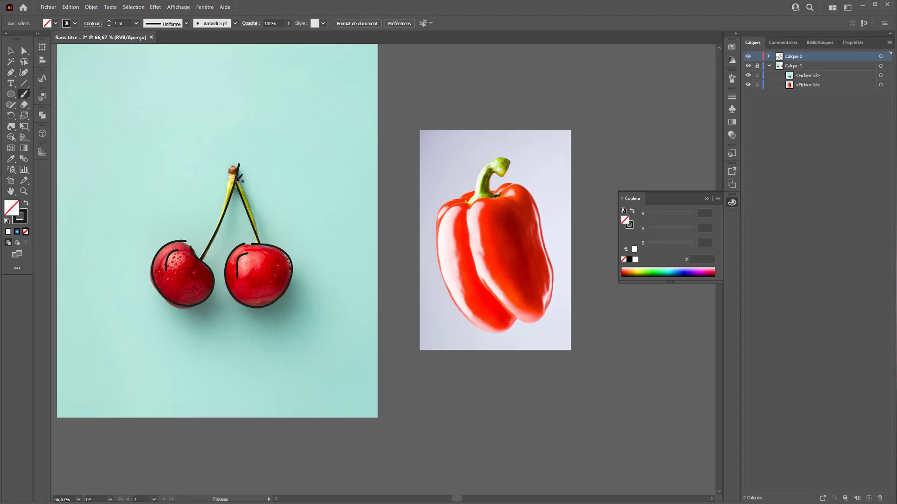
Draw the angular tip outline where the two cherry stems meet, undoing the first attempt and redrawing it.
mouse_move(238, 180)
left_mouse_down()
mouse_move(227, 175)
mouse_move(241, 151)
mouse_move(244, 160)
left_mouse_up()
key("ctrl+z")
mouse_move(236, 183)
left_mouse_down()
mouse_move(229, 172)
mouse_move(245, 157)
left_mouse_up()
Shift the stem-tip path slightly upward with Direct Selection and move its lower end point onto the stem junction.
key("v")
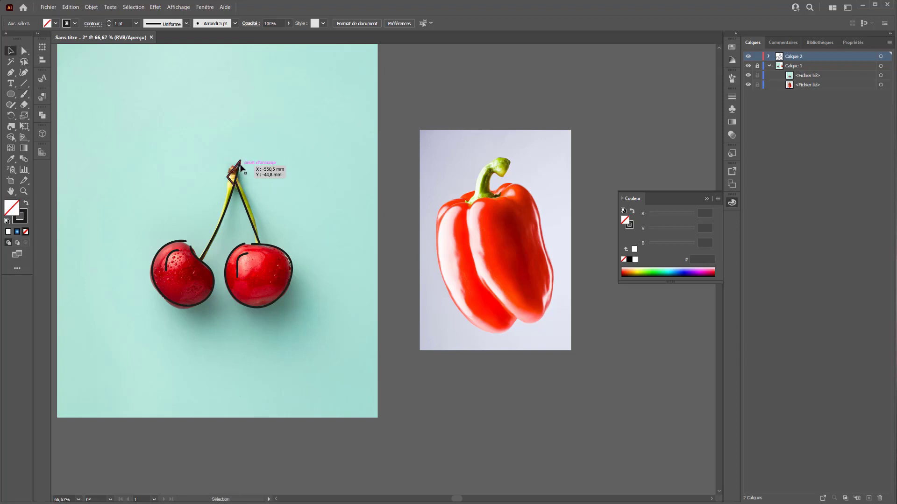
left_click(237, 164)
key("ctrl+plus")
key("ctrl+plus")
key("ctrl+plus")
left_click_drag(207, 147, 132, 94)
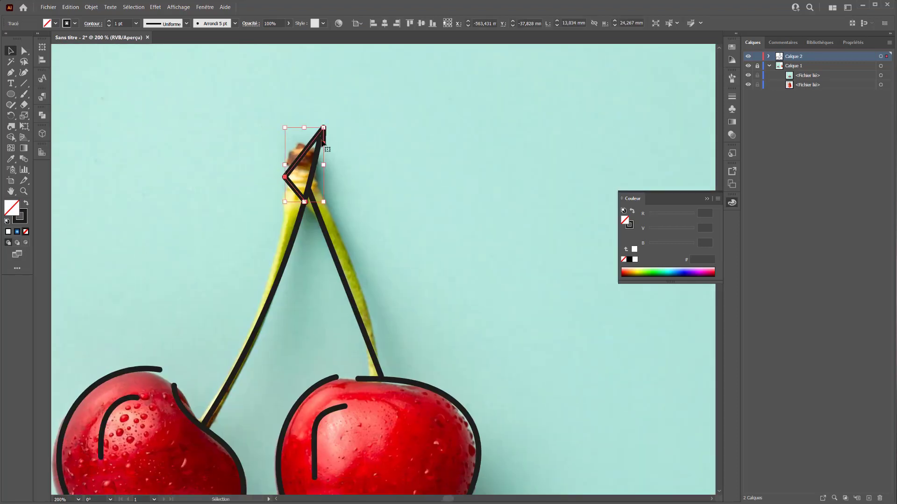
left_click(347, 144)
left_click(323, 144)
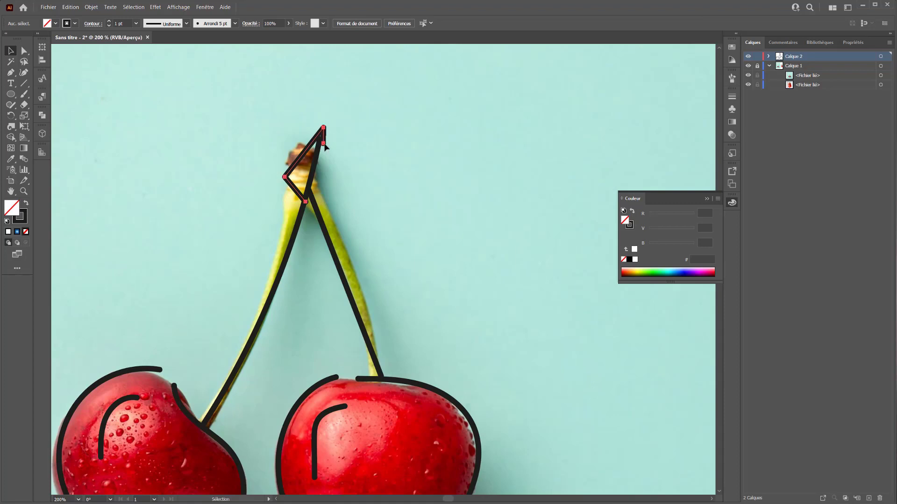
left_click(24, 51)
left_click_drag(321, 137, 320, 117)
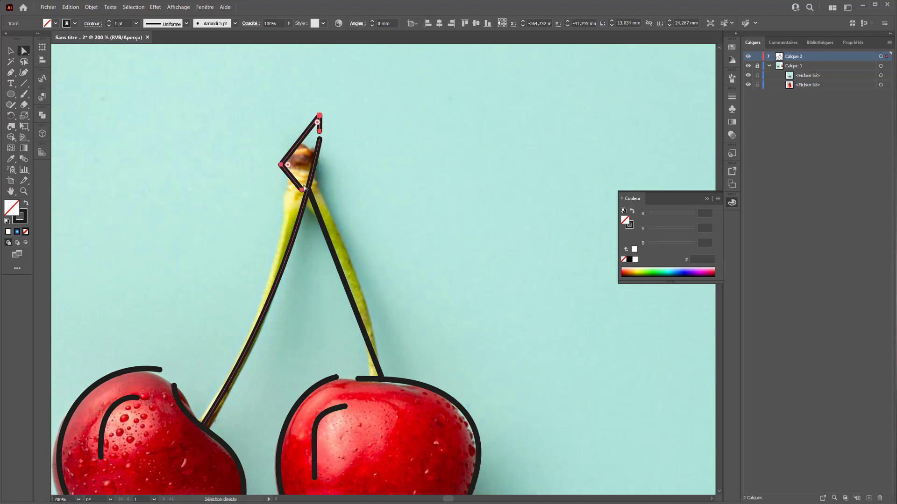
left_click_drag(302, 192, 304, 198)
Join the stem tip's open end to the upper end of the left cherry's stem with the Jonction tool.
left_click(319, 132)
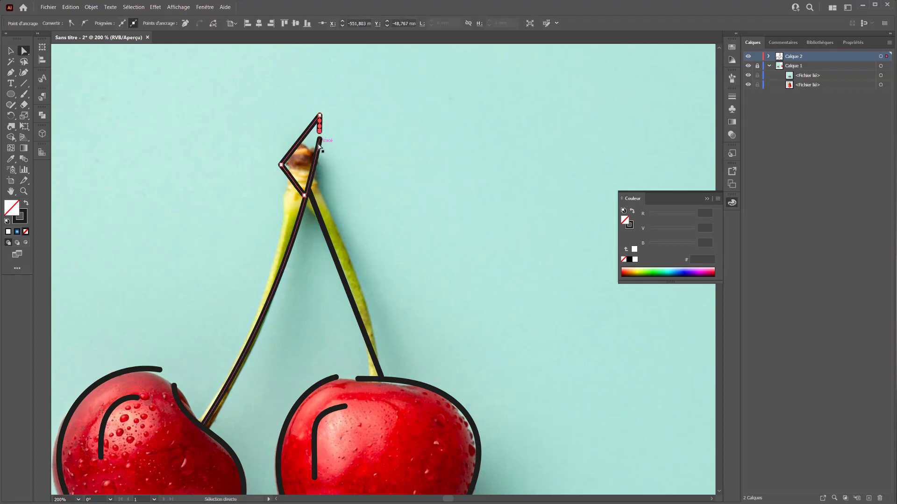
left_click(319, 140, "shift")
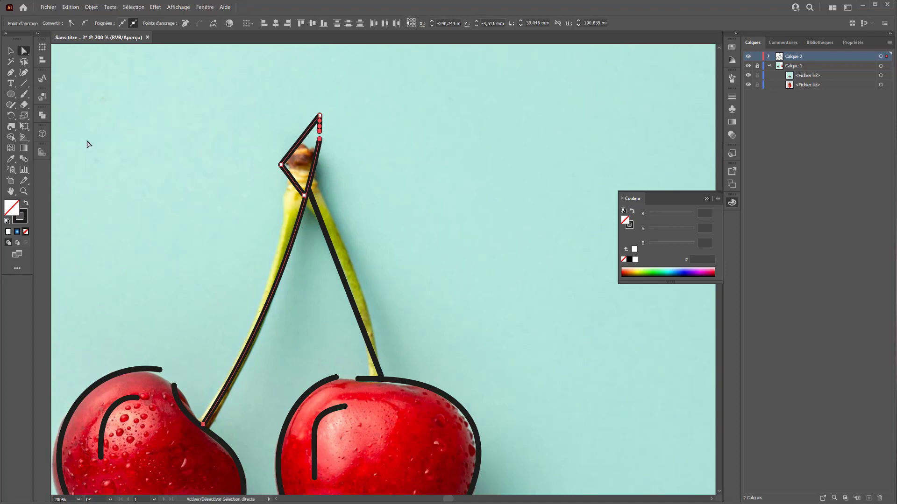
left_click(8, 106)
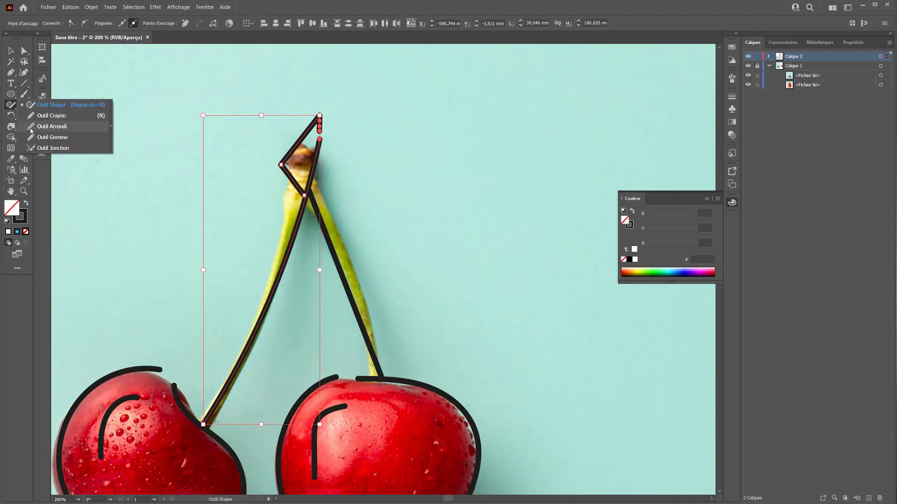
left_click(38, 148)
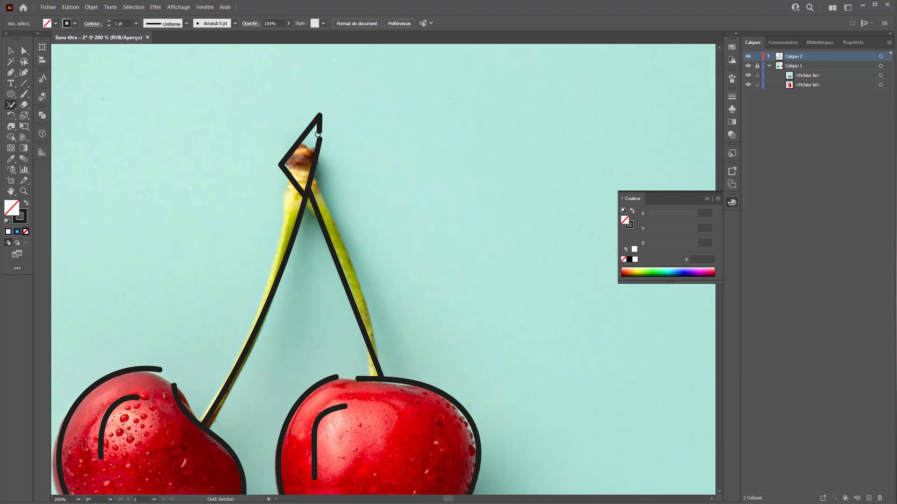
left_click(11, 50)
left_click(319, 146)
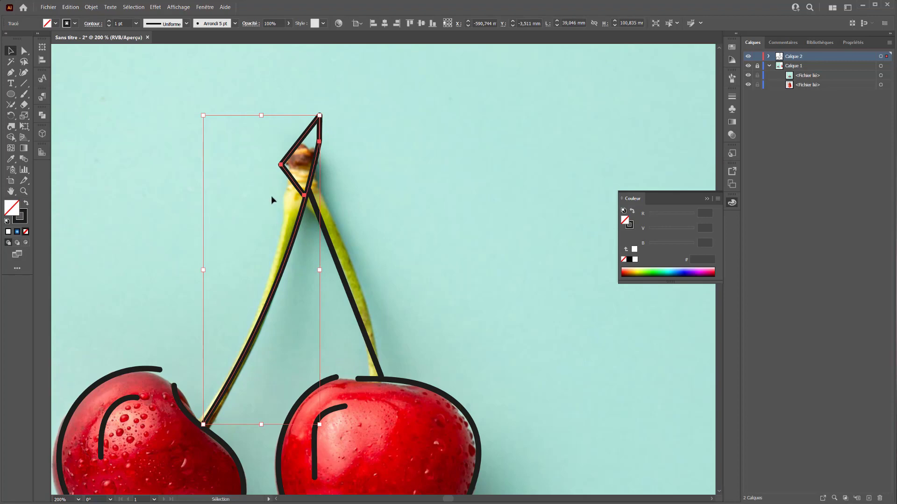
key("ctrl+minus")
key("ctrl+minus")
key("ctrl+minus")
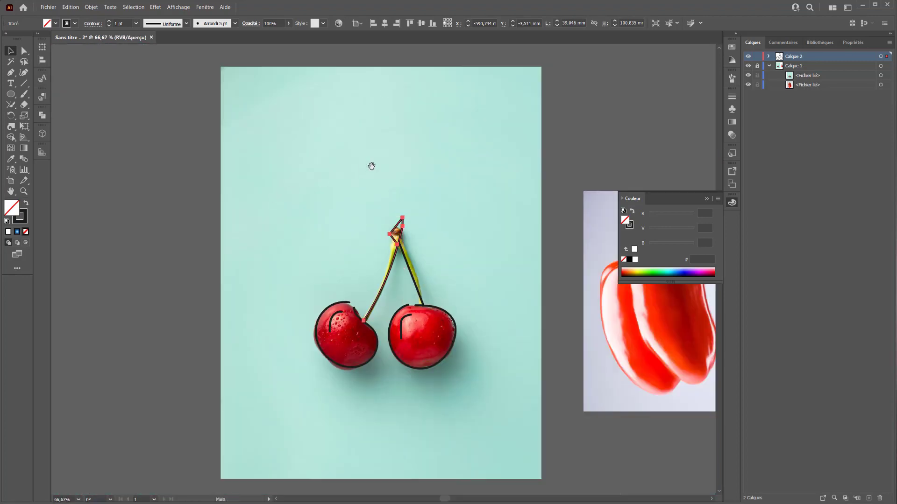
Select the whole cherry line drawing and move it off its photo into the empty area between the pepper photo and artboard.
left_click_drag(454, 207, 167, 340)
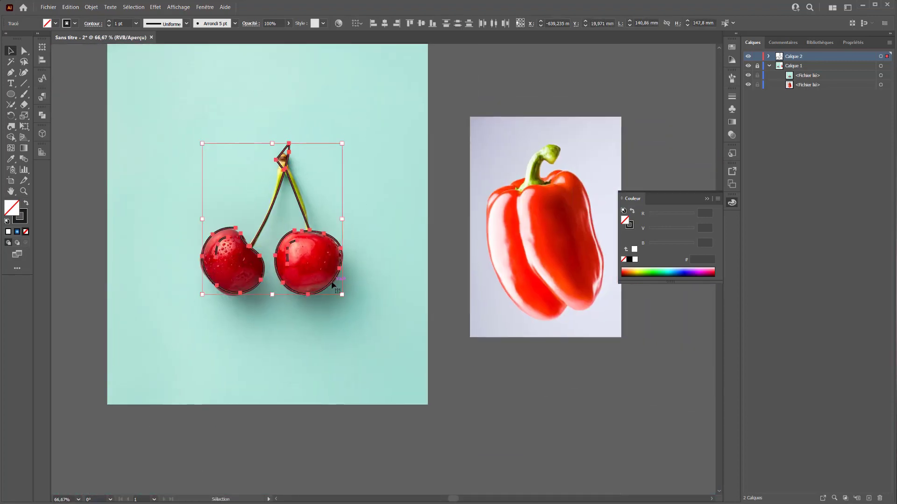
left_click_drag(333, 285, 704, 420)
left_click_drag(545, 413, 329, 359)
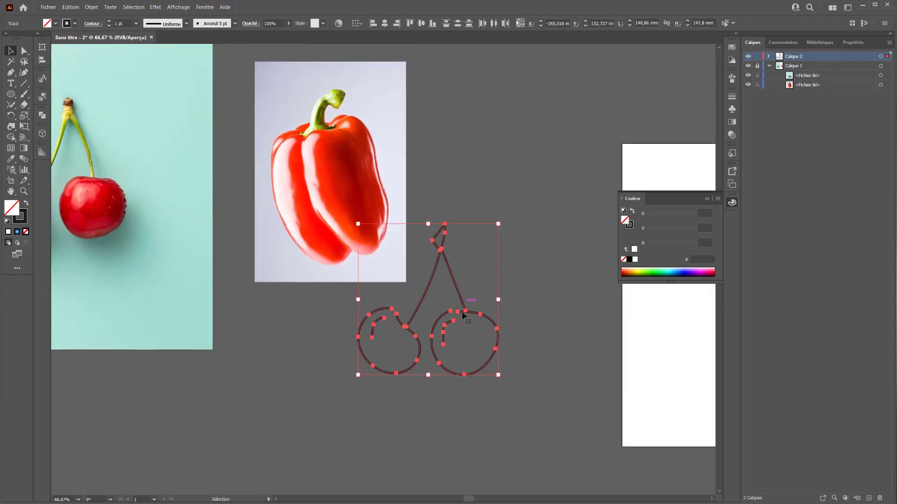
left_click_drag(462, 315, 566, 189)
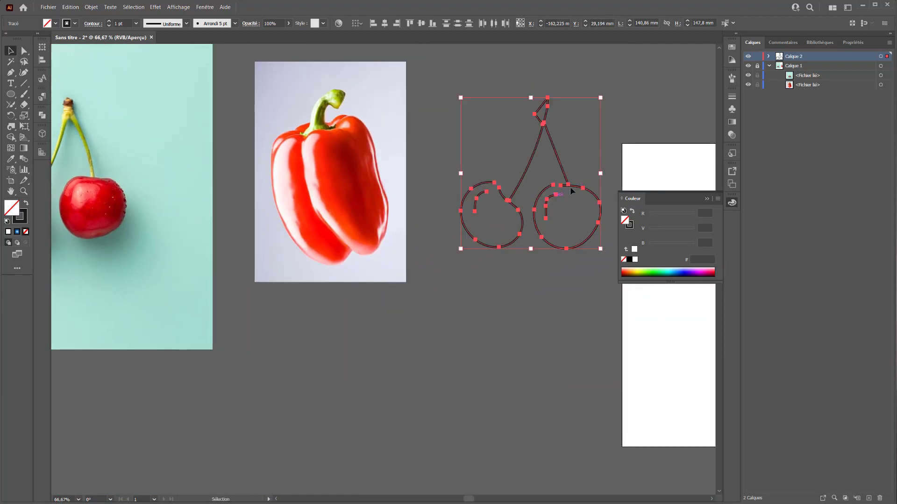
Set the stroke weight of the cherry line drawing to 0,5 pt.
left_click(853, 43)
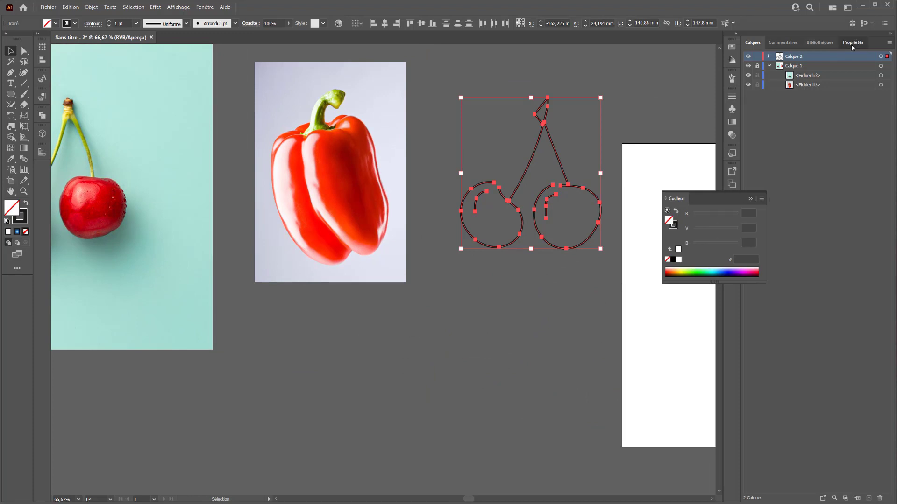
left_click(852, 161)
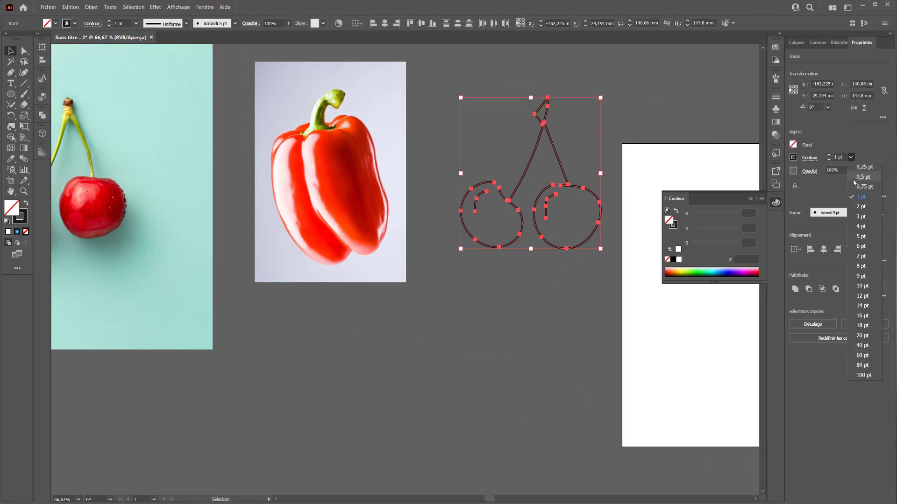
left_click(859, 180)
left_click(683, 111)
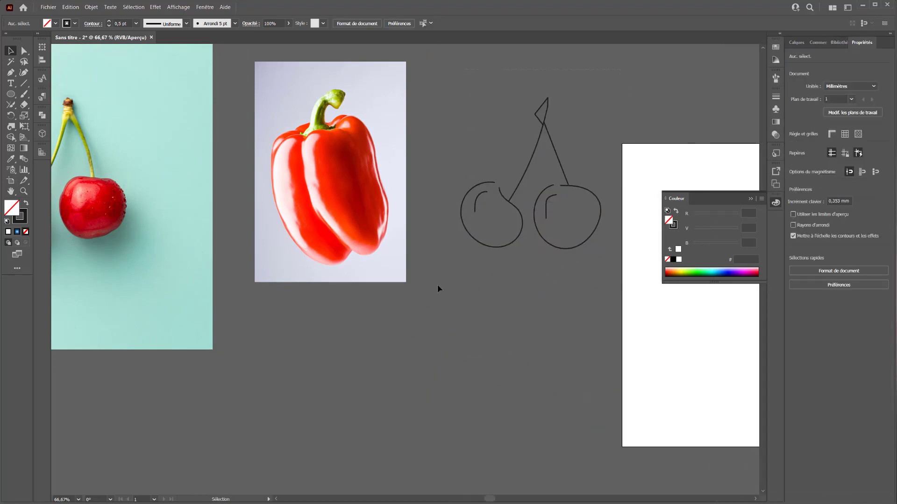
Try a thicker stroke weight on the whole cherry drawing, then undo the change.
left_click_drag(438, 286, 607, 210)
left_click(853, 158)
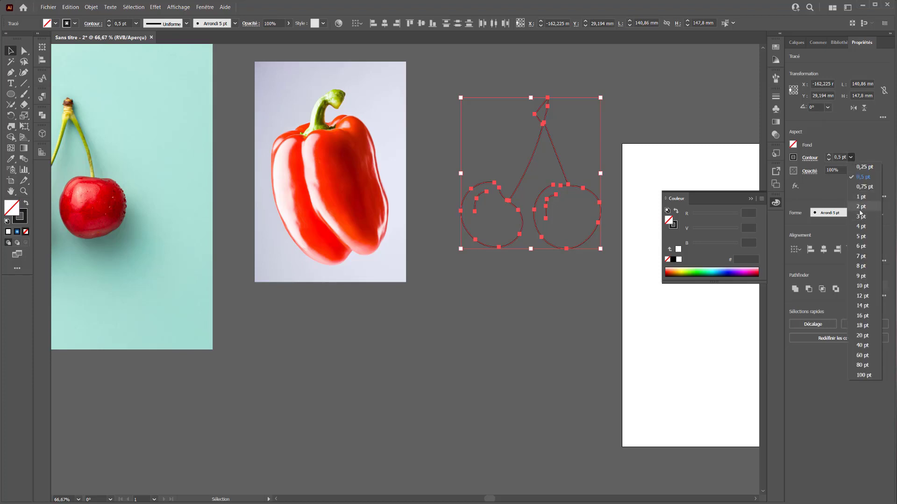
left_click(859, 216)
left_click(663, 109)
key("ctrl+z")
key("ctrl+z")
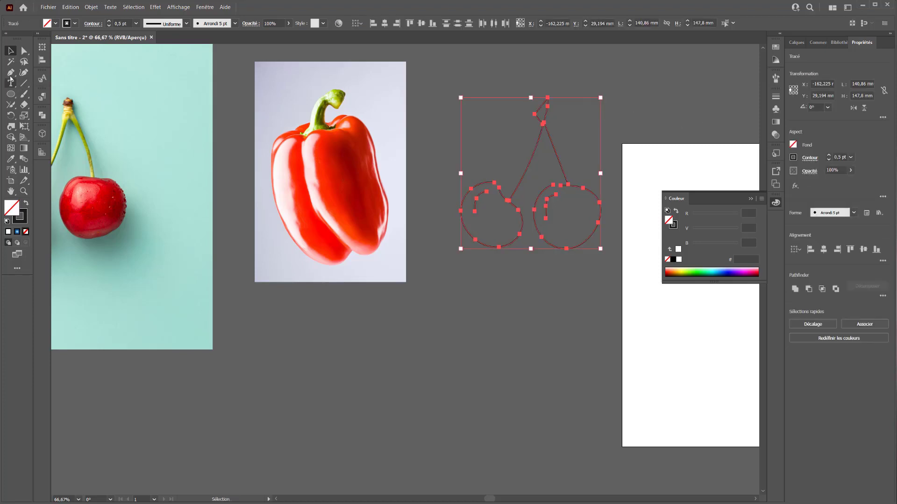
Trace the pepper's outer contour, the edge of its front lobe and its stem on the photo with the Paintbrush.
left_click(24, 96)
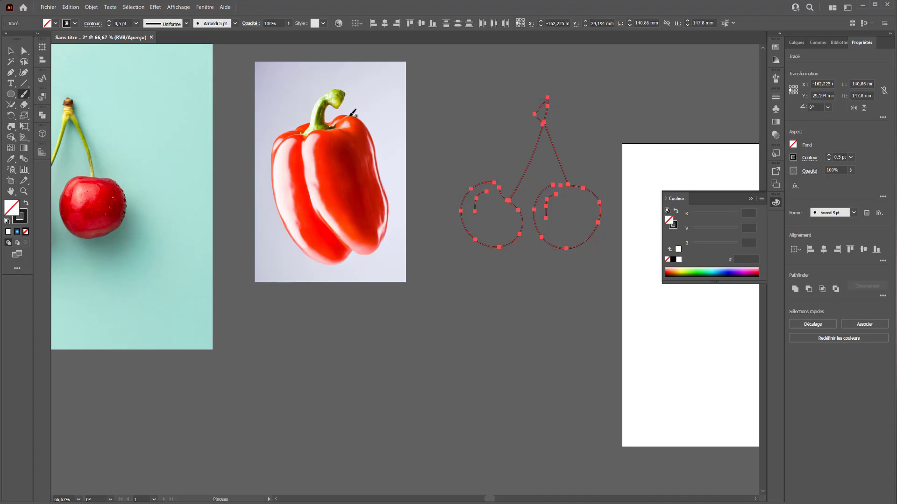
mouse_move(350, 114)
left_mouse_down()
mouse_move(390, 203)
mouse_move(388, 231)
mouse_move(374, 250)
mouse_move(319, 262)
mouse_move(281, 219)
mouse_move(274, 145)
mouse_move(303, 121)
mouse_move(351, 114)
left_mouse_up()
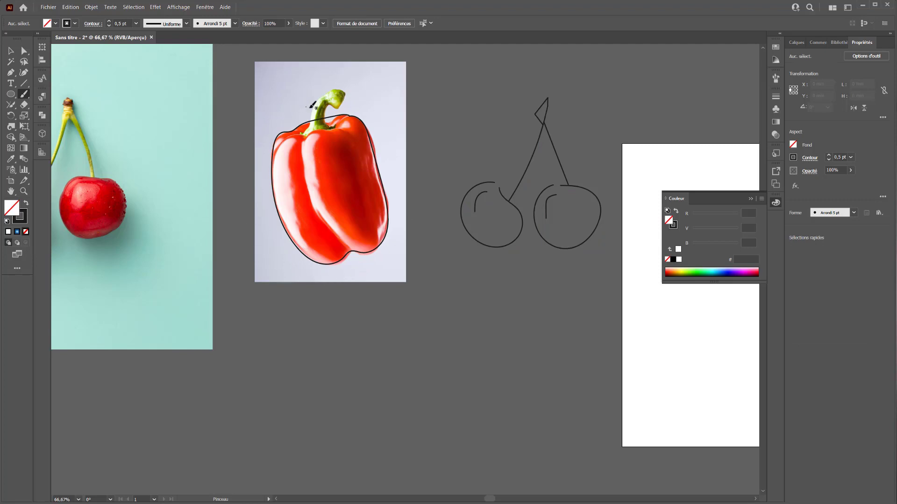
double_click(24, 94)
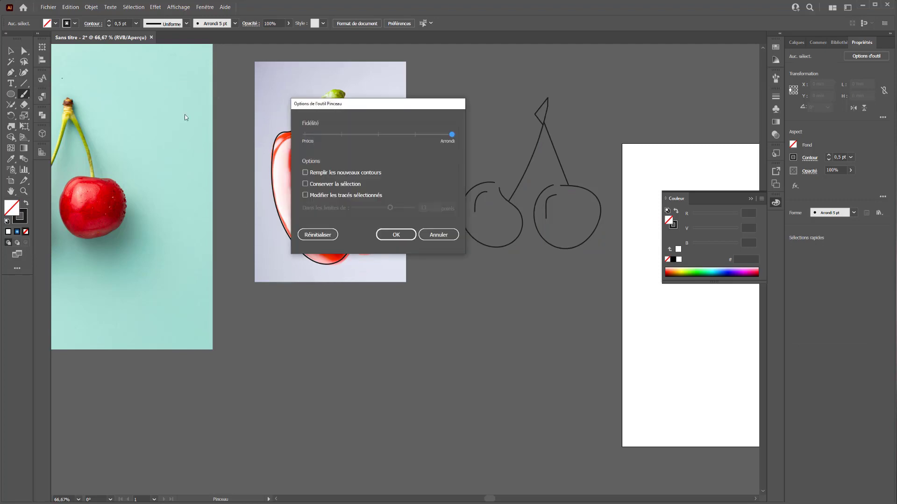
left_click(396, 235)
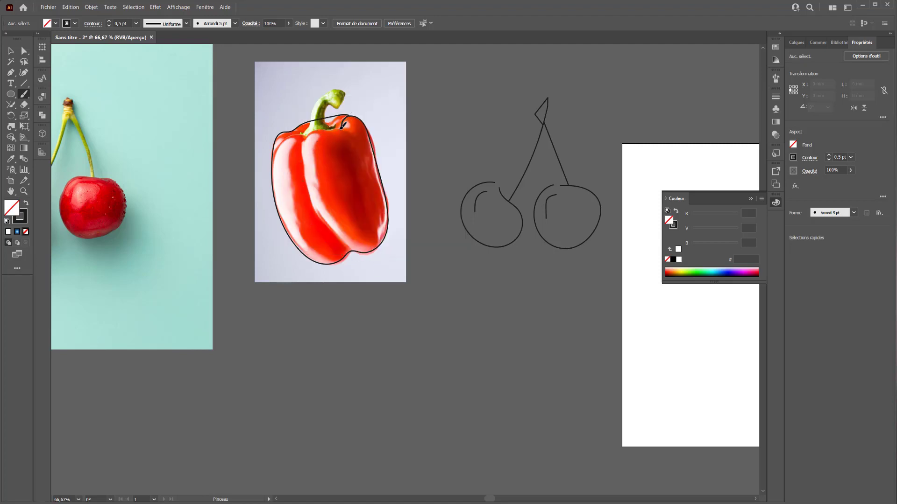
mouse_move(342, 125)
left_mouse_down()
mouse_move(314, 127)
mouse_move(303, 142)
mouse_move(304, 174)
mouse_move(354, 252)
left_mouse_up()
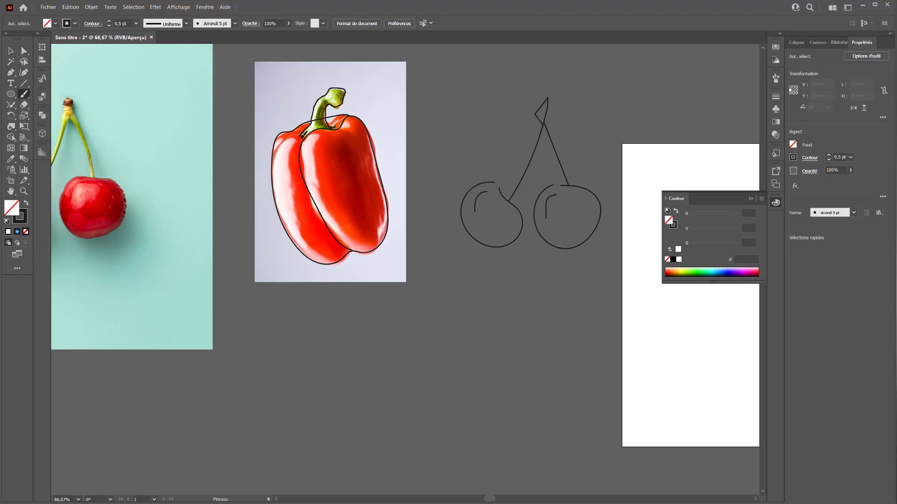
left_click_drag(307, 137, 305, 136)
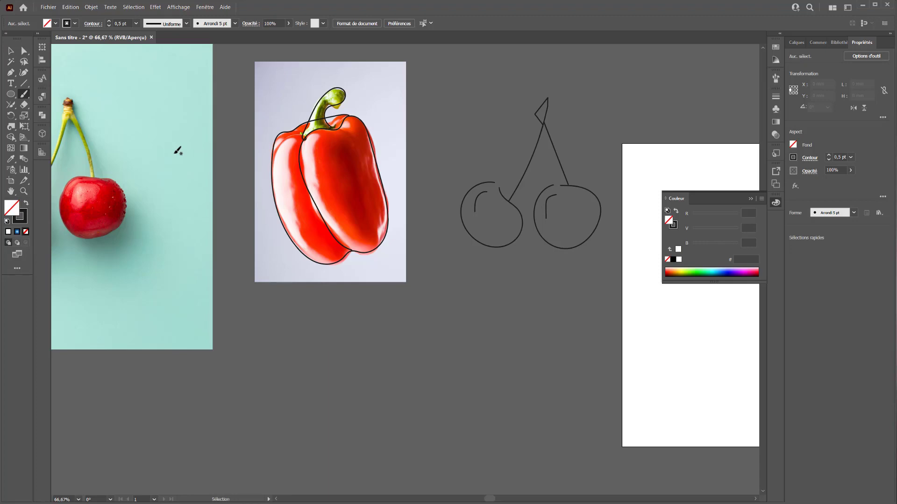
Select the whole pepper line drawing and move it off its photo into the empty area below the cherry drawing.
key("ctrl+plus")
key("ctrl+plus")
left_click_drag(241, 148, 343, 343)
key("ctrl+minus")
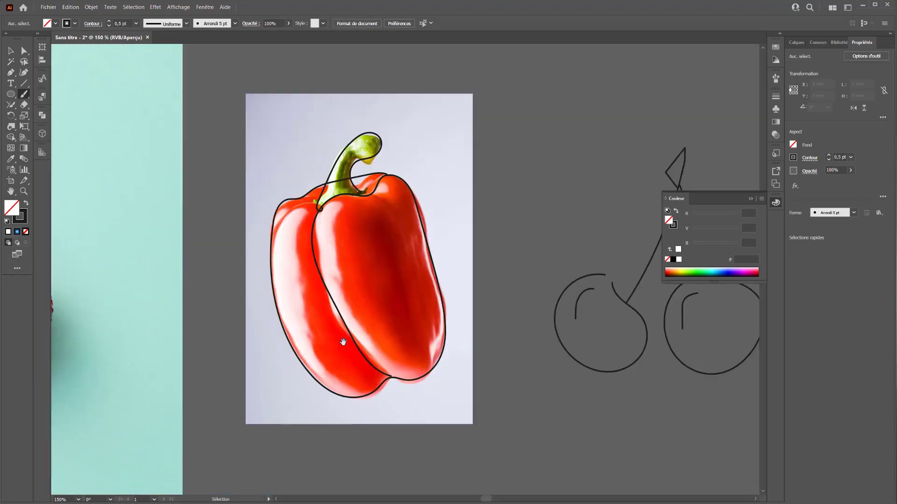
key("ctrl+minus")
left_click(11, 50)
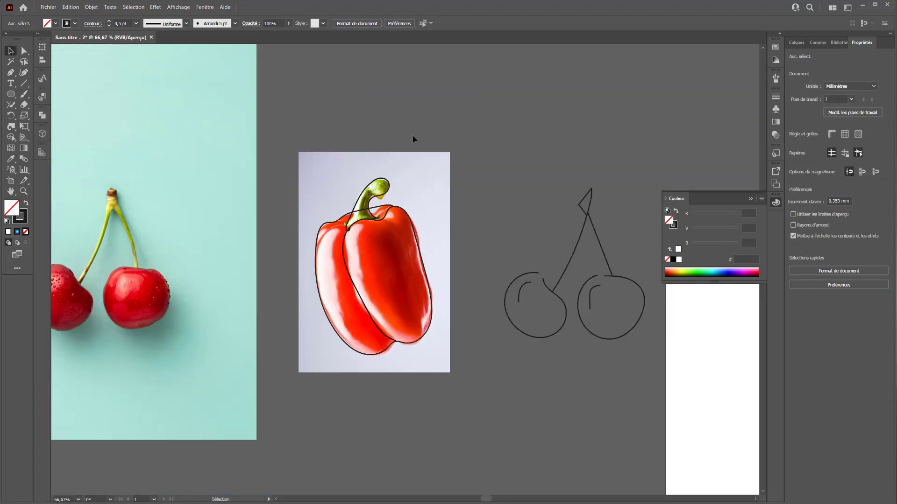
left_click_drag(375, 218, 535, 423)
left_click_drag(376, 347, 273, 230)
left_click(236, 271)
Erase the part of the pepper's outer contour that crosses the stem, using the Path Eraser (Gomme de tracé).
key("ctrl+plus")
key("ctrl+plus")
key("ctrl+plus")
key("ctrl+plus")
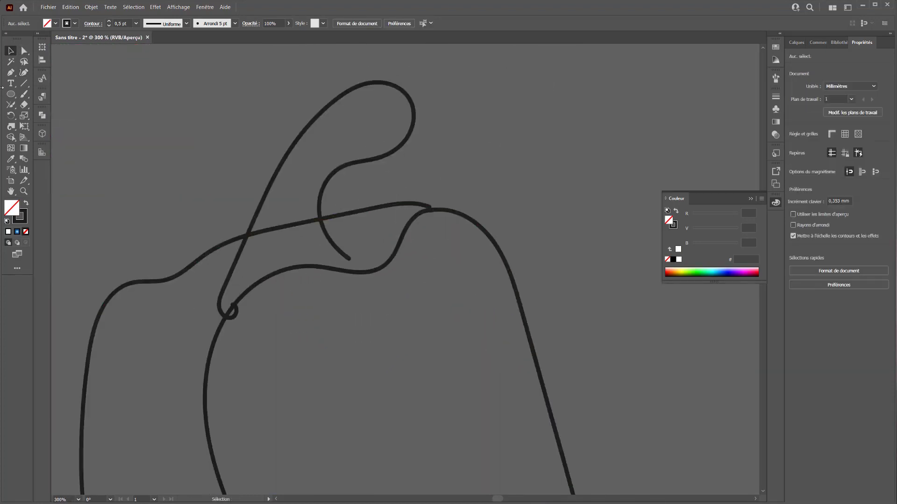
left_click(15, 109)
left_click(32, 127)
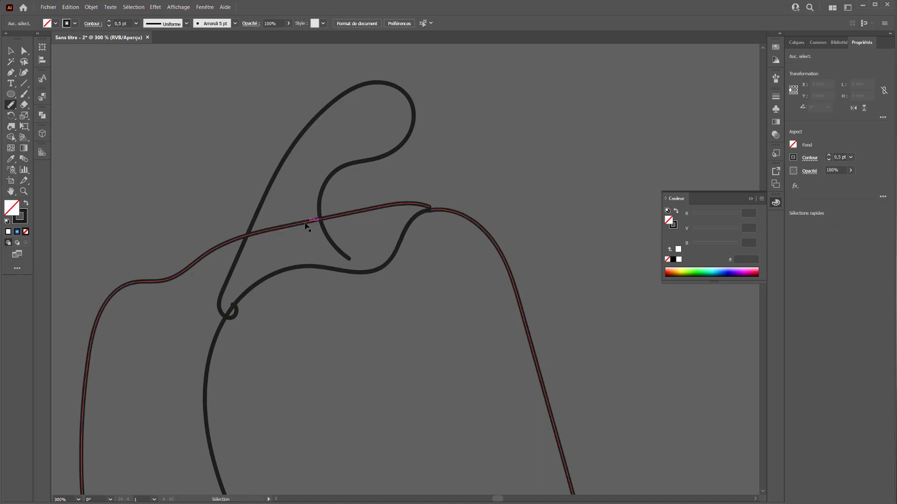
left_click(290, 224, "ctrl")
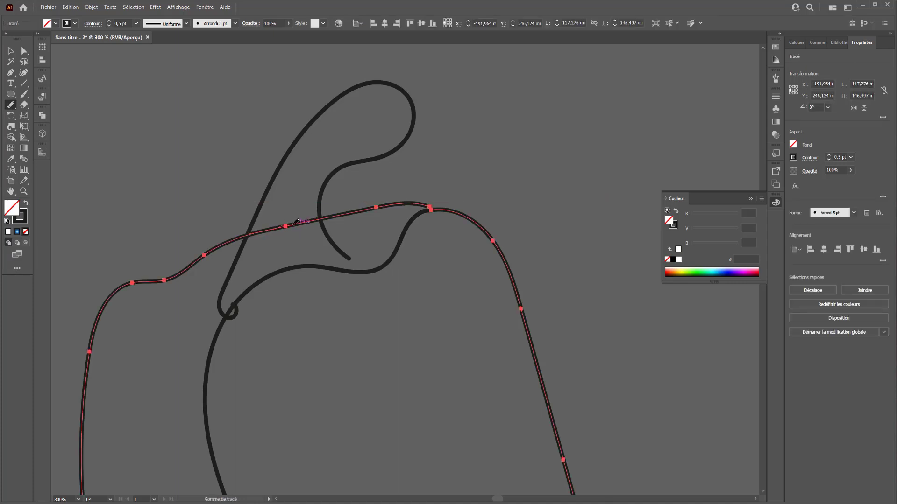
left_click_drag(321, 215, 320, 219)
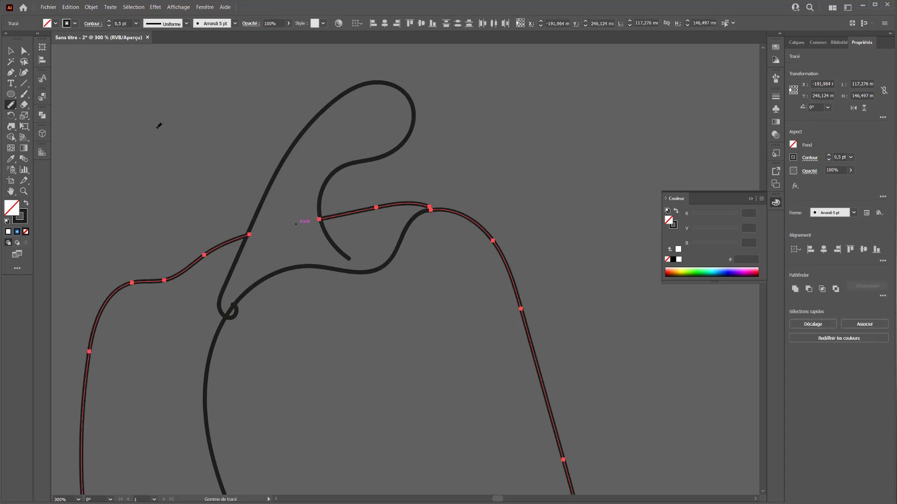
Move the two cut ends of the pepper's outer contour exactly onto the stem's edges with Direct Selection.
left_click(24, 51)
left_click(202, 214)
left_click(250, 235)
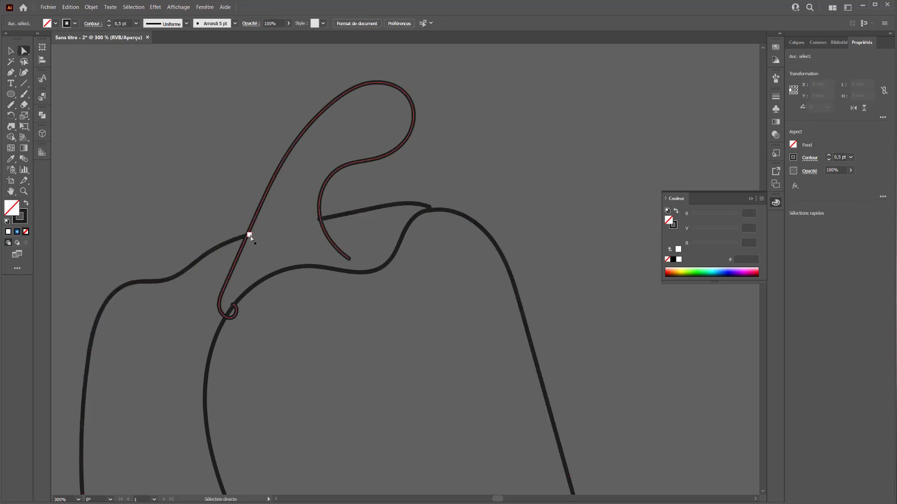
left_click_drag(252, 238, 247, 235)
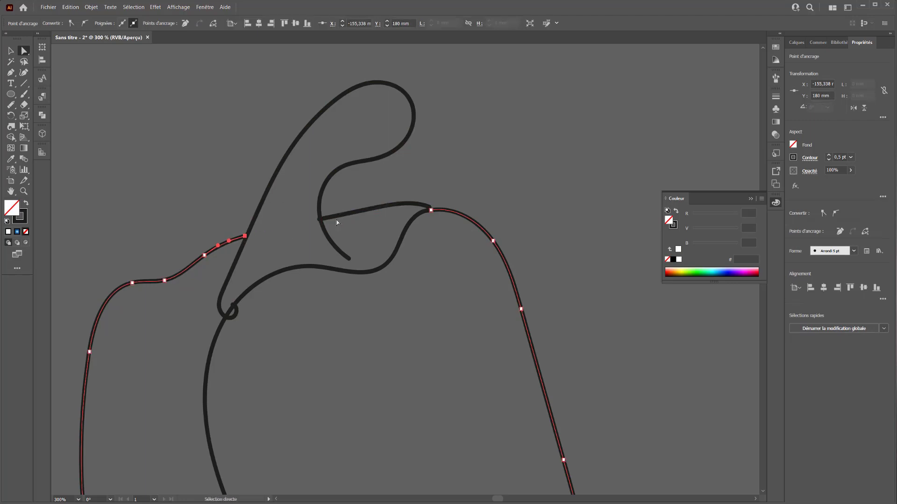
left_click(321, 219)
left_click_drag(321, 221, 324, 225)
Fit the outer contour's open end to the top of the front lobe and move the stem's open end onto the lobe's edge.
left_click(432, 210)
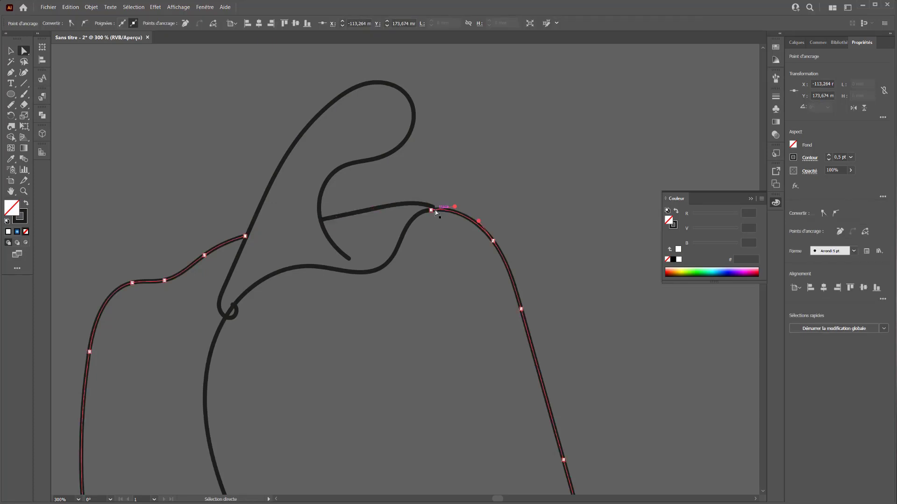
left_click(431, 209)
left_click_drag(431, 209, 438, 211)
left_click_drag(349, 259, 360, 273)
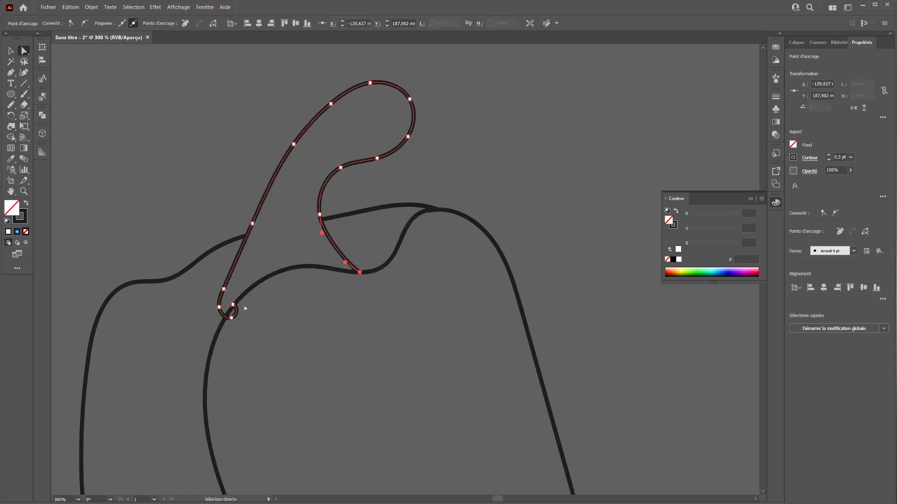
Delete the two anchor points forming the small loop at the stem's base and move the remaining end point onto the front lobe's edge.
left_click(232, 319)
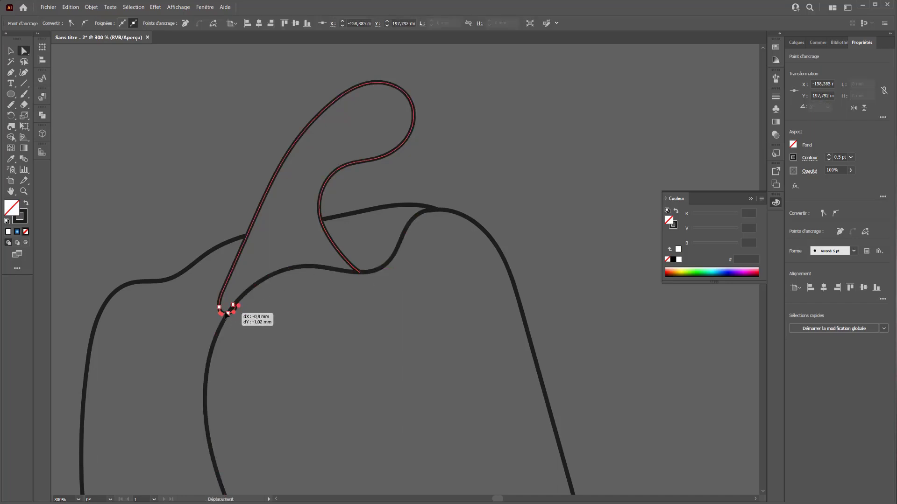
left_click_drag(232, 321, 234, 322)
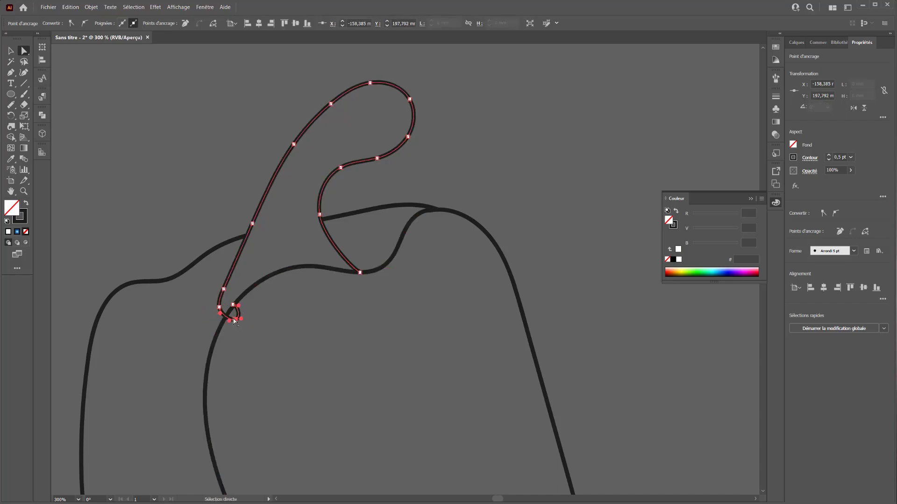
key("Delete")
left_click(233, 305)
key("Delete")
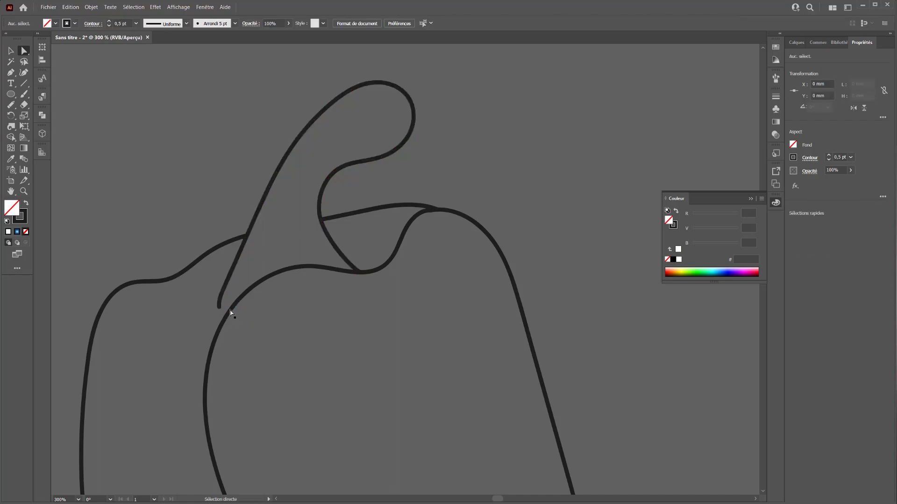
left_click(220, 309)
left_click_drag(219, 310, 226, 317)
left_click(182, 200)
Try to resize the whole cherry line drawing by its bounding box, then undo the change.
key("ctrl+minus")
key("ctrl+minus")
key("ctrl+minus")
key("ctrl+minus")
key("ctrl+minus")
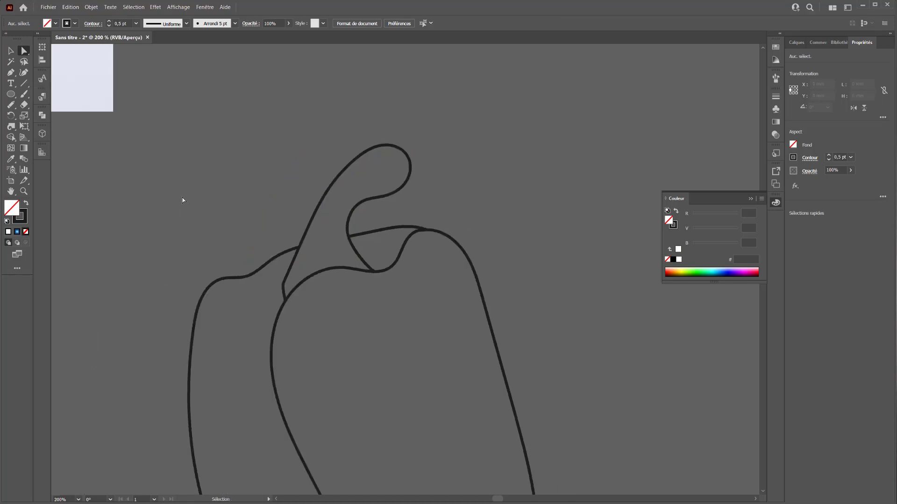
key("ctrl+plus")
key("space")
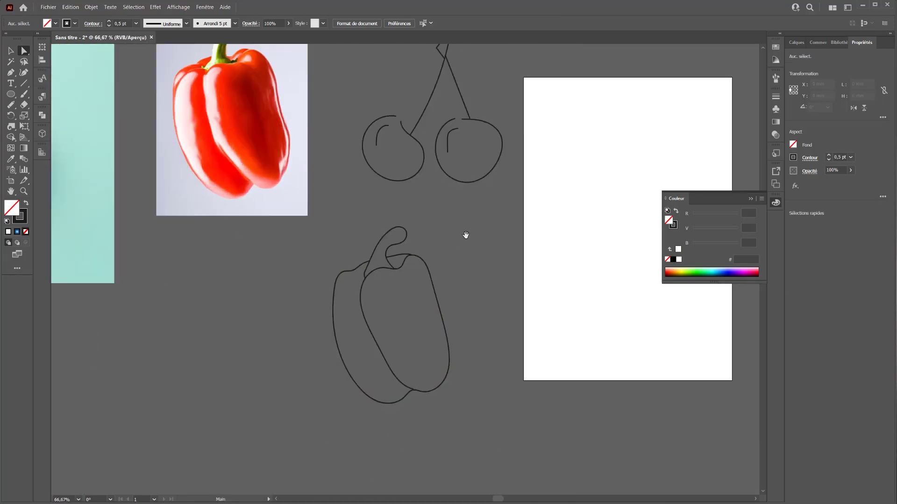
left_click_drag(496, 305, 398, 408)
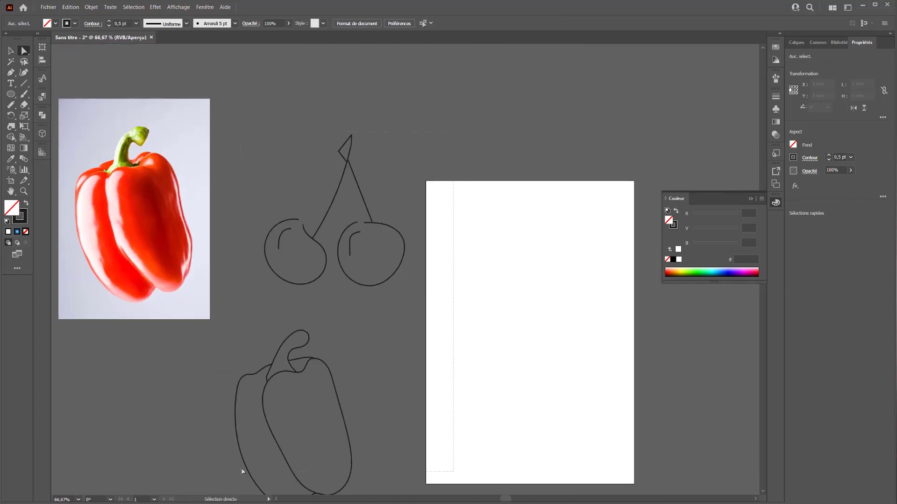
key("ctrl+a")
left_click(384, 336)
left_click_drag(413, 104, 285, 266)
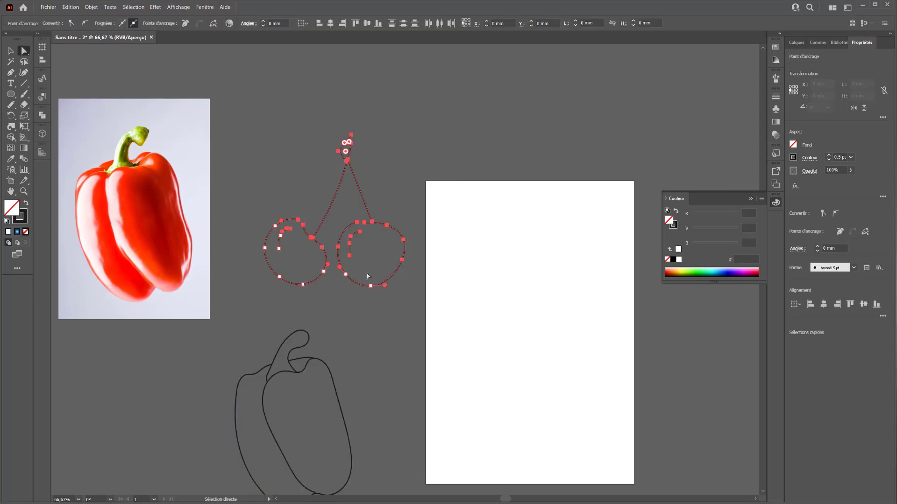
key("v")
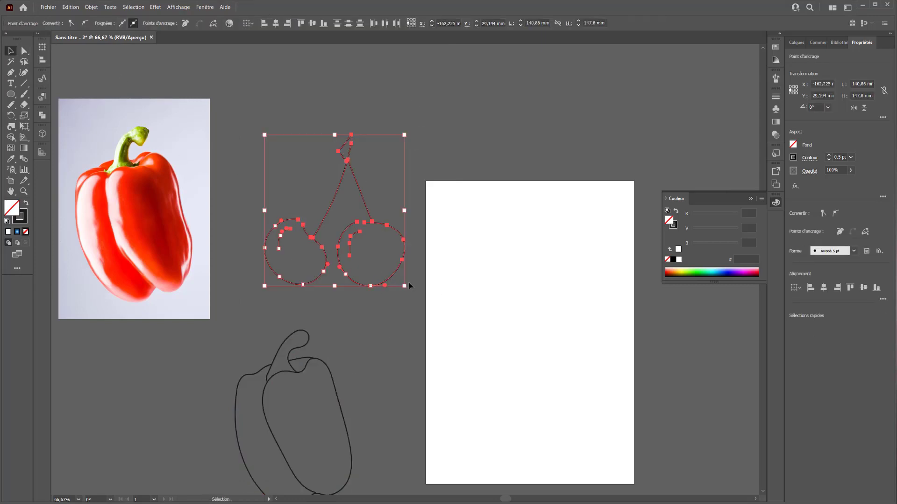
left_click_drag(405, 286, 445, 255)
key("ctrl+z")
Scale the whole cherry line drawing to about 70 × 73 mm and place it in the upper middle of the blank artboard.
left_click_drag(373, 103, 277, 229)
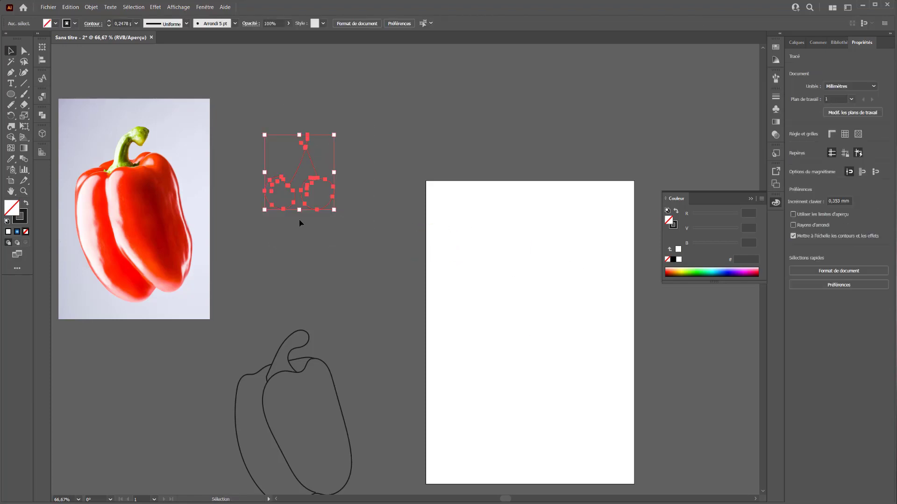
left_click_drag(330, 205, 547, 274)
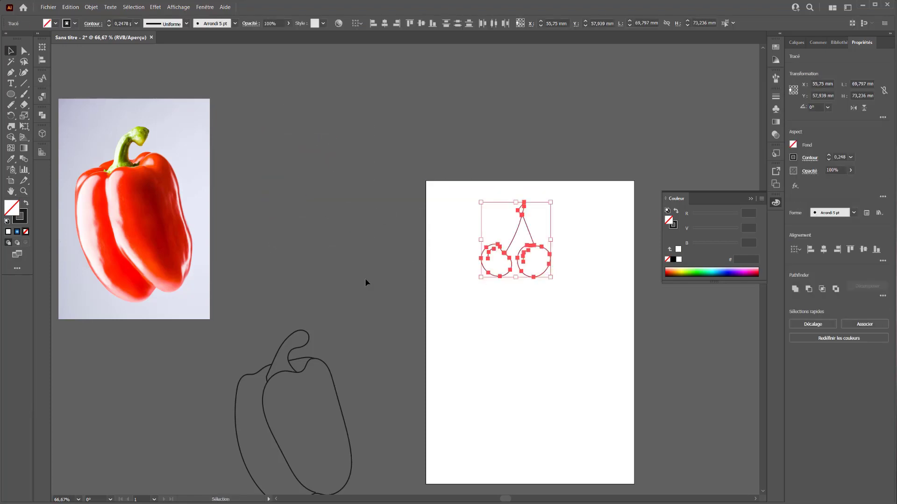
Scale the whole pepper line drawing to about 60 × 88 mm and place it on the artboard below the cherries.
left_click_drag(366, 279, 274, 401)
left_click_drag(345, 436, 288, 294)
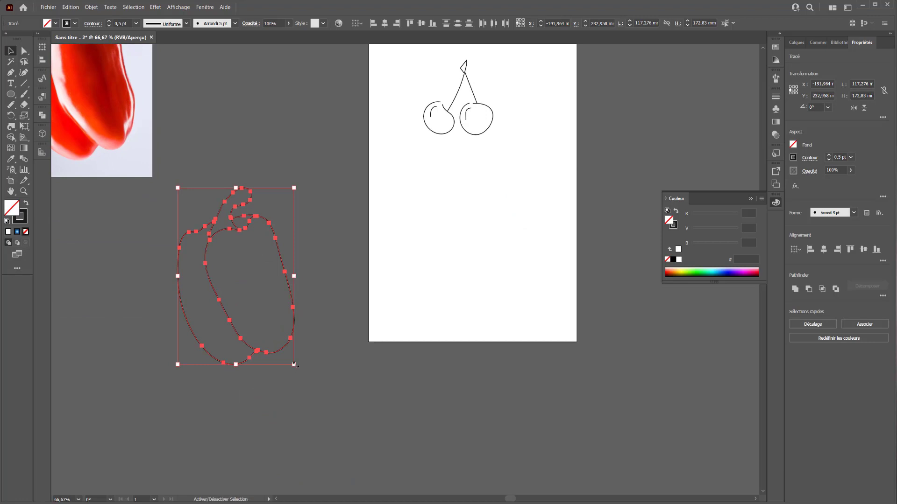
left_click_drag(293, 365, 236, 278)
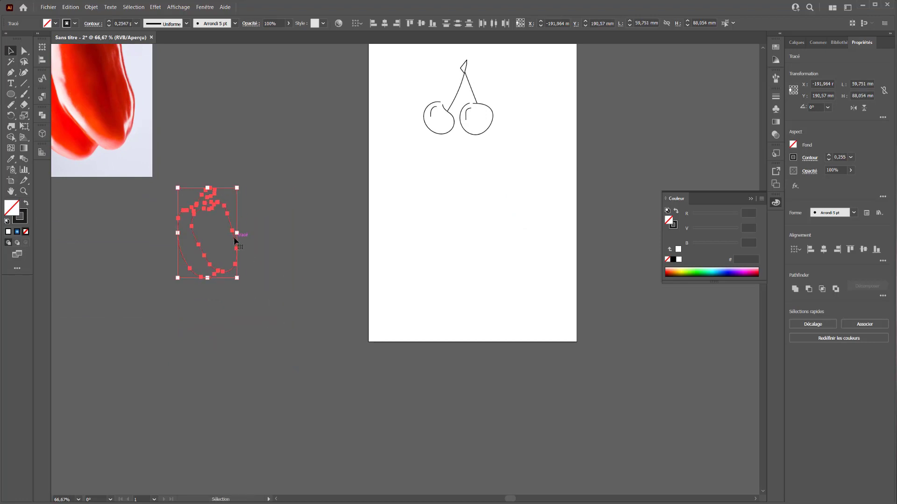
left_click_drag(235, 241, 488, 238)
Choose the Blob Brush tool and apply the round 15 pt brush to the selected pepper outlines.
left_click(23, 94)
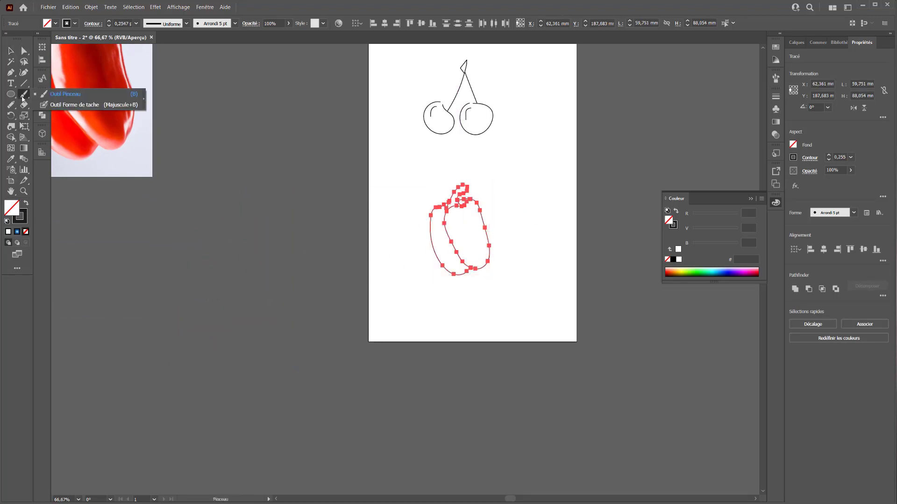
left_click(71, 105)
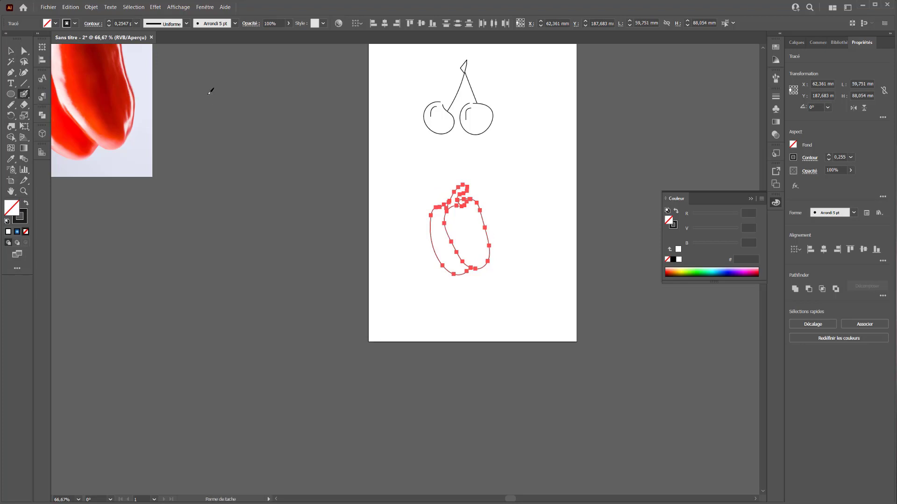
left_click(234, 24)
scroll(190, 68, "down", 3)
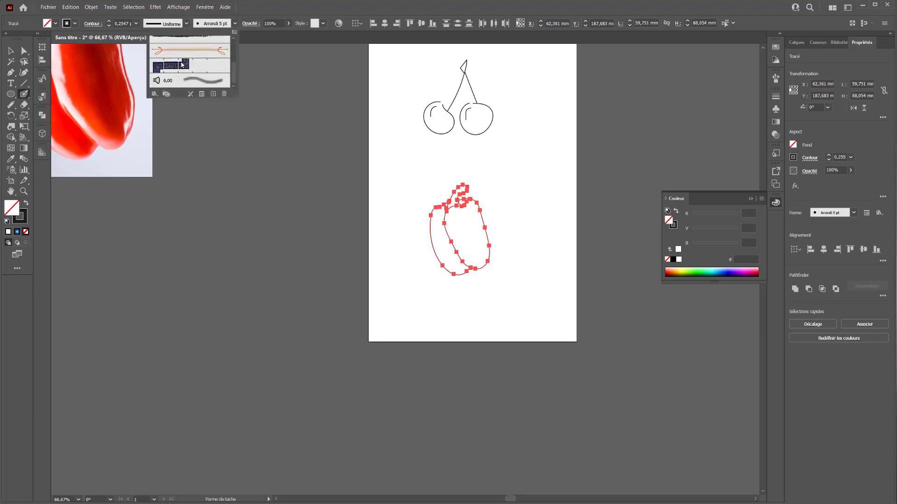
scroll(181, 65, "up", 3)
left_click(173, 44)
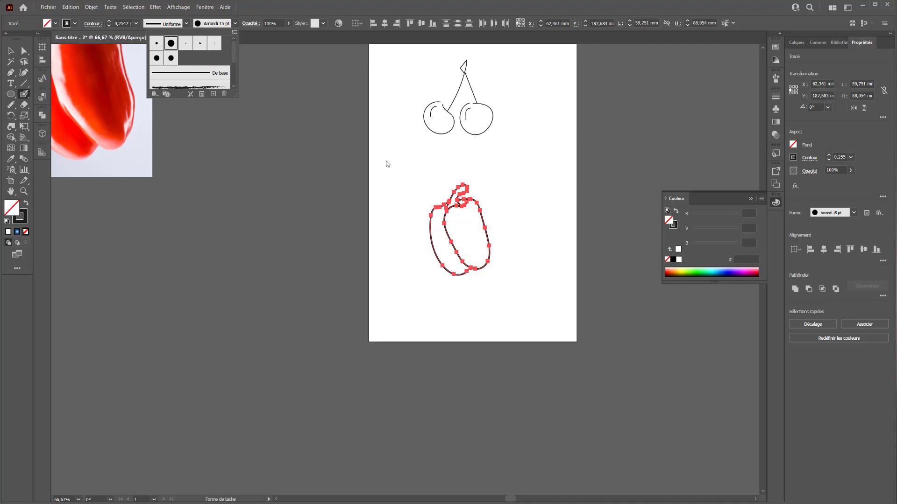
left_click(96, 102)
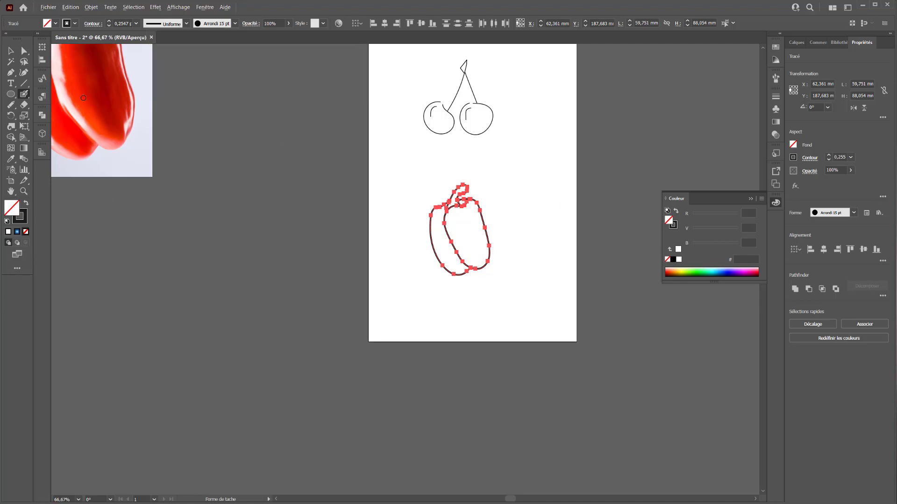
left_click(11, 159)
left_click(89, 71)
key("ctrl+z")
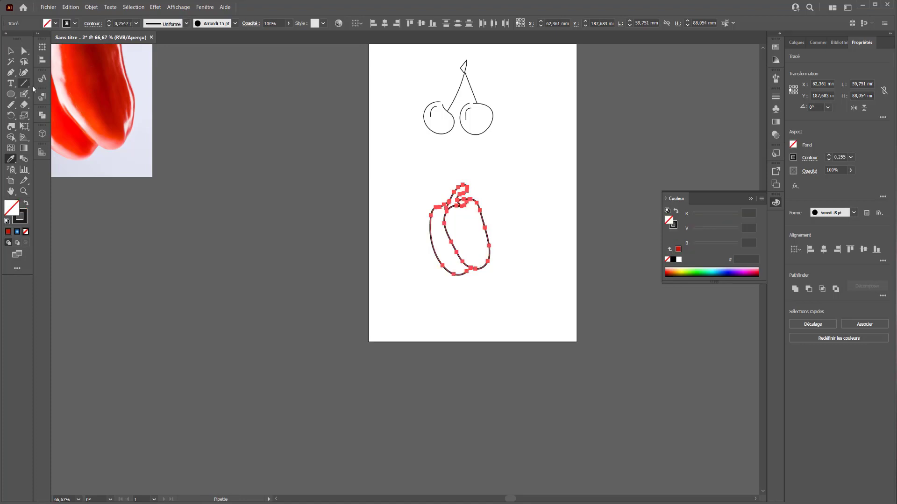
Deselect the pepper drawing, sample the dark red ac1300 from the pepper photo as fill, and return to the Blob Brush tool.
left_click(11, 50)
left_click(248, 162)
left_click(11, 159)
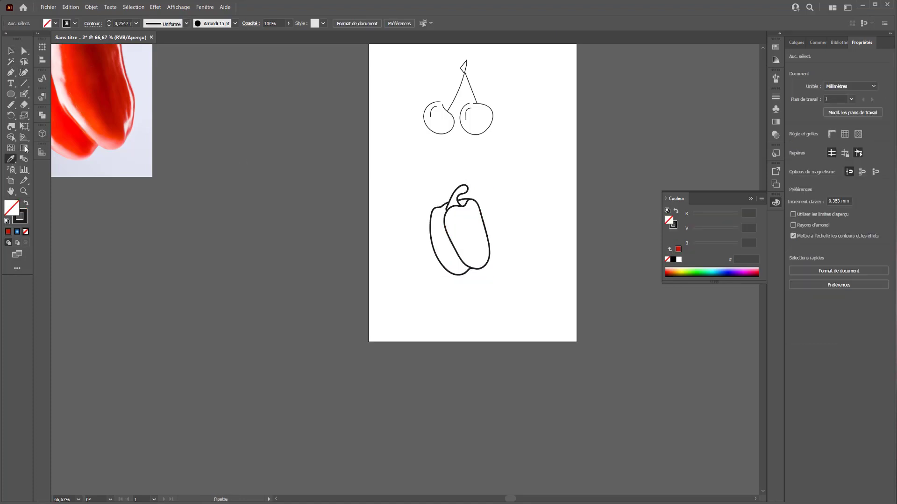
left_click(90, 87)
left_click(25, 94)
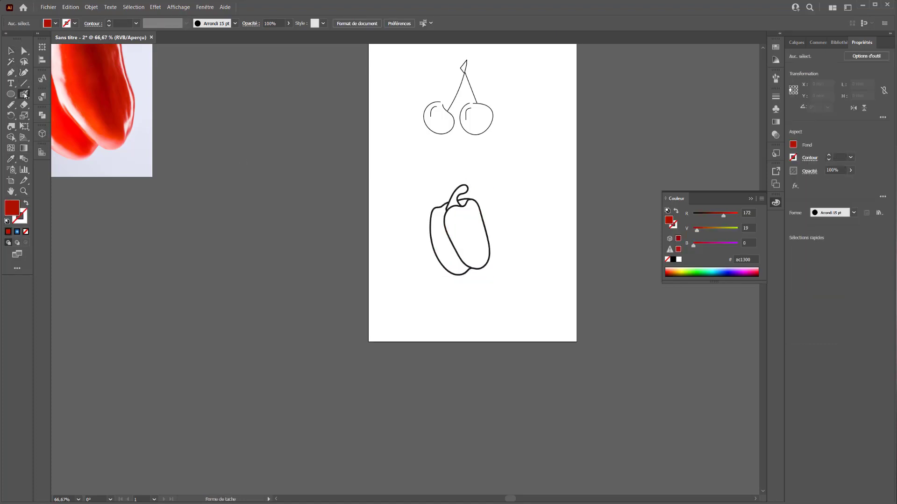
Test the Blob Brush with a red stroke beside the artboard and, at size 144 pt, over the pepper, undoing both strokes.
mouse_move(312, 160)
left_mouse_down()
mouse_move(296, 315)
mouse_move(350, 376)
left_mouse_up()
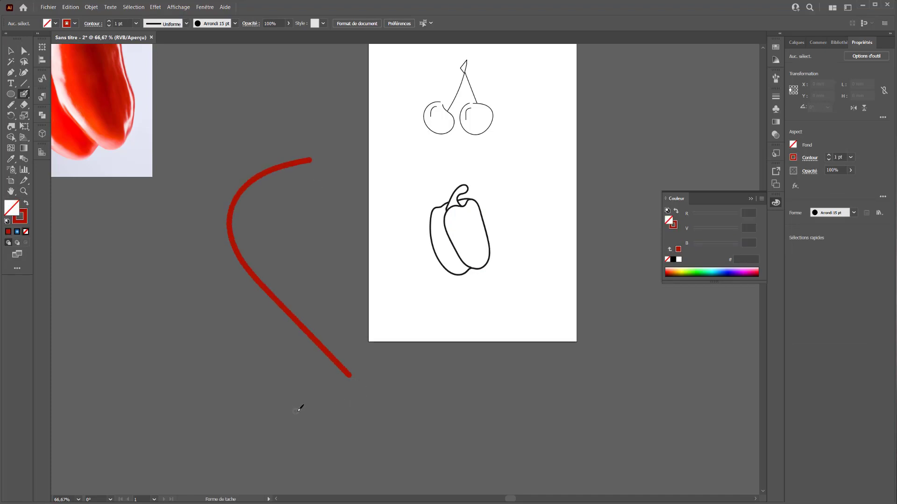
key("ctrl+z")
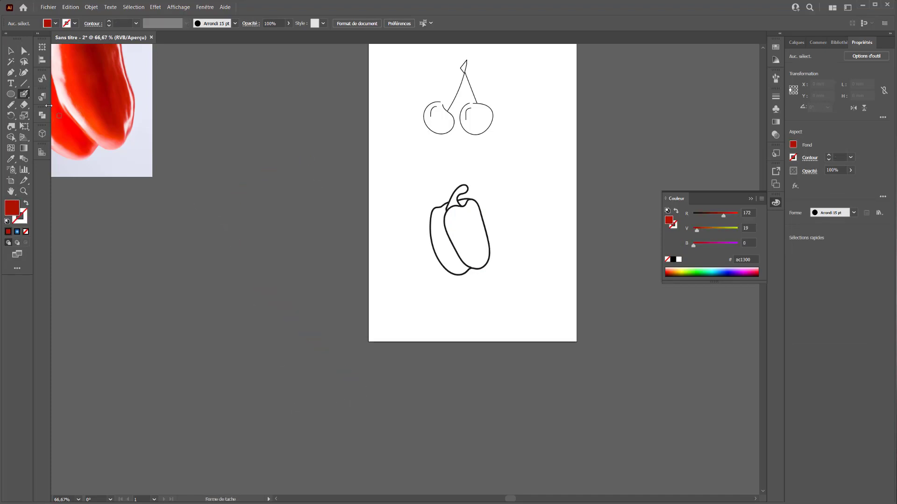
double_click(23, 95)
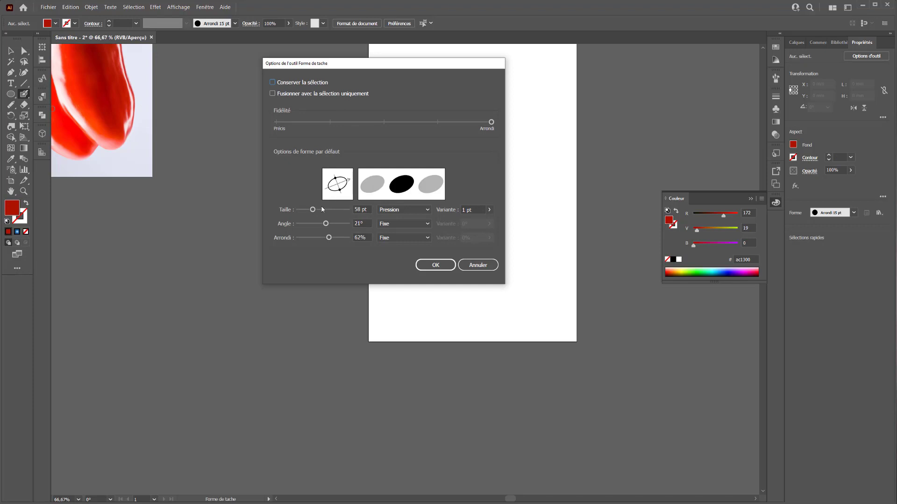
left_click_drag(322, 209, 328, 211)
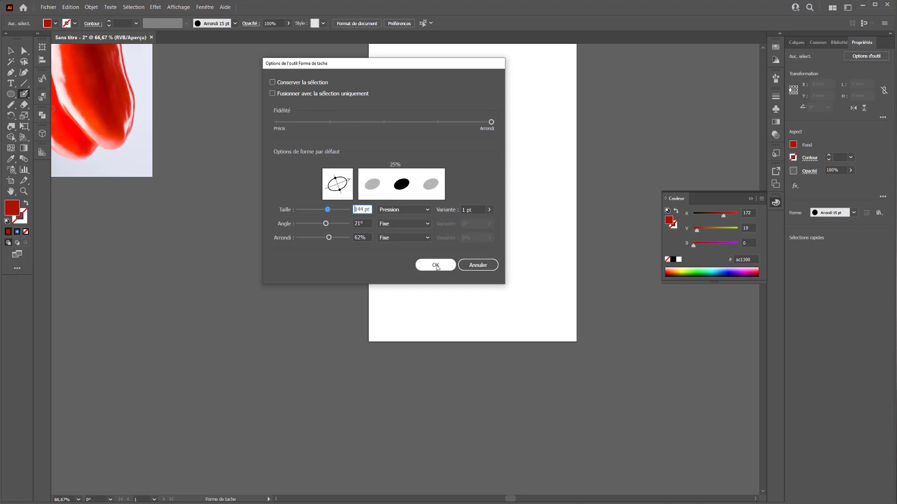
left_click(435, 265)
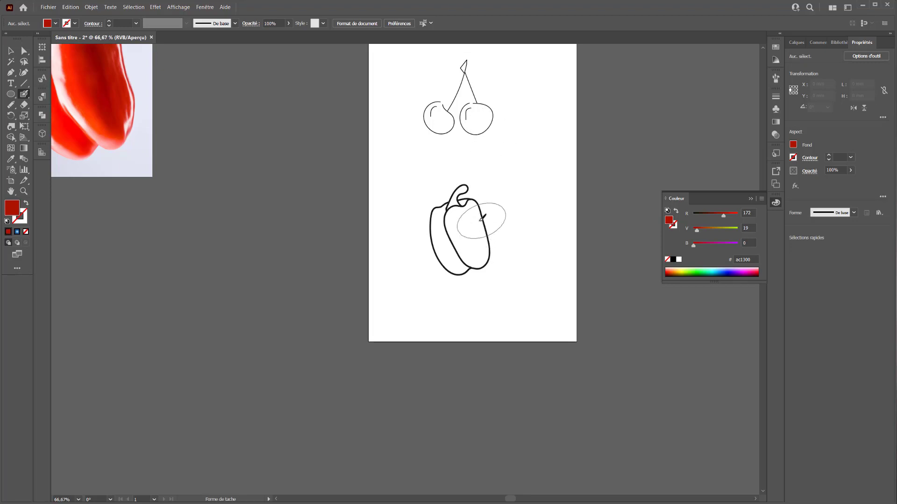
left_click_drag(486, 219, 509, 241)
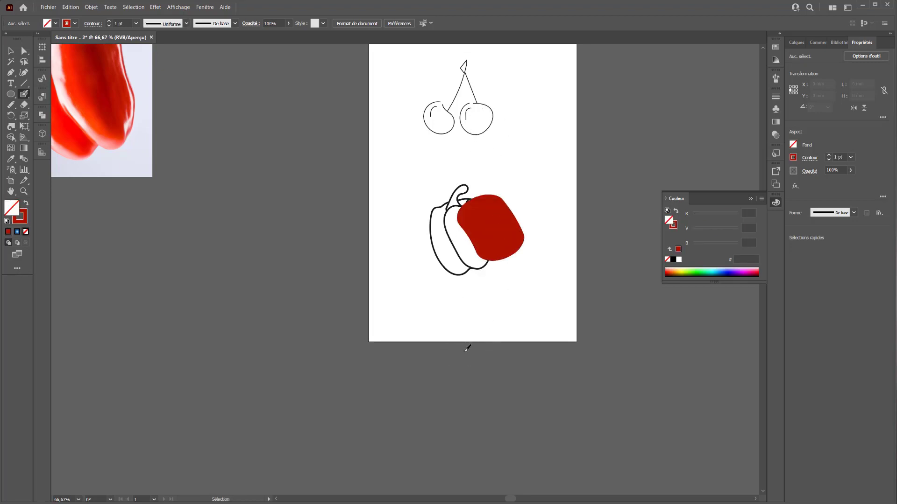
key("ctrl+z")
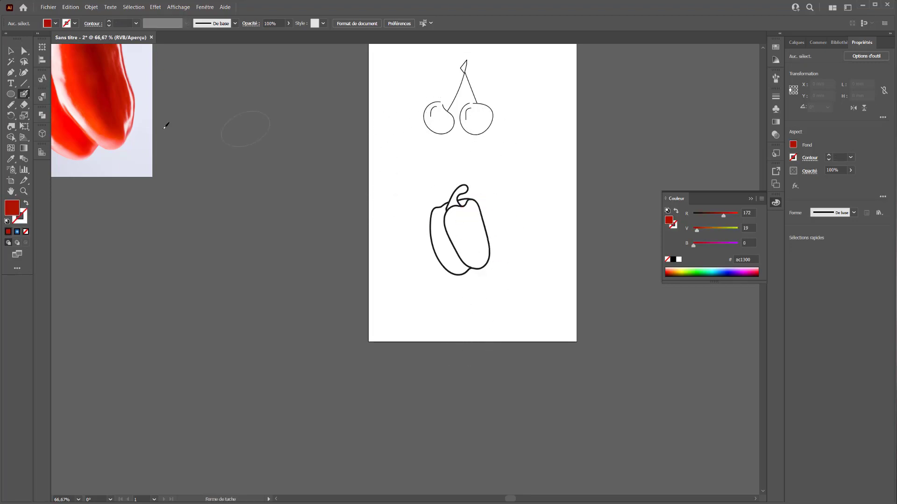
Reduce the Blob Brush size and set its tip to an angle of -2° and 100% roundness.
double_click(24, 94)
left_click_drag(327, 210, 317, 211)
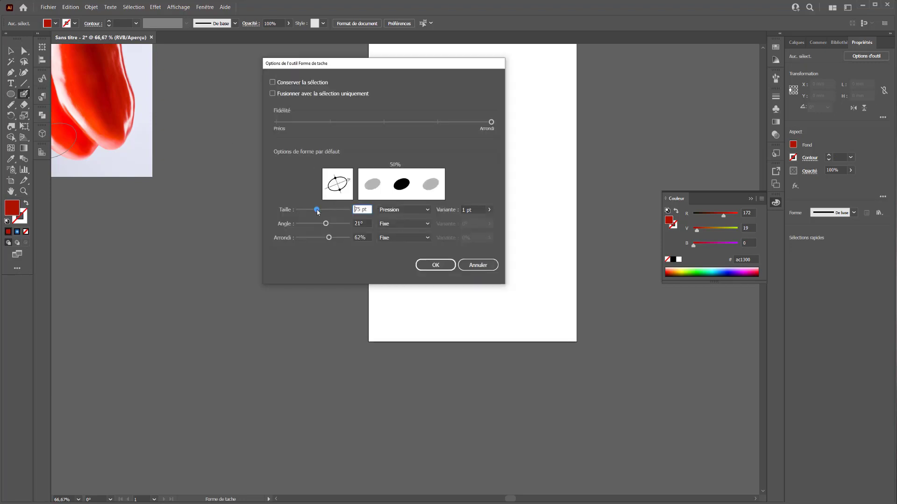
left_click(326, 224)
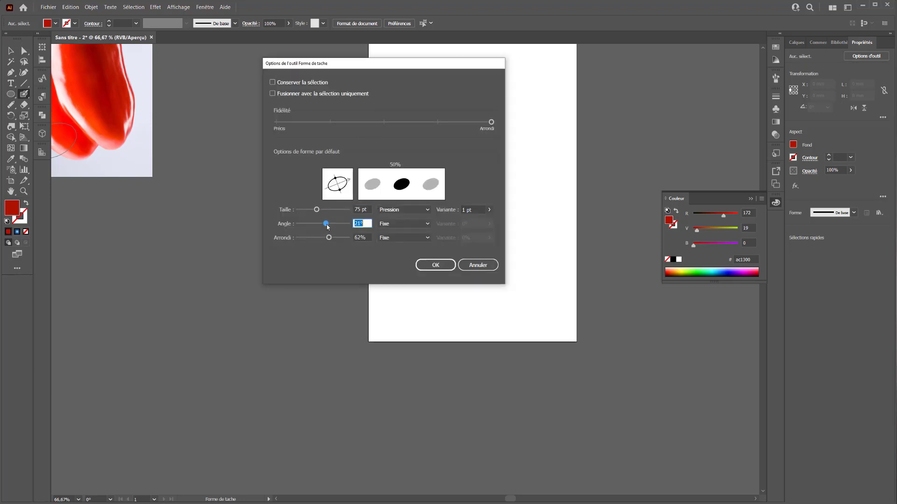
mouse_move(329, 238)
left_mouse_down()
mouse_move(348, 238)
mouse_move(314, 211)
left_mouse_up()
left_click(436, 265)
Paint a red patch over the right side of the right cherry and move its path to the bottom of layer Calque 2.
mouse_move(479, 117)
left_mouse_down()
mouse_move(491, 121)
mouse_move(487, 131)
left_mouse_up()
key("shift+x")
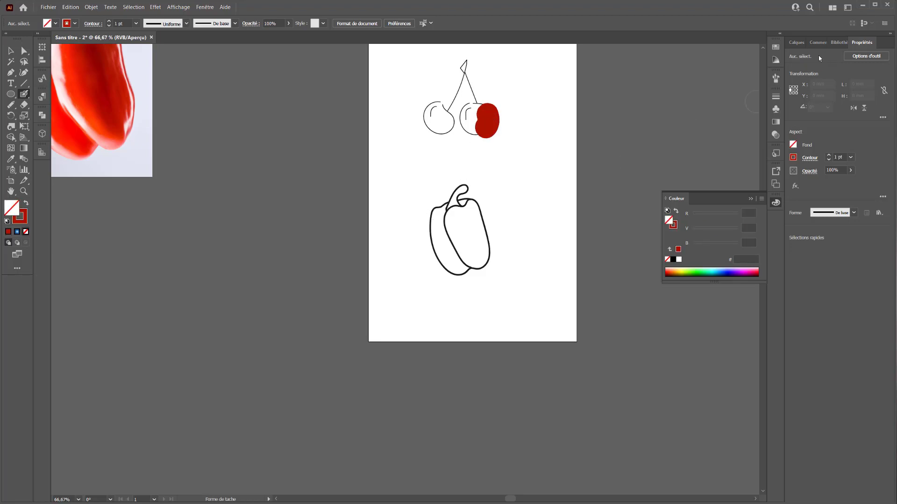
left_click(796, 43)
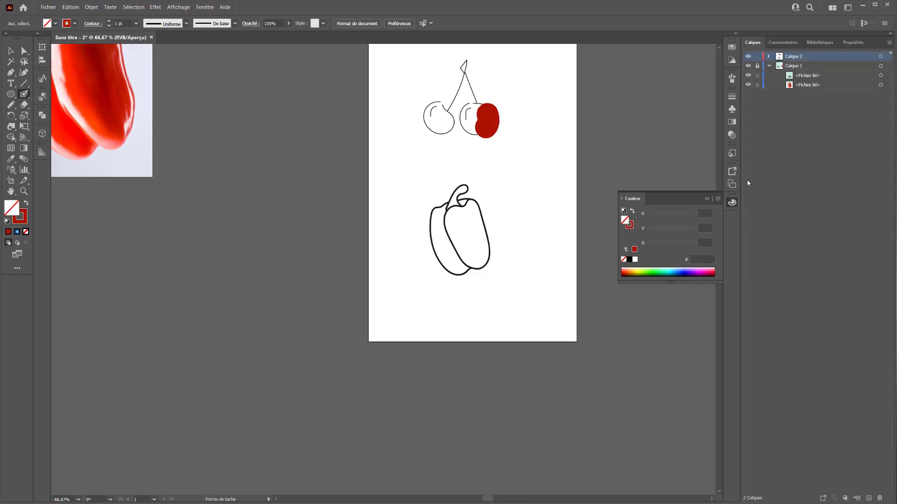
left_click(768, 56)
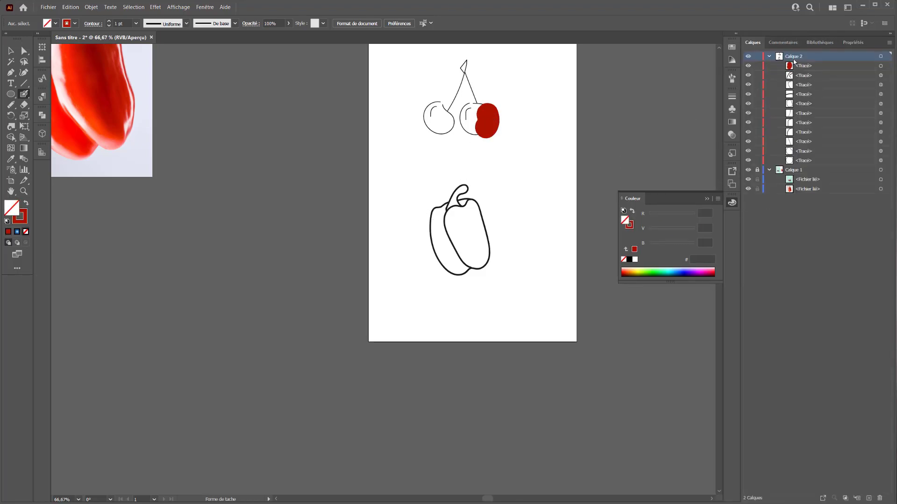
left_click_drag(794, 66, 797, 165)
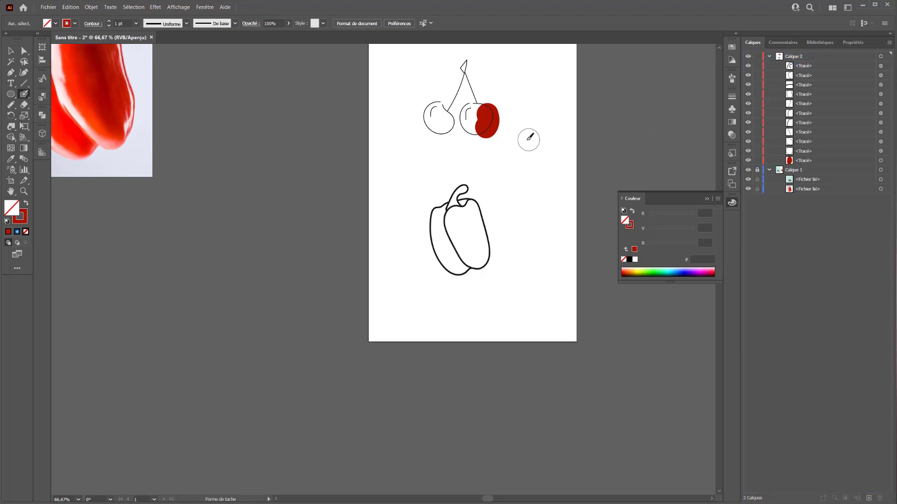
Delete the red patch behind the right cherry's outline.
key("ctrl+plus")
key("ctrl+plus")
left_click_drag(467, 184, 245, 381)
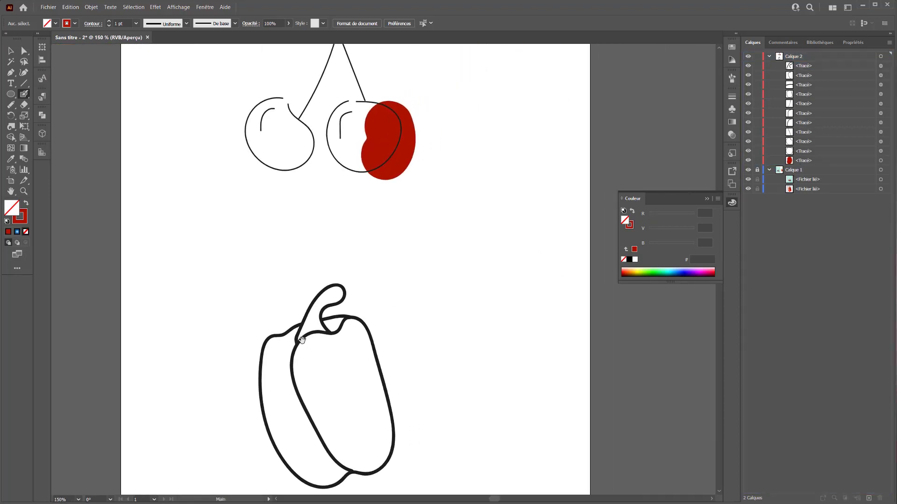
left_click(24, 51)
left_click(363, 139)
key("Delete")
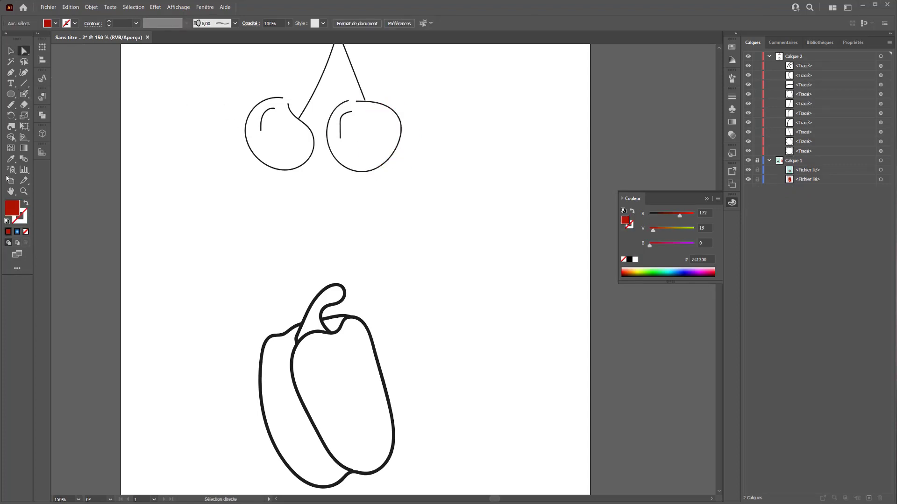
Try the Blob Brush with the oval 5 pt brush in a stroke beside the drawings, then undo the stroke.
left_click(26, 96)
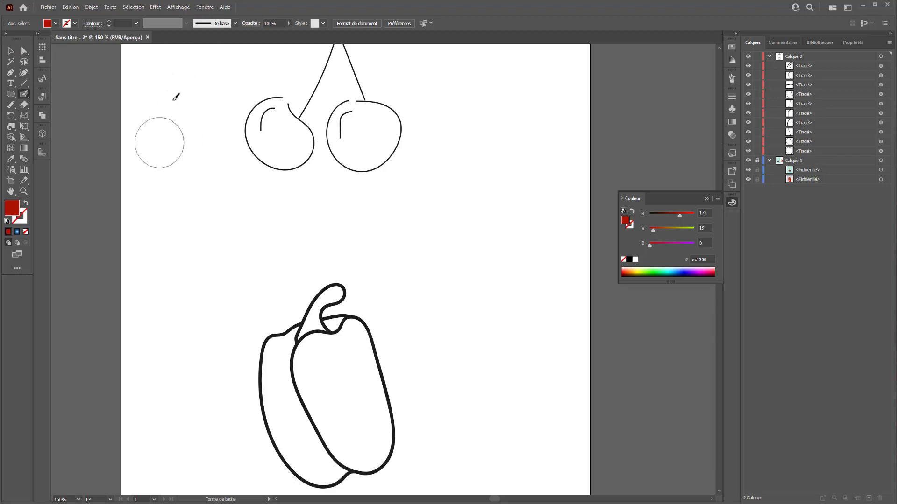
left_click(235, 24)
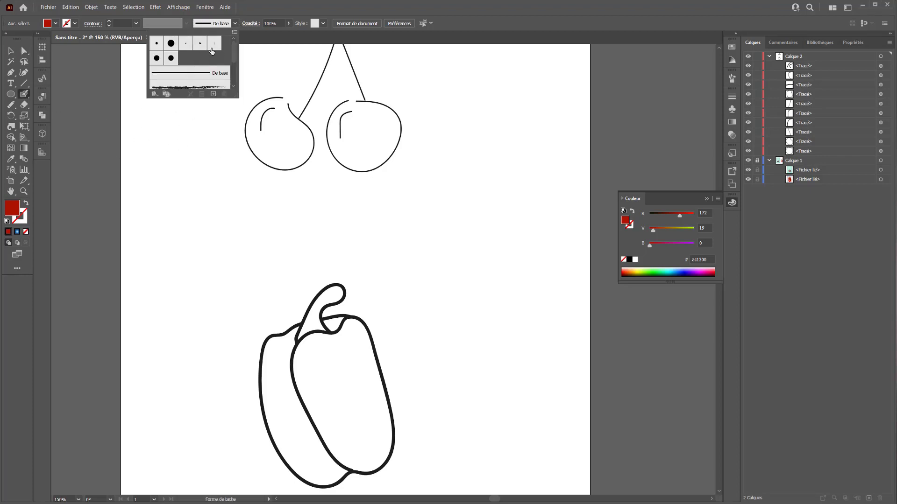
left_click(200, 43)
left_click(189, 174)
mouse_move(190, 158)
left_mouse_down()
mouse_move(221, 259)
mouse_move(165, 302)
left_mouse_up()
key("ctrl+z")
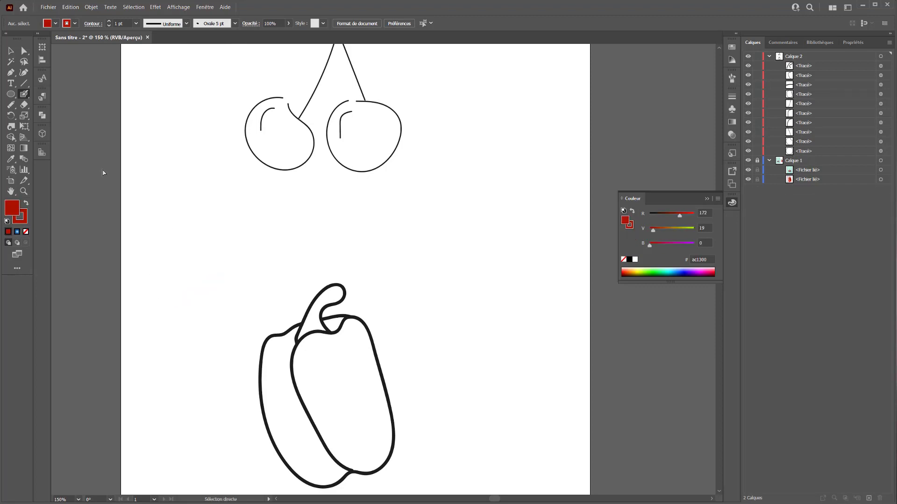
Set the Blob Brush tip to a size of 85 pt, an angle of -12° and 78% roundness.
double_click(24, 94)
left_click(333, 210)
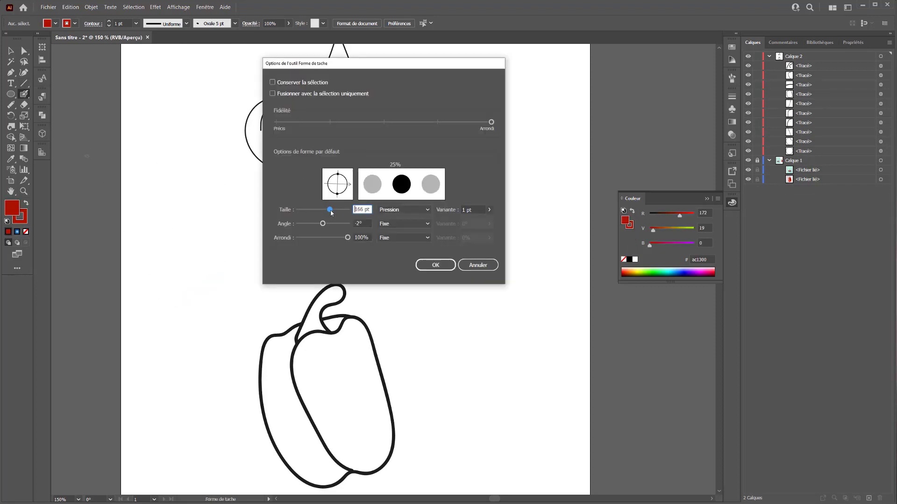
left_click(322, 224)
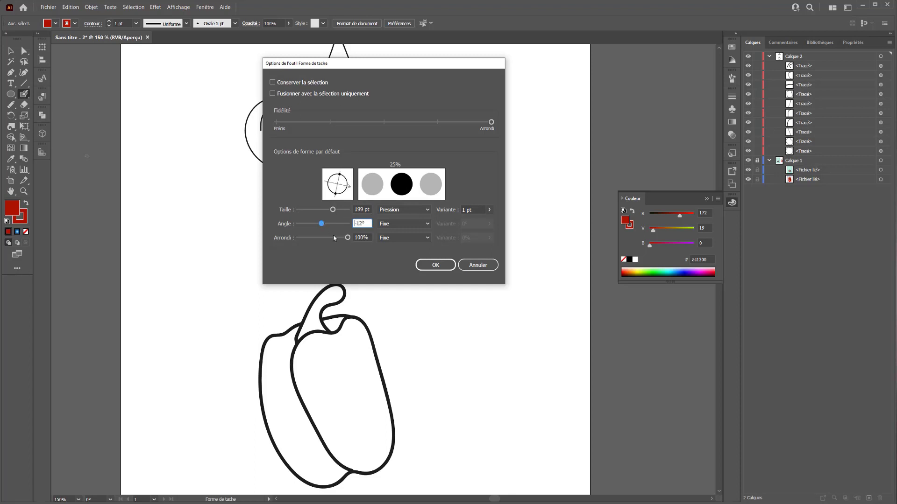
left_click(337, 238)
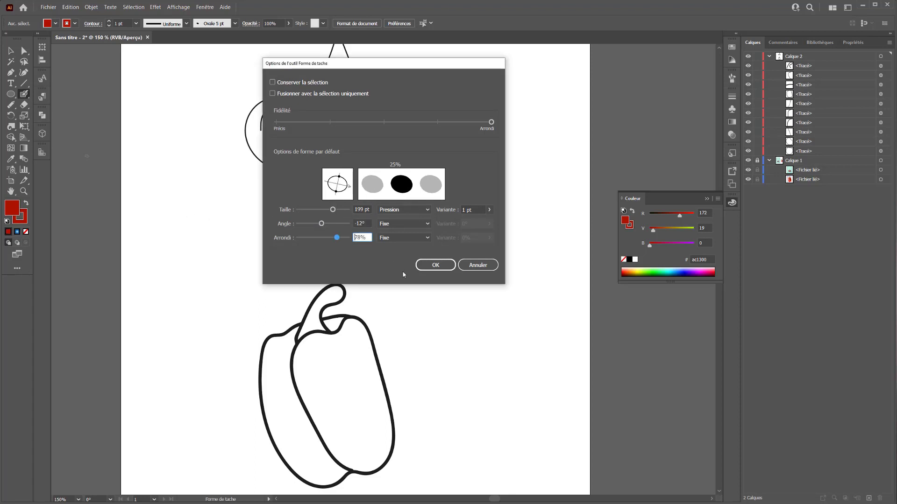
left_click(326, 210)
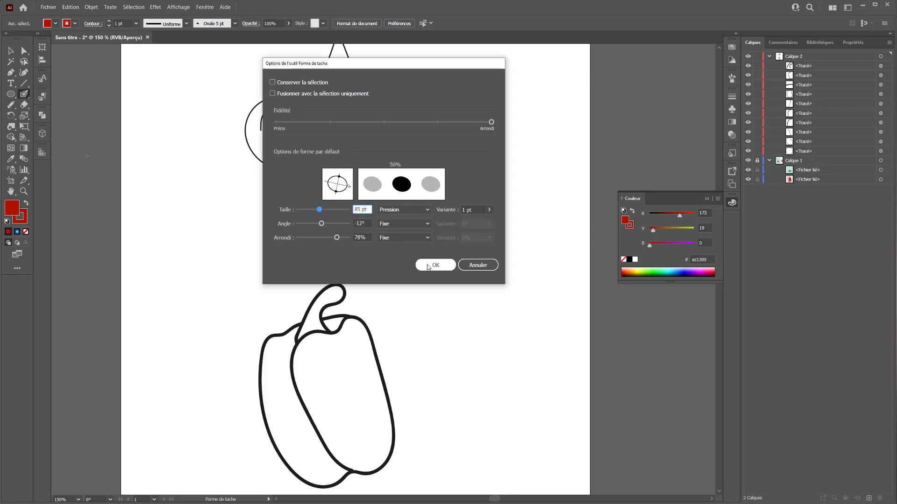
left_click(435, 265)
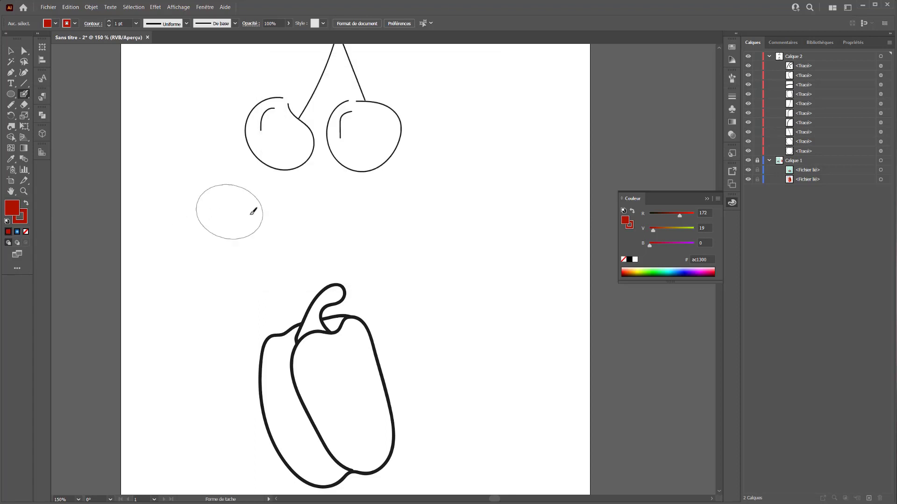
Reduce the Blob Brush size to just under 68 pt.
double_click(25, 94)
left_click(315, 210)
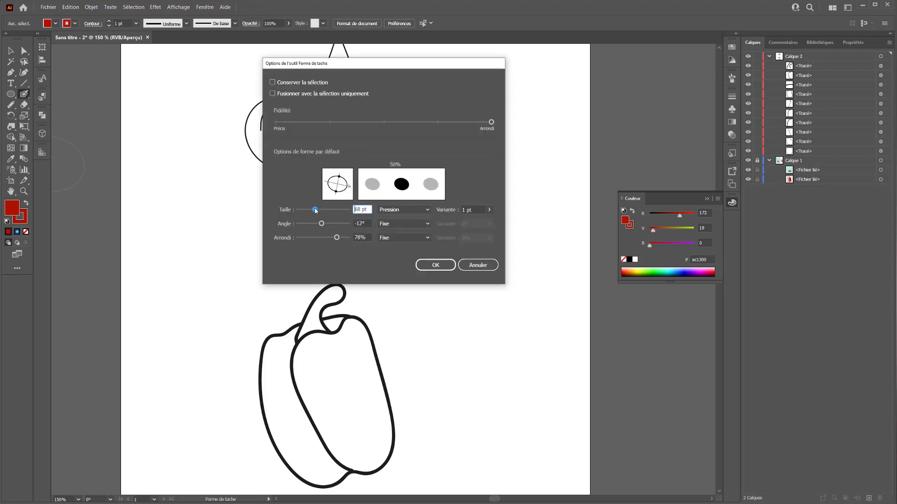
left_click_drag(315, 210, 314, 209)
left_click(434, 264)
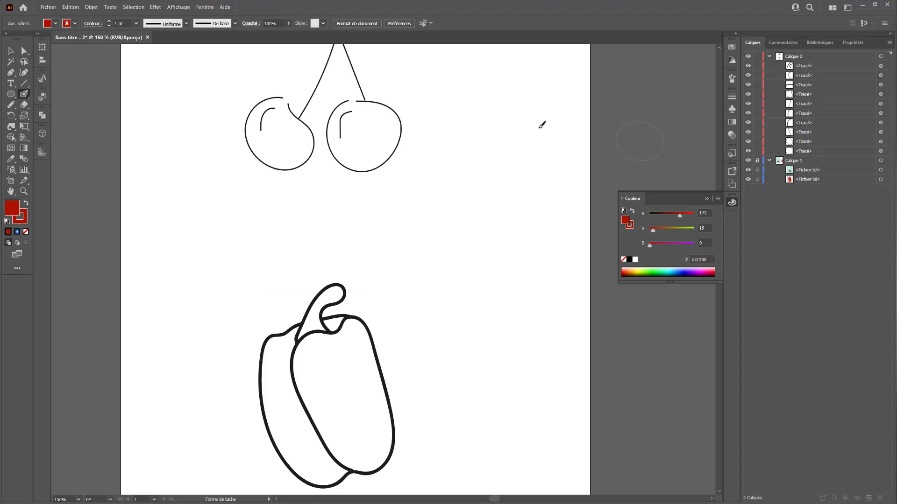
Group the cherry outline paths together, and group the pepper outline paths as a separate group.
scroll(239, 88, "up", 3)
key("a")
mouse_move(210, 76)
left_mouse_down()
mouse_move(412, 280)
mouse_move(423, 276)
mouse_move(390, 309)
left_mouse_up()
key("ctrl+g")
scroll(380, 300, "down", 3)
key("ctrl+z")
mouse_move(415, 260)
left_mouse_down()
mouse_move(260, 410)
mouse_move(257, 463)
left_mouse_up()
key("shift+b")
key("ctrl+g")
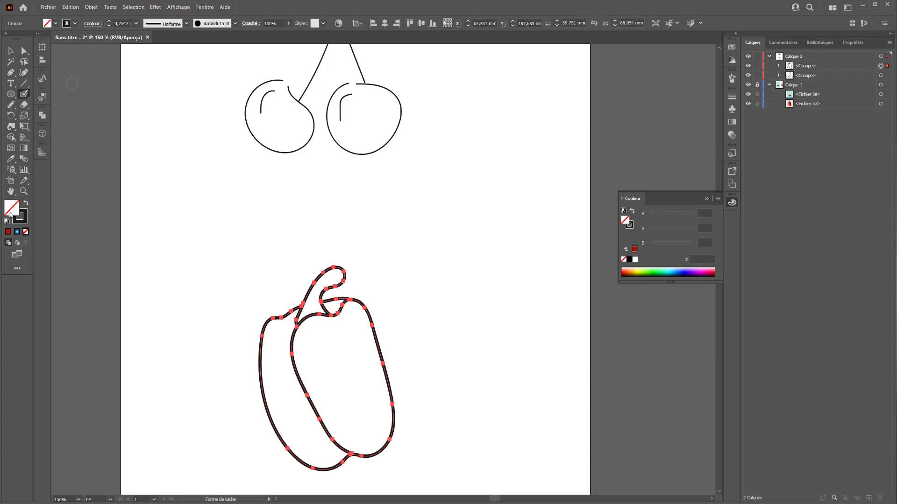
Deselect the pepper group and give the Blob Brush a bright red fill (R 234, G 19, B 0) with no stroke.
left_click(7, 232)
key("ctrl+z")
left_click(11, 62)
left_click(10, 51)
left_click(112, 136)
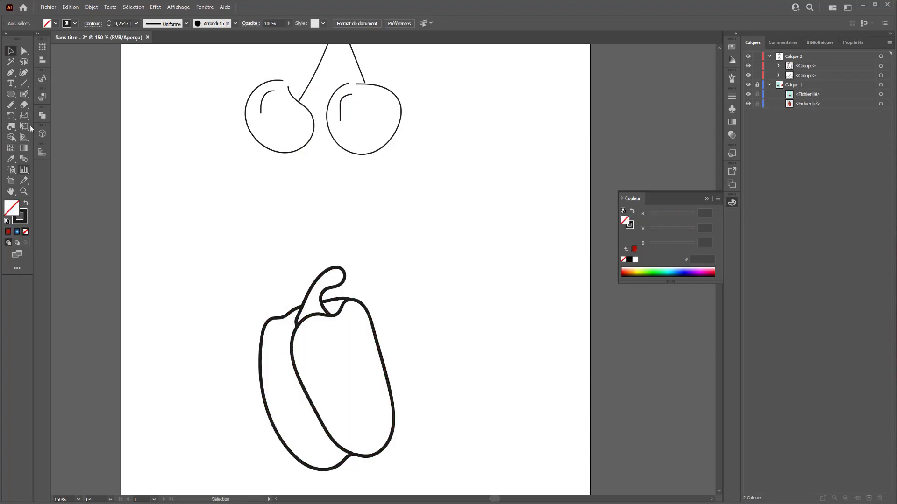
left_click(24, 94)
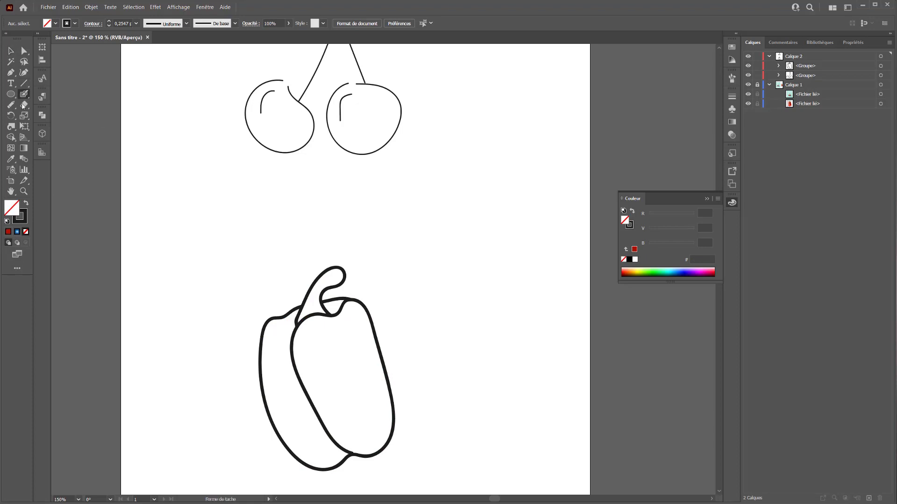
left_click(8, 231)
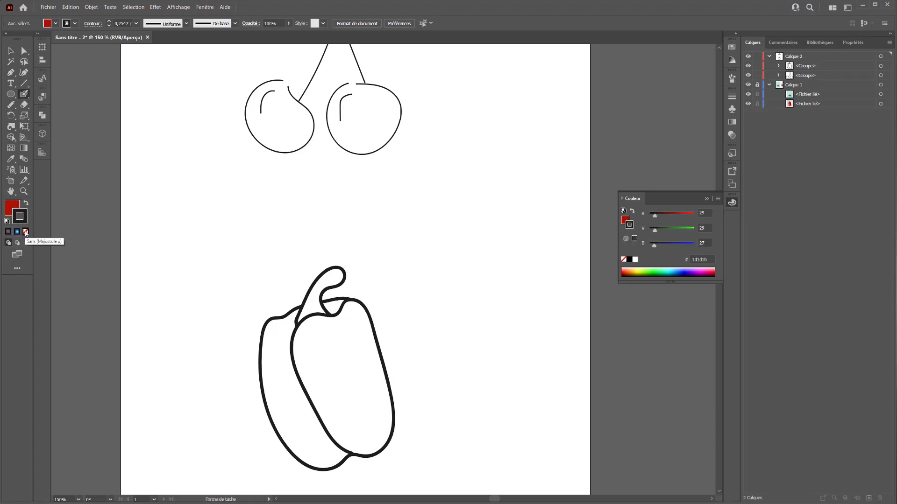
left_click(26, 231)
left_click(12, 206)
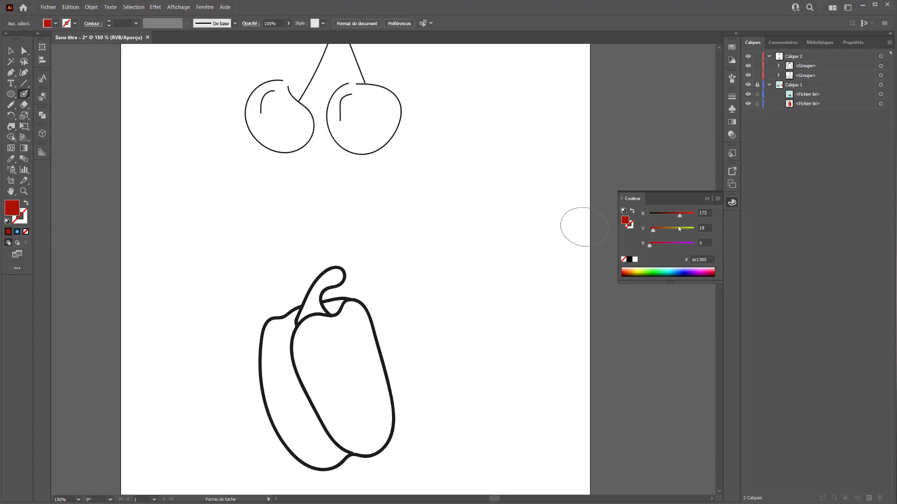
left_click_drag(680, 216, 686, 216)
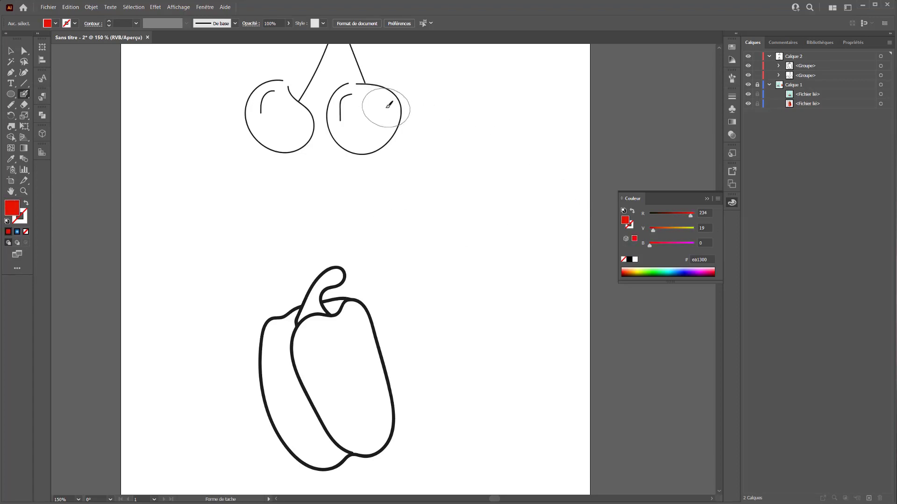
Paint a red patch on the lower-right side of each cherry with the Blob Brush and stack both patches beneath the outline groups.
mouse_move(386, 108)
left_mouse_down()
mouse_move(372, 135)
mouse_move(354, 143)
left_mouse_up()
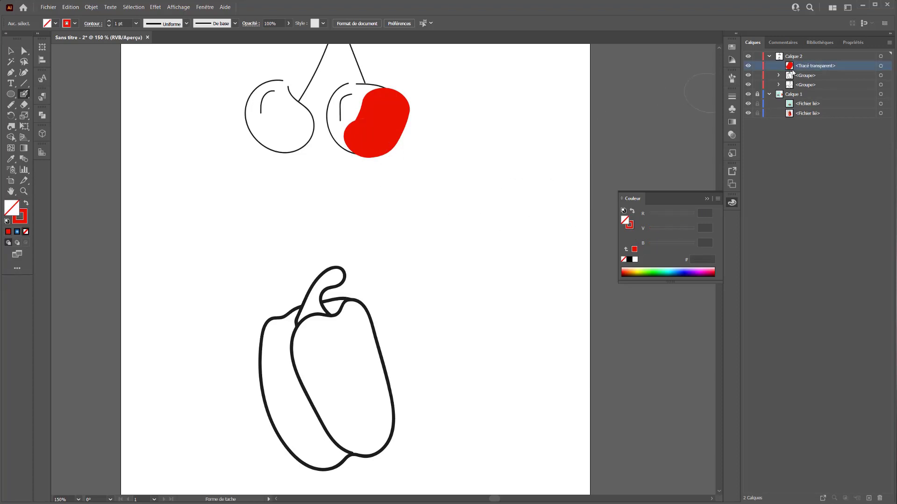
left_click_drag(792, 88, 793, 89)
scroll(327, 234, "up", 3)
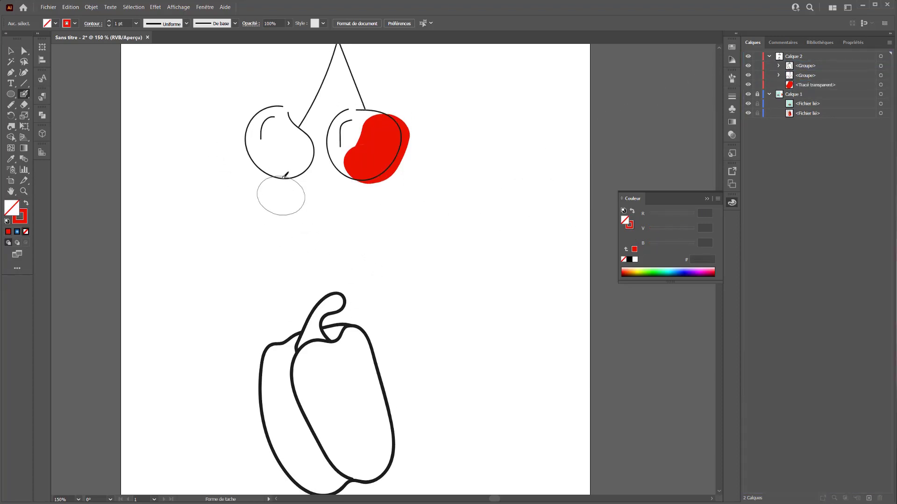
left_click_drag(307, 158, 281, 173)
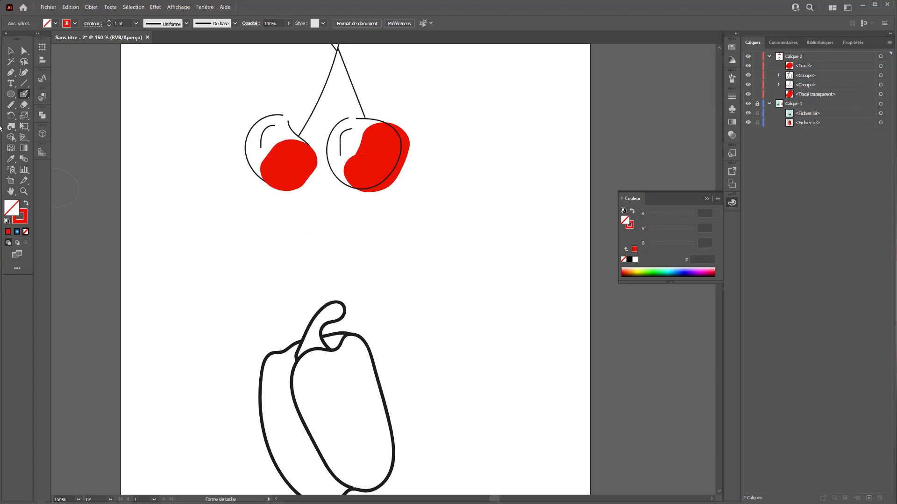
left_click(23, 50)
left_click_drag(804, 65, 801, 89)
Scale the left cherry's red patch down proportionally to about 24 by 21 mm.
left_click(297, 170)
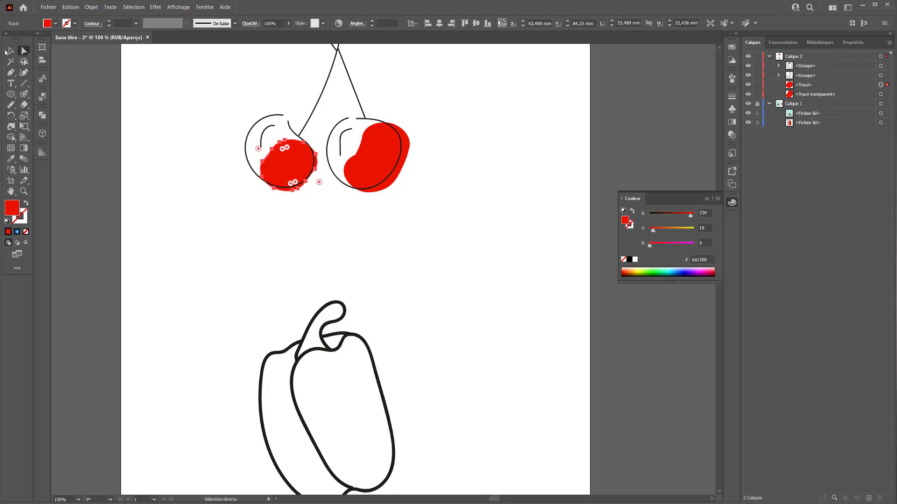
left_click(10, 50)
left_click_drag(317, 139, 303, 167)
Narrow the right cherry's red patch to about 24 mm by shifting its inner-edge anchor points to the right.
left_click(380, 164)
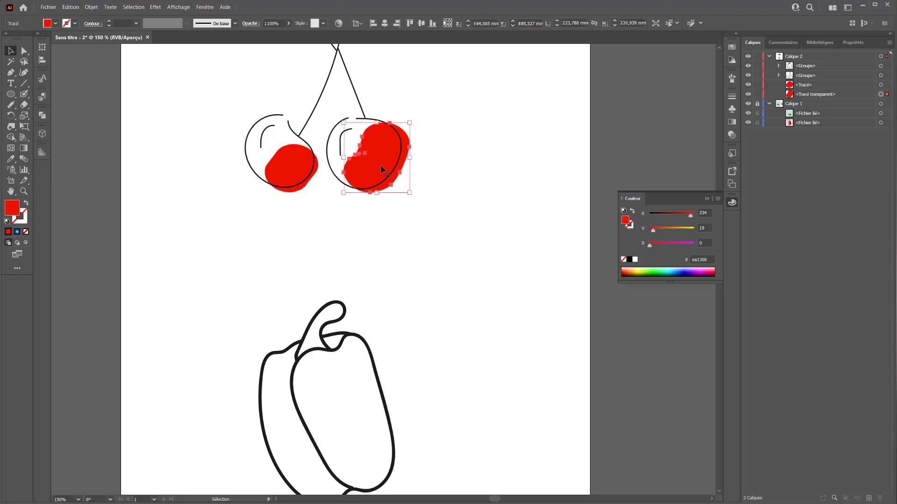
left_click(362, 127)
left_click(367, 134)
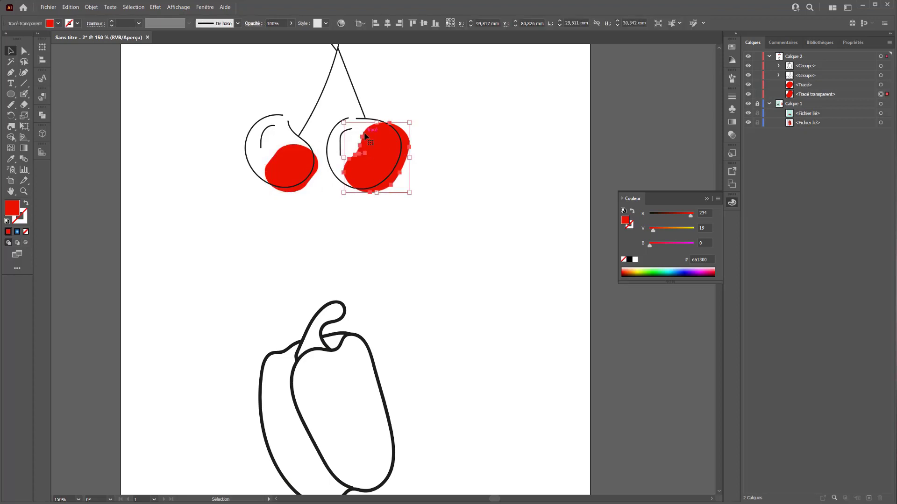
left_click(24, 50)
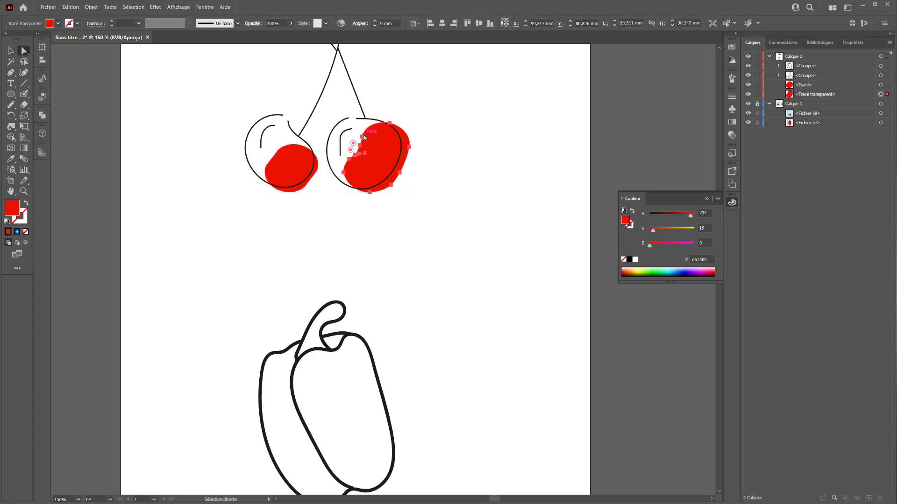
left_click(355, 157)
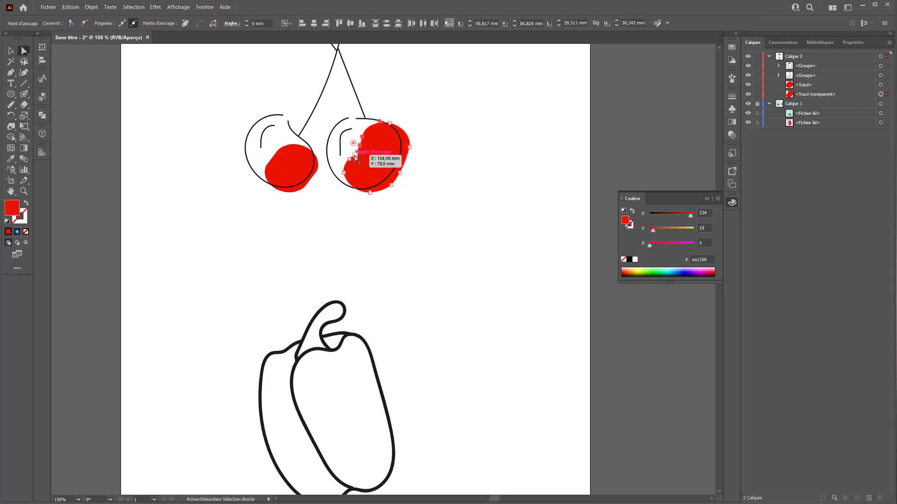
left_click(355, 155, "shift")
left_click(349, 159, "shift")
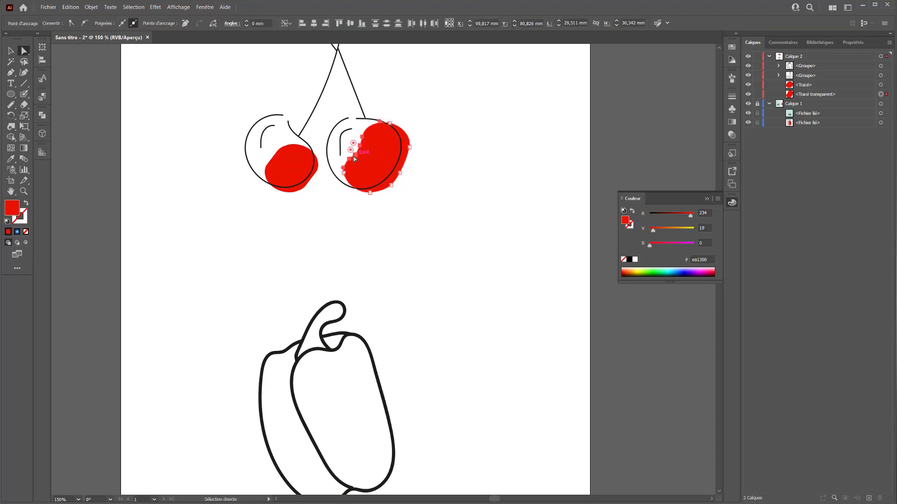
left_click(345, 173, "shift")
mouse_move(362, 150)
left_mouse_down()
mouse_move(360, 143)
mouse_move(368, 159)
mouse_move(342, 140)
mouse_move(371, 137)
mouse_move(381, 149)
mouse_move(369, 149)
mouse_move(370, 158)
mouse_move(366, 151)
mouse_move(370, 161)
left_mouse_up()
left_click(12, 51)
left_click(192, 146)
scroll(370, 164, "up", 3)
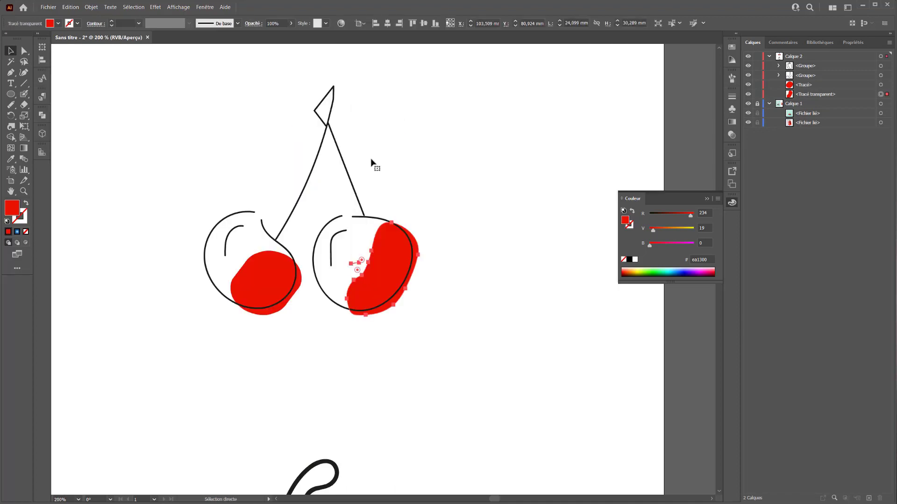
Recolour both cherry patches orange by raising their green value to 82.
key("v")
left_click(401, 219)
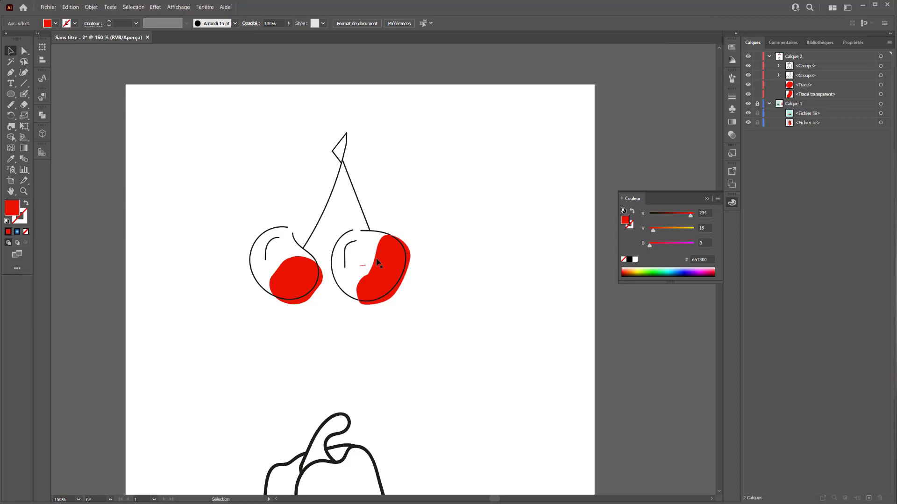
left_click(376, 281)
left_click(301, 284, "shift")
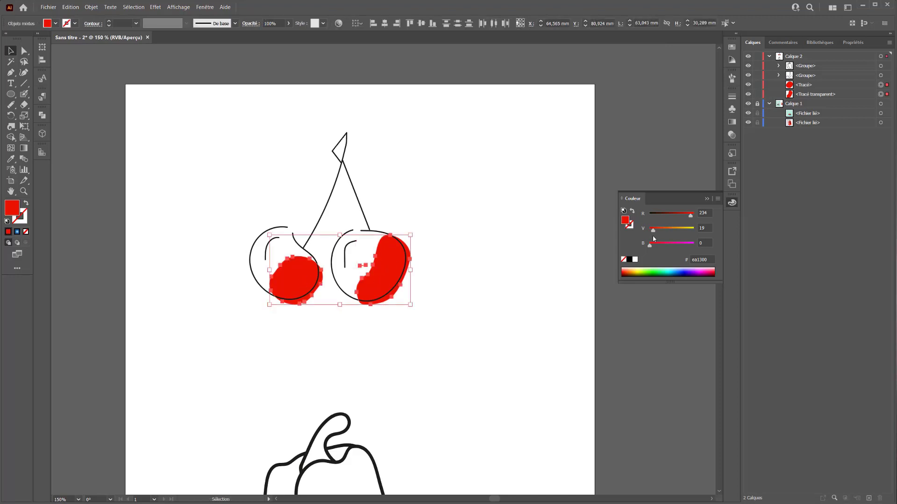
left_click_drag(653, 230, 661, 230)
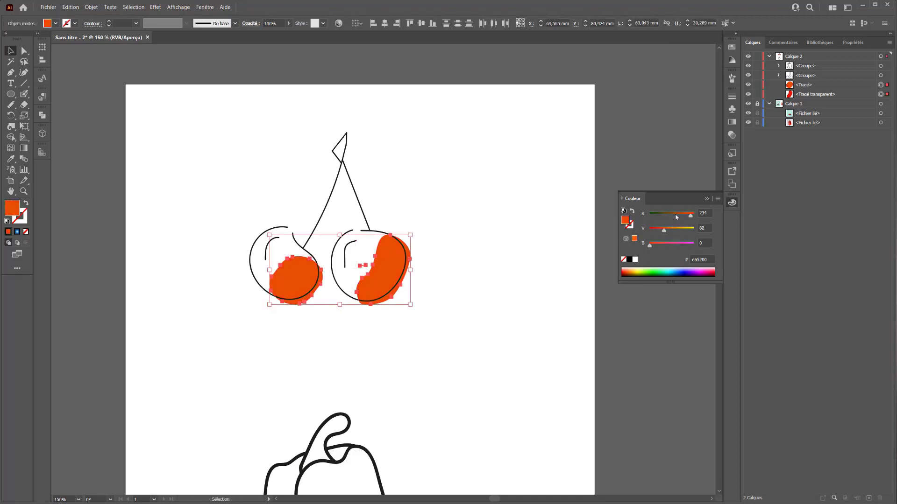
left_click(446, 103)
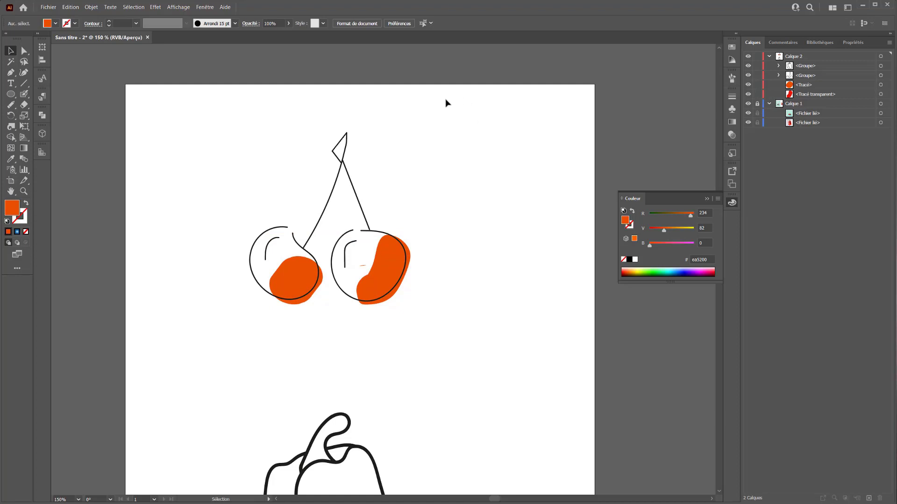
Remove the stray line segment left beside the right cherry's patch and clear the selection.
left_click(363, 267)
left_click(24, 50)
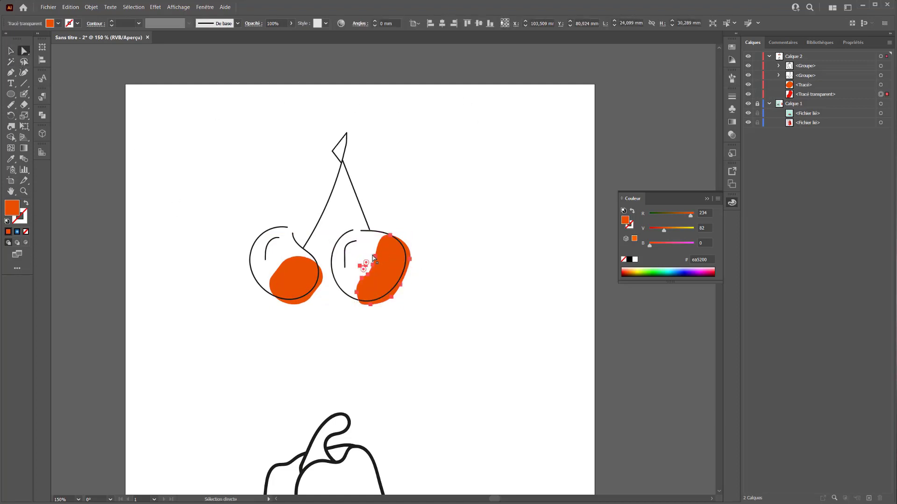
left_click(365, 271)
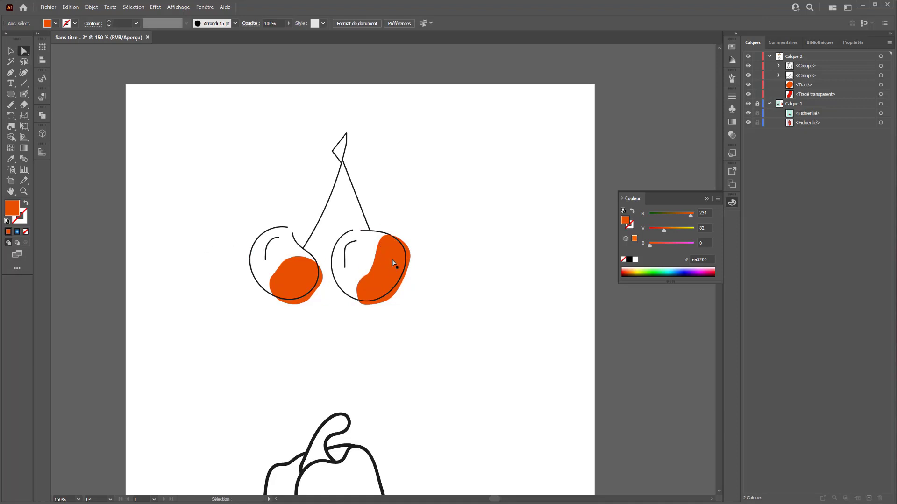
left_click(369, 230)
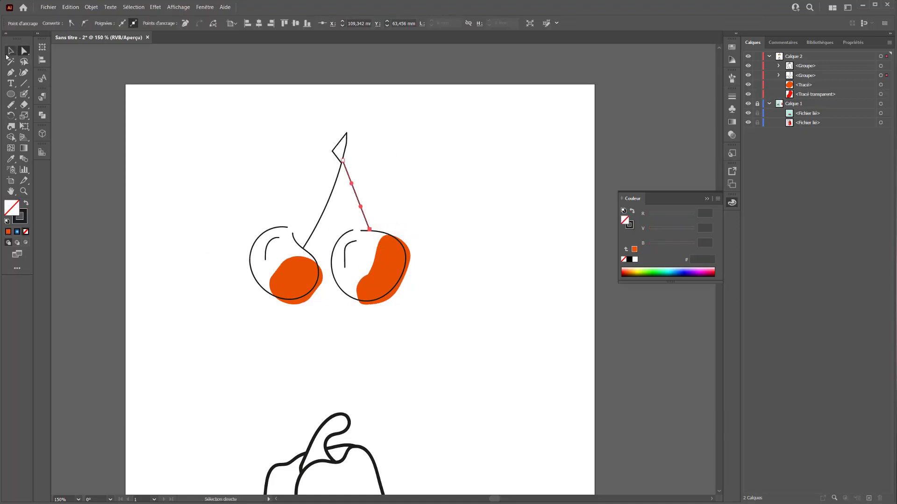
left_click(10, 52)
left_click(161, 130)
Set the cherry outline group's stroke weight to 0.5 pt.
left_click(346, 161)
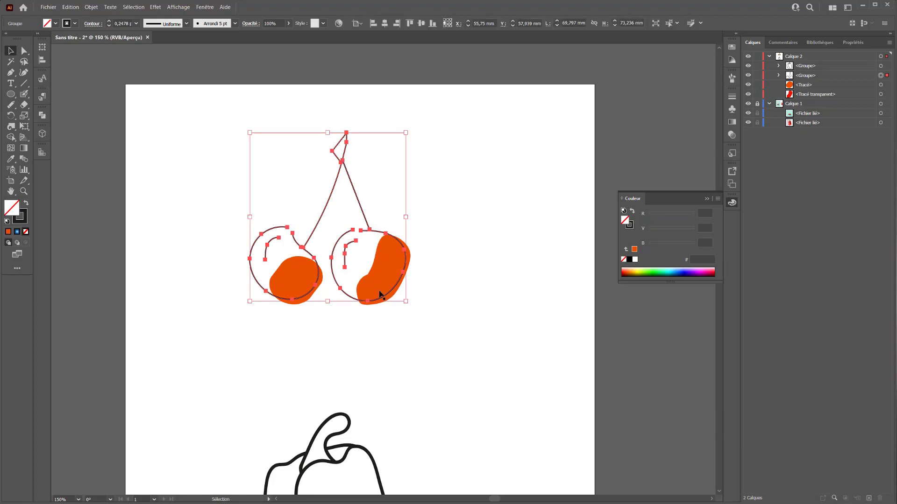
left_click(853, 43)
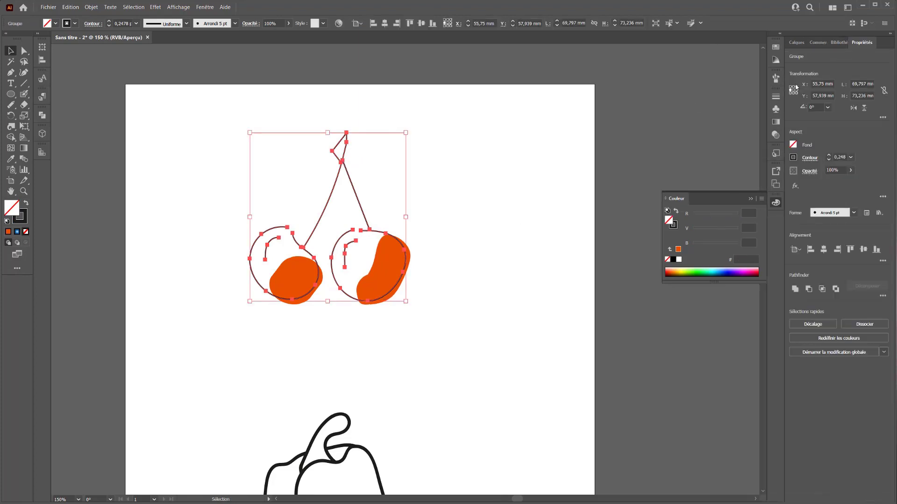
left_click(830, 157)
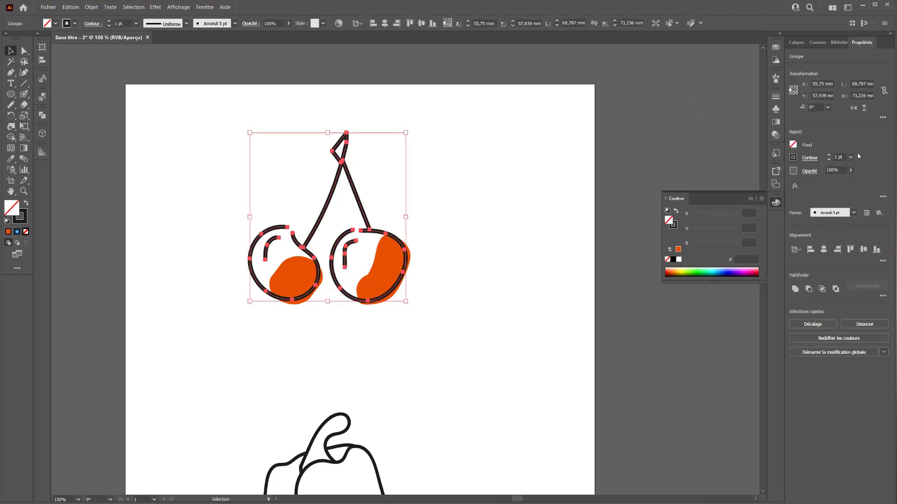
left_click(851, 157)
left_click(862, 179)
left_click(524, 106)
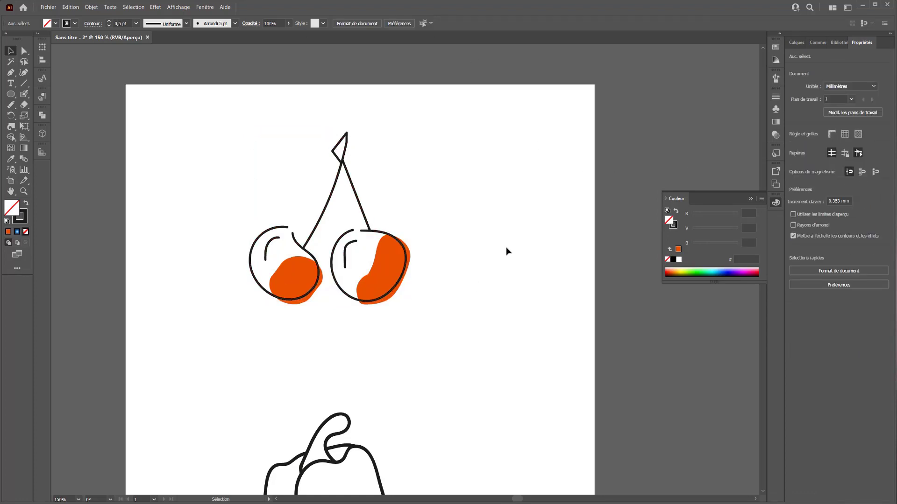
Try the orange patches on the left sides of both cherries, then undo the moves.
left_click_drag(391, 279, 350, 271)
left_click_drag(373, 229, 280, 249)
left_click(498, 260)
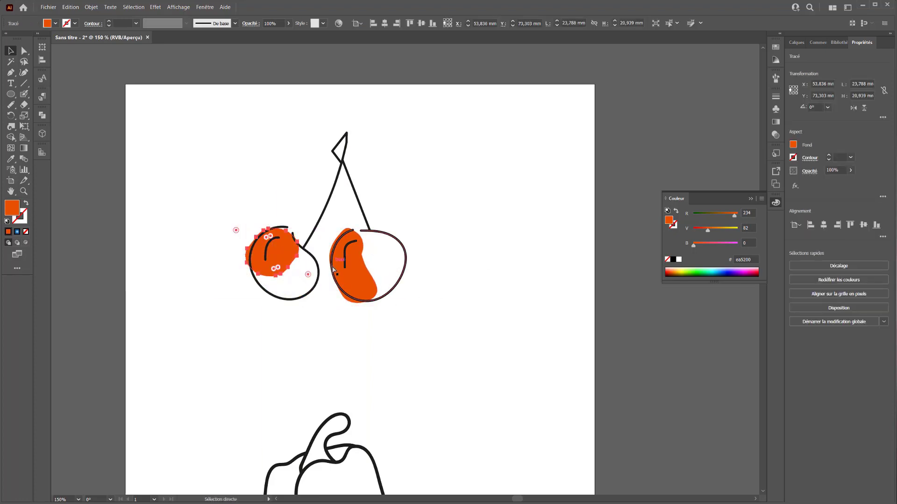
key("ctrl+z")
key("ctrl+z")
key("ctrl+z")
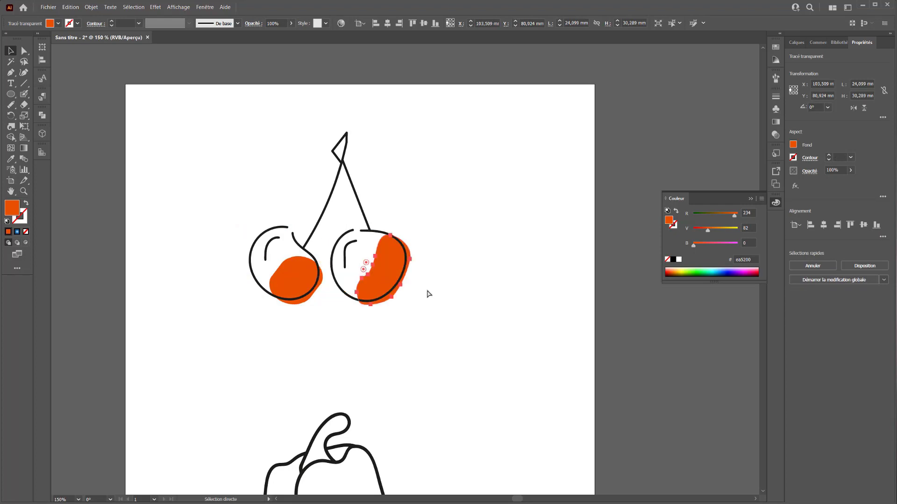
key("ctrl+z")
With the pepper outlines deselected, set the drawing colours to the orange fill (R 234, G 82, B 0) and no stroke.
scroll(402, 327, "down", 3)
scroll(380, 334, "down", 7)
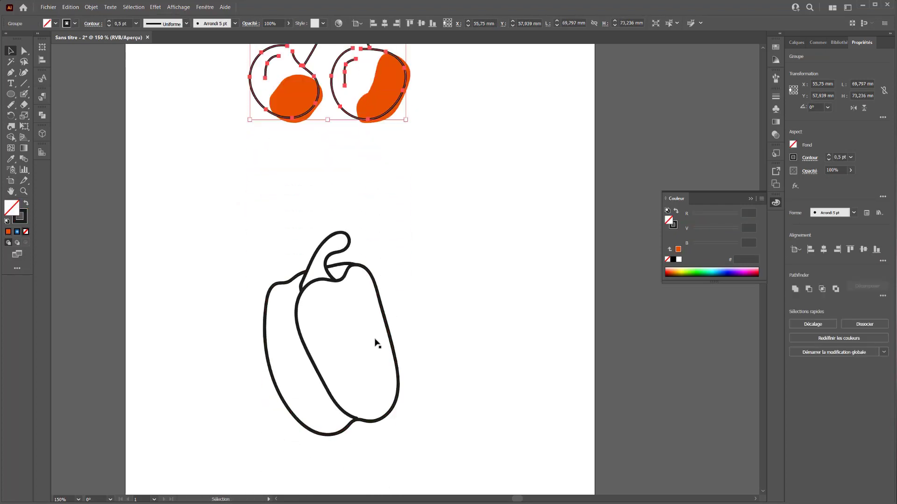
left_click(386, 270)
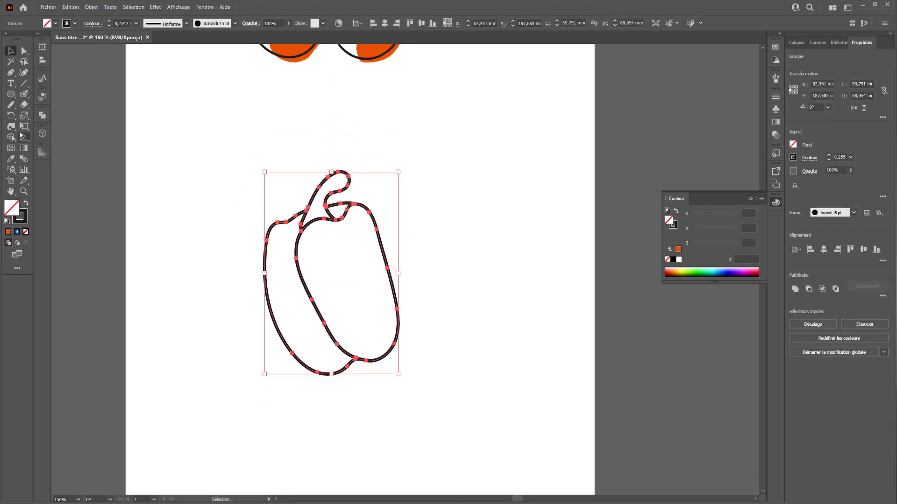
left_click(24, 95)
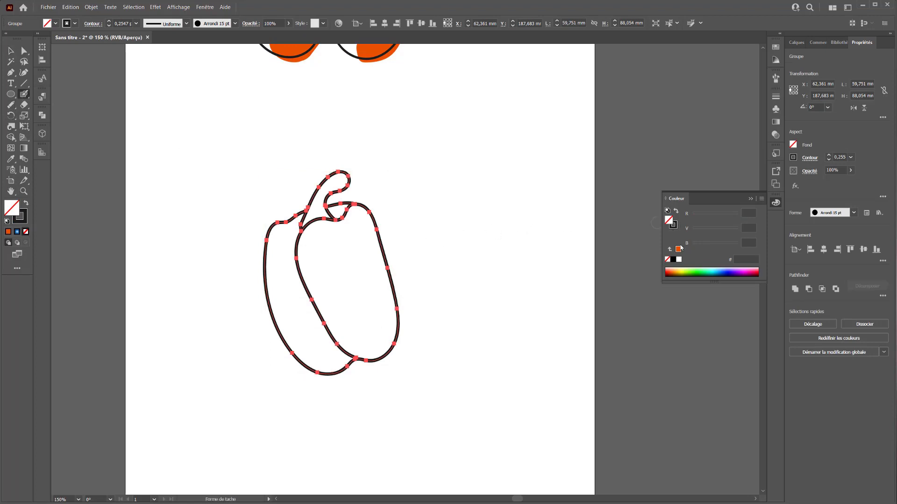
left_click(10, 50)
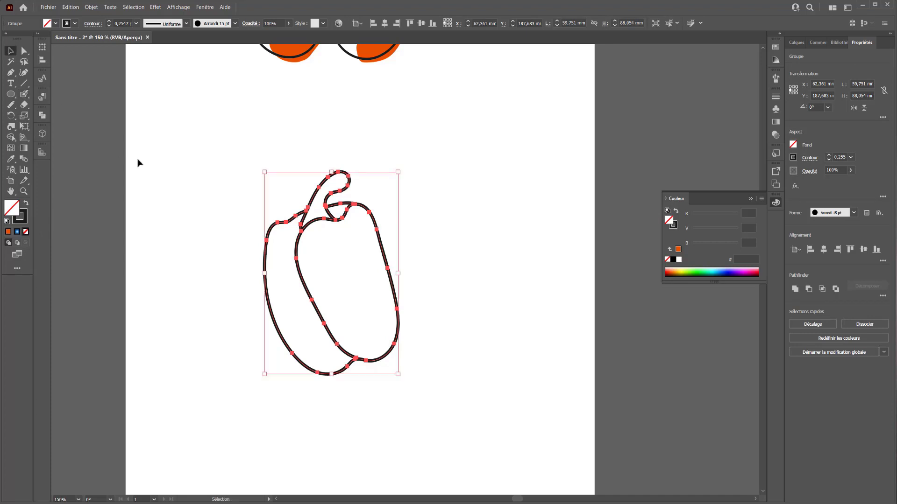
left_click(138, 163)
left_click(9, 232)
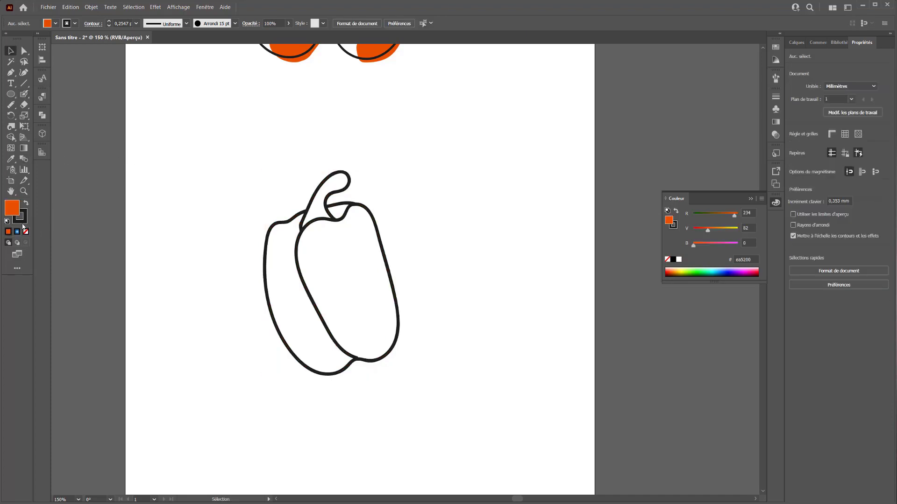
left_click(23, 221)
left_click(26, 231)
left_click(12, 208)
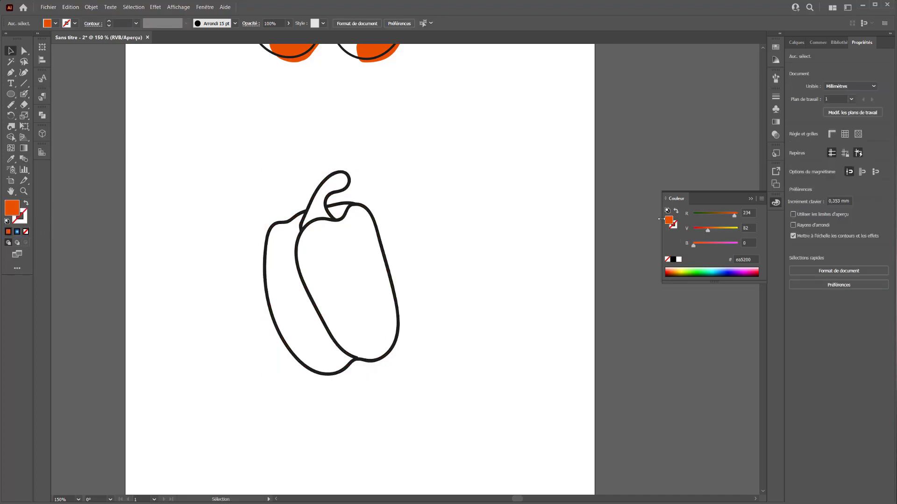
Set the fill colour to green (R 116, G 160, B 0) for painting with the Blob Brush.
left_click_drag(723, 214, 721, 233)
left_click(714, 216)
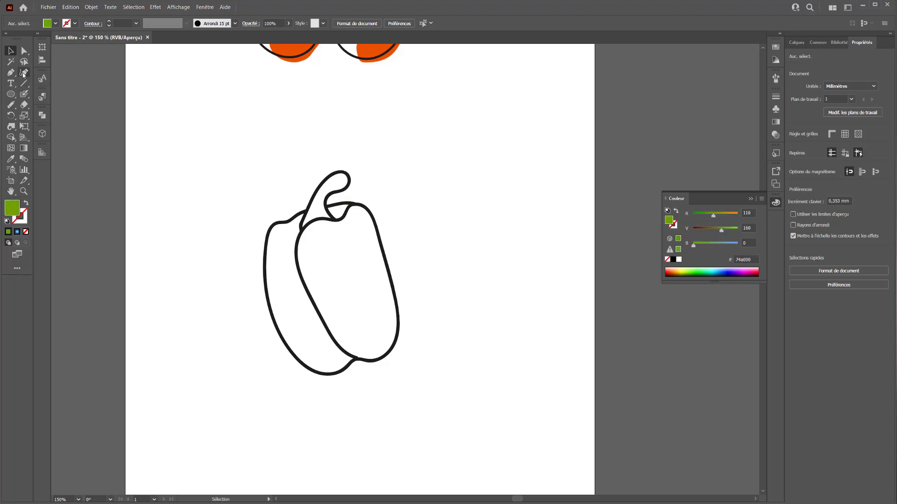
left_click(24, 94)
Try green Blob Brush strokes down the pepper's right side, then undo them.
left_click_drag(358, 207, 411, 336)
key("ctrl+z")
mouse_move(362, 207)
left_mouse_down()
mouse_move(377, 300)
mouse_move(370, 351)
left_mouse_up()
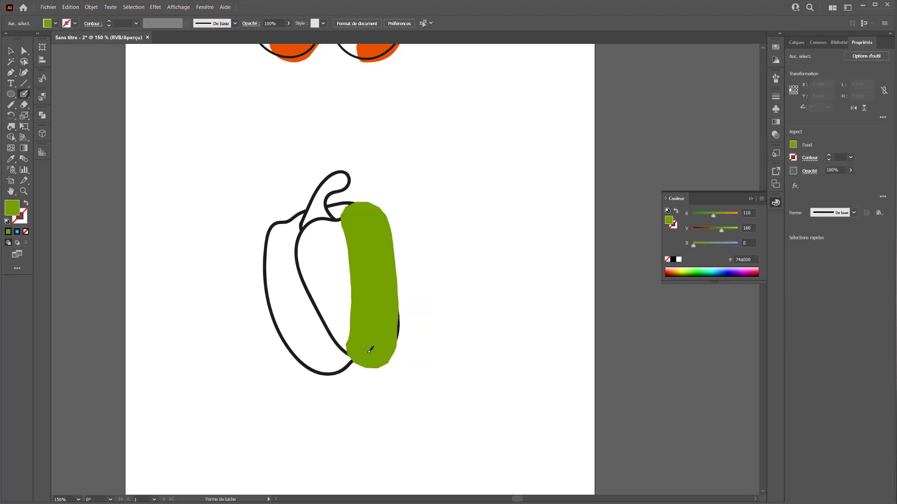
key("ctrl+z")
Set the Blob Brush roundness to 31% and paint a thick curved green stroke along the pepper's right side.
double_click(25, 96)
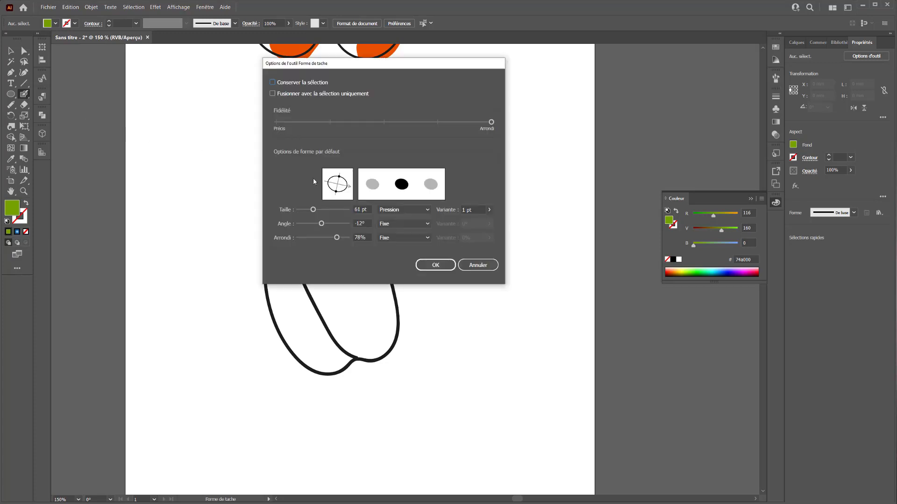
left_click_drag(336, 238, 310, 238)
left_click(435, 265)
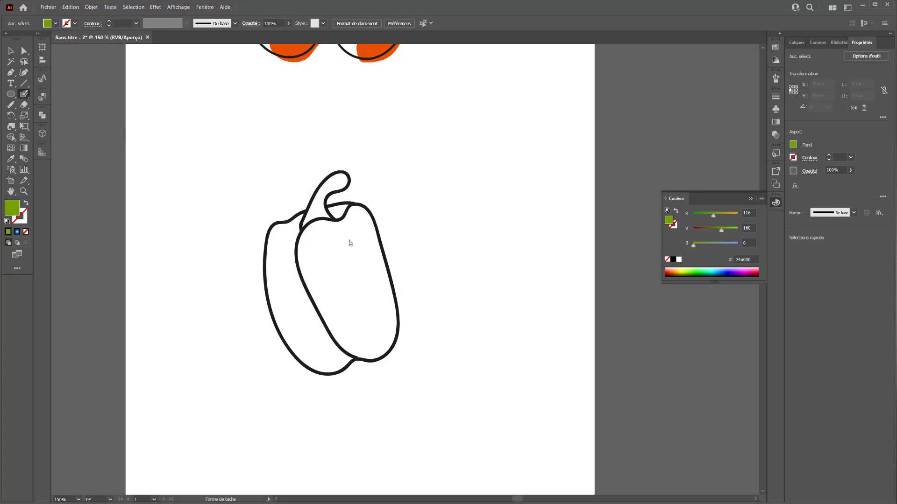
mouse_move(373, 216)
left_mouse_down()
mouse_move(393, 281)
mouse_move(379, 360)
left_mouse_up()
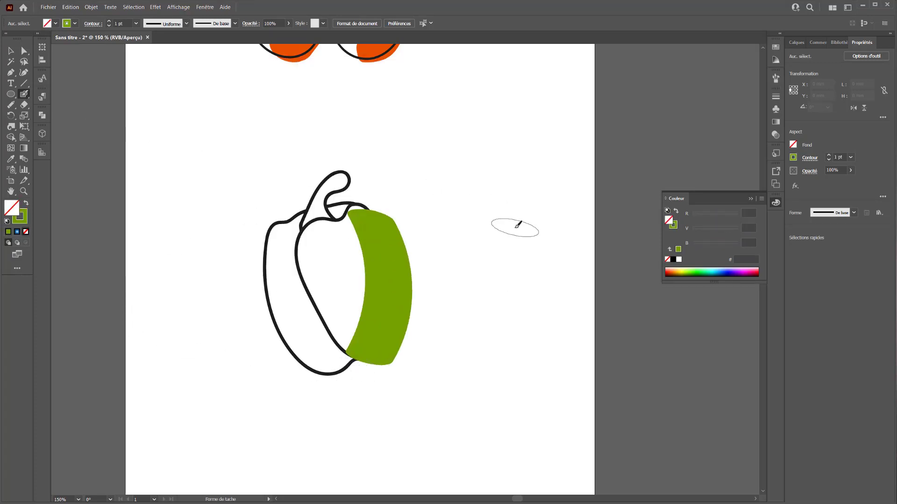
Move the green patch beneath the pepper outline group in the layer stacking order.
left_click(818, 43)
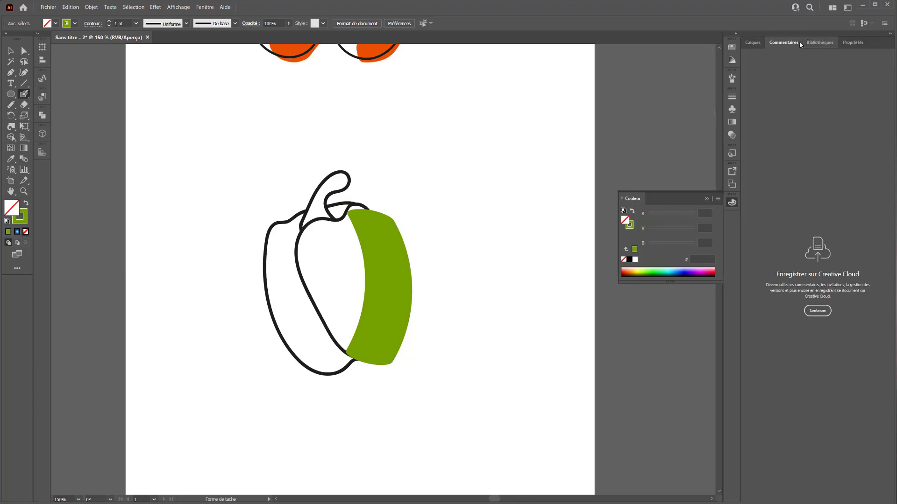
left_click(760, 43)
left_click_drag(812, 66, 805, 80)
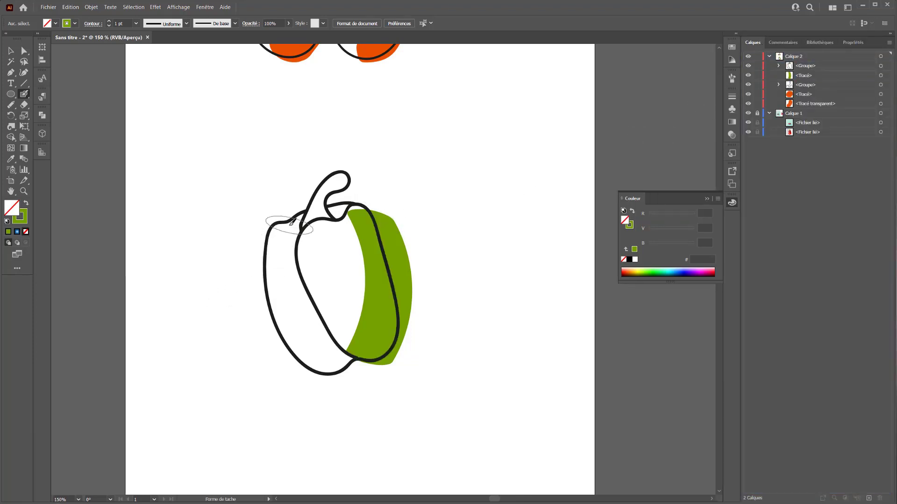
Set the Blob Brush angle to 42°.
double_click(23, 94)
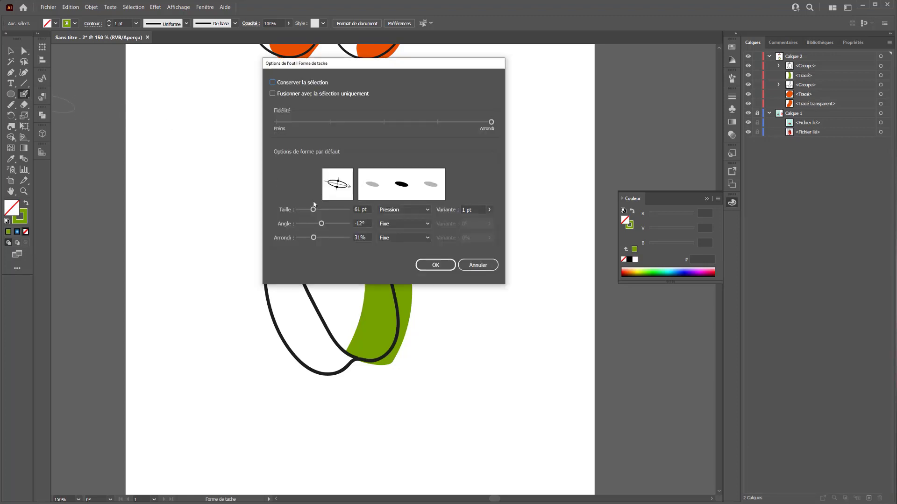
left_click_drag(325, 225, 331, 225)
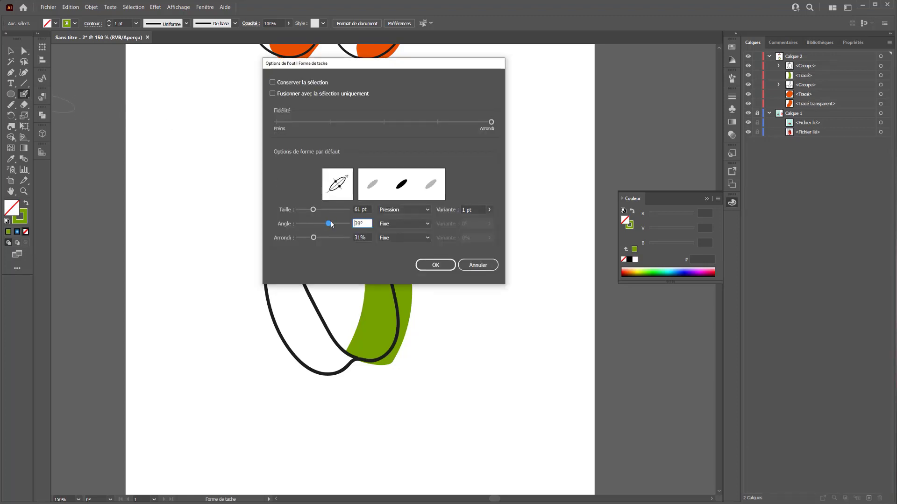
left_click(434, 265)
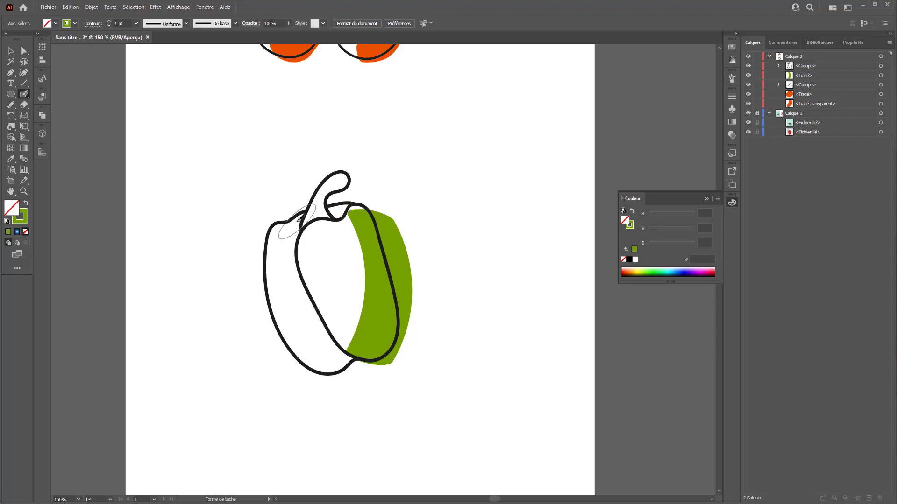
Paint a second green stroke down the pepper's left side and place it beneath the outline group.
mouse_move(295, 226)
left_mouse_down()
mouse_move(285, 246)
mouse_move(327, 348)
left_mouse_up()
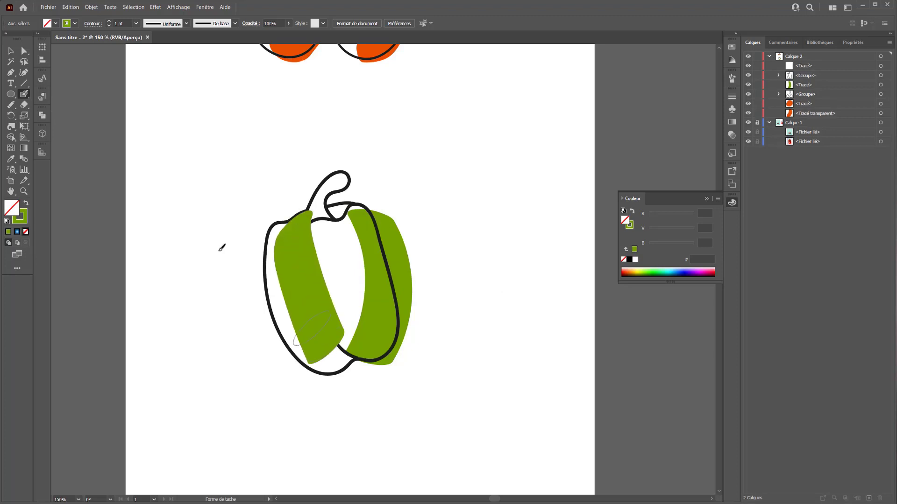
left_click_drag(806, 67, 803, 80)
Scale the left green patch down to about 24.4 × 51.7 mm and shift it past the pepper's left edge.
left_click(24, 54)
left_click(335, 314)
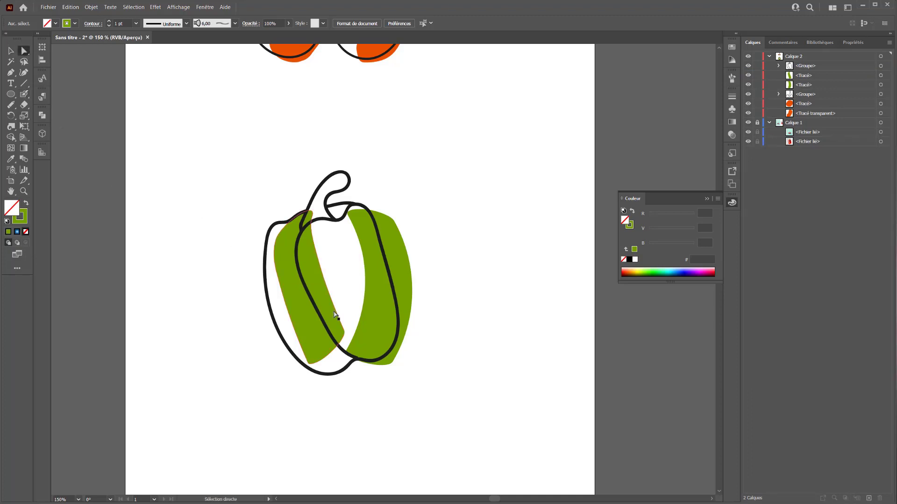
left_click(304, 319)
left_click(12, 52)
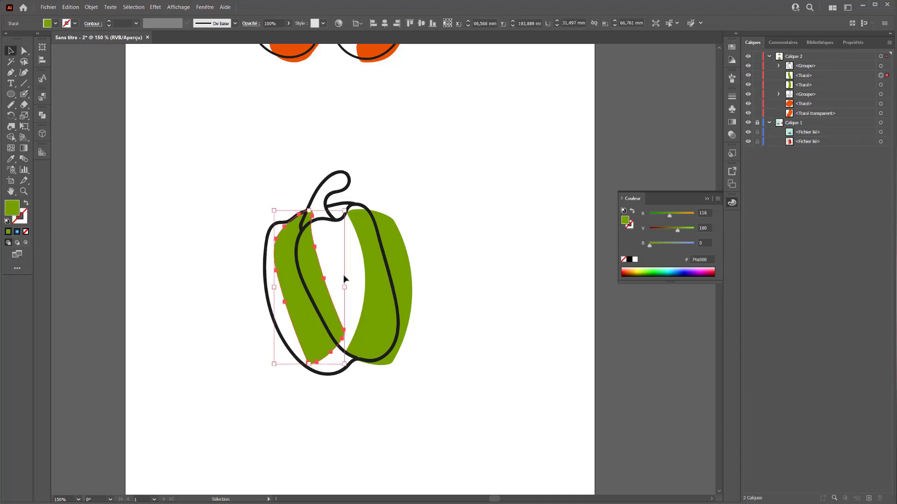
mouse_move(347, 209)
left_mouse_down()
mouse_move(333, 217)
mouse_move(338, 209)
left_mouse_up()
left_click_drag(305, 313, 269, 313)
Isolate the left green patch and pull its lower anchor points down to the base of the pepper.
double_click(294, 334)
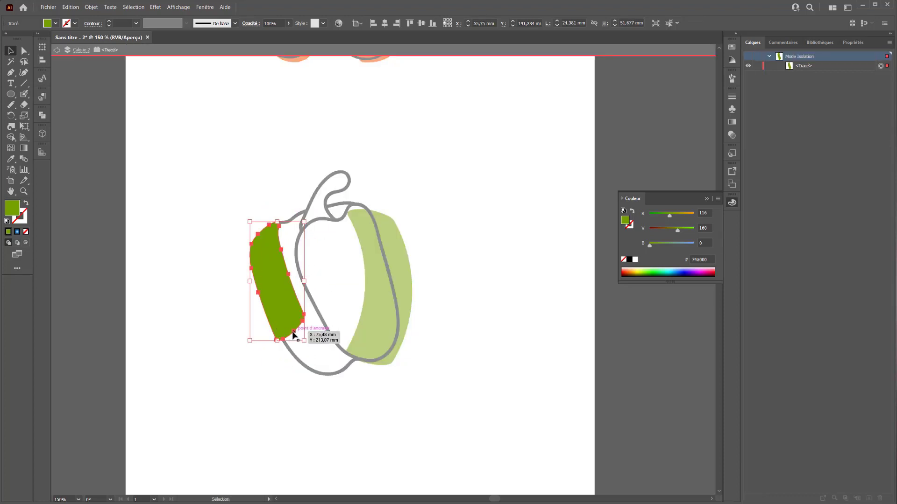
key("a")
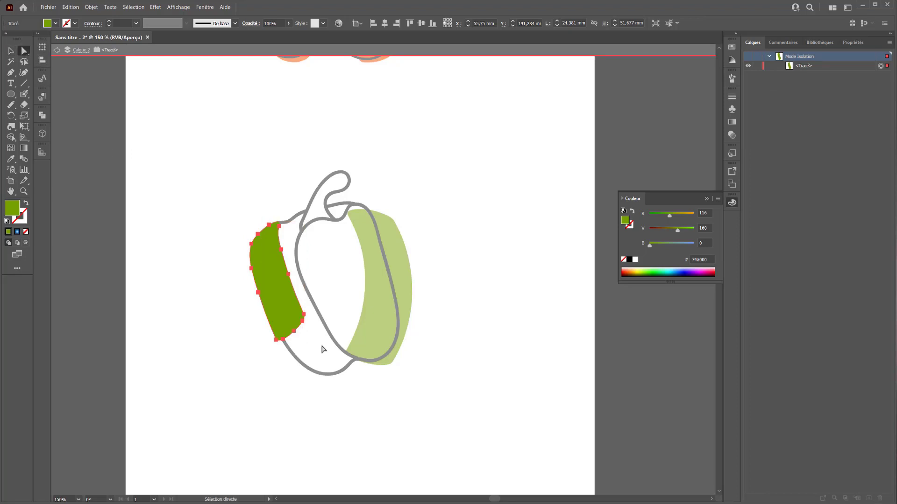
left_click_drag(287, 329, 305, 385)
left_click(308, 390)
left_click(308, 376)
left_click(305, 385)
left_click(302, 378)
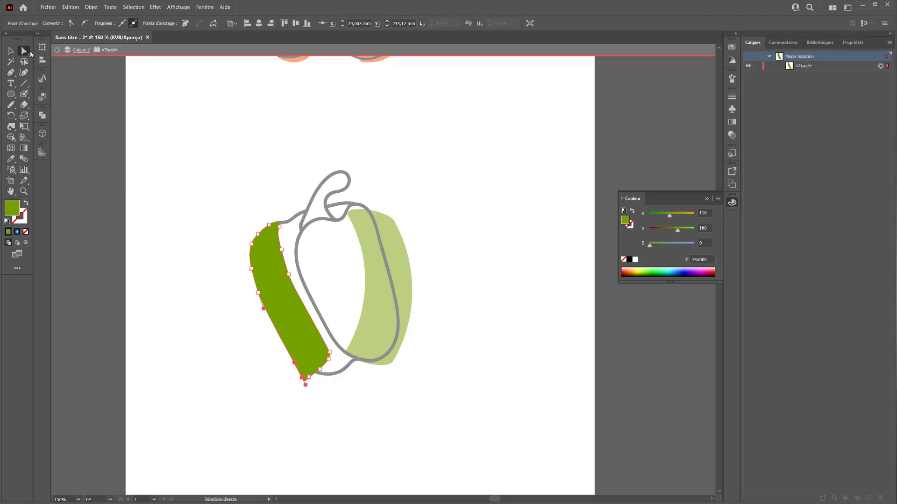
Refine the patch's bottom anchor and curve its lower left edge outward, leave isolation mode and clear the selection.
left_click(10, 76)
left_click(302, 377)
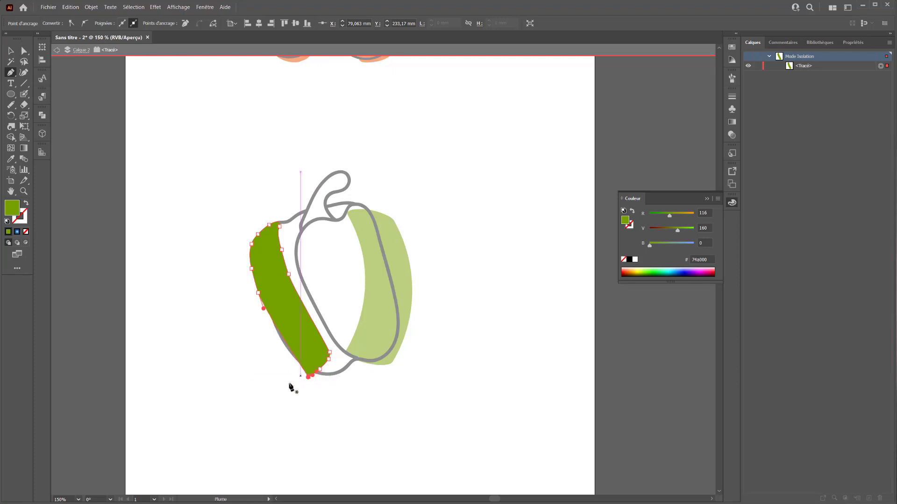
left_click(23, 52)
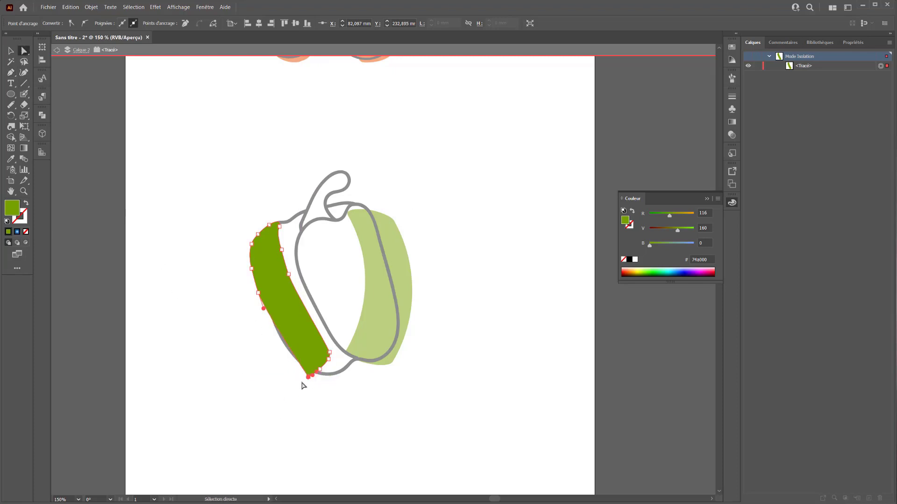
left_click_drag(308, 377, 282, 365)
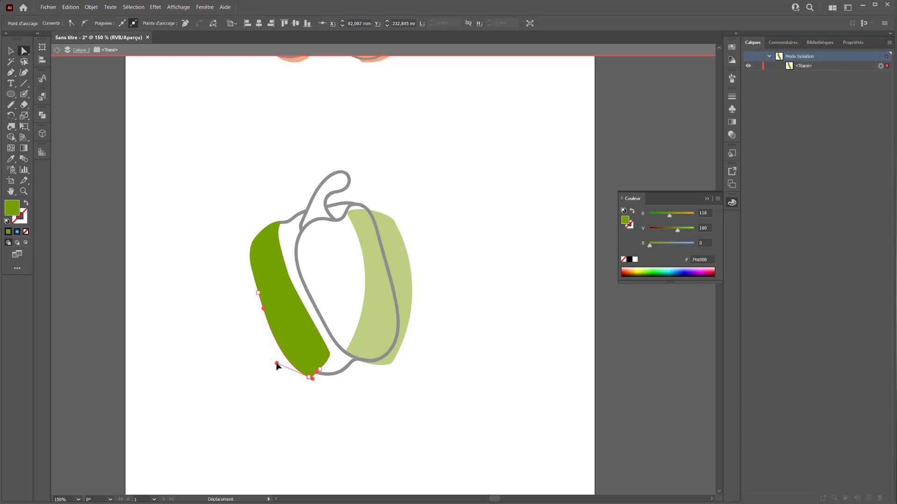
left_click(58, 51)
left_click(447, 288)
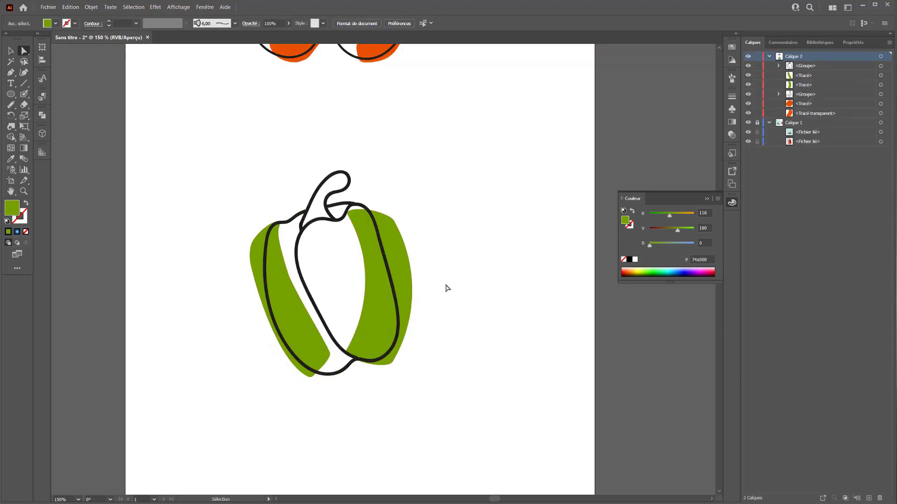
Delete the left green patch from the pepper.
key("ctrl+minus")
key("ctrl+minus")
key("ctrl+minus")
left_click(382, 293)
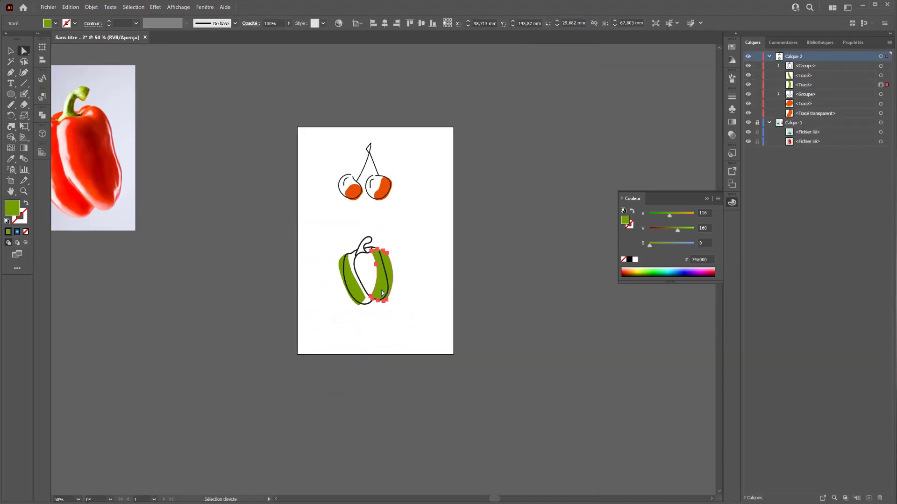
left_click(364, 294)
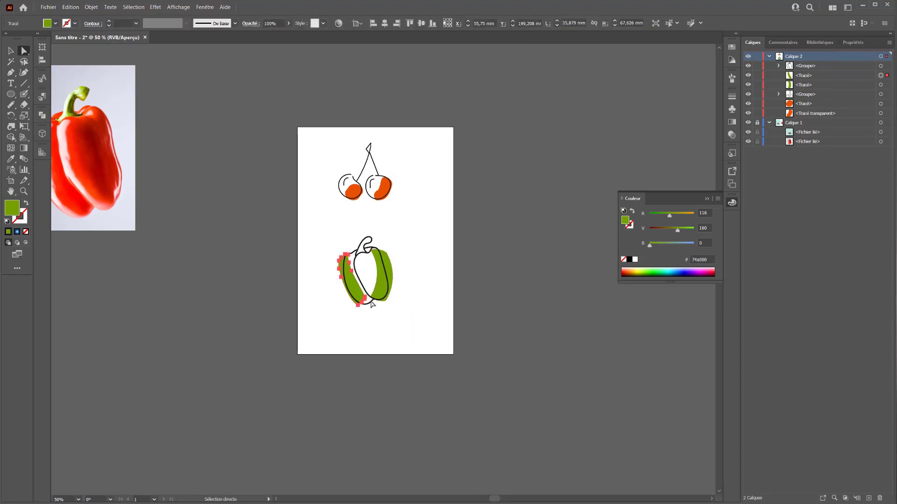
key("Delete")
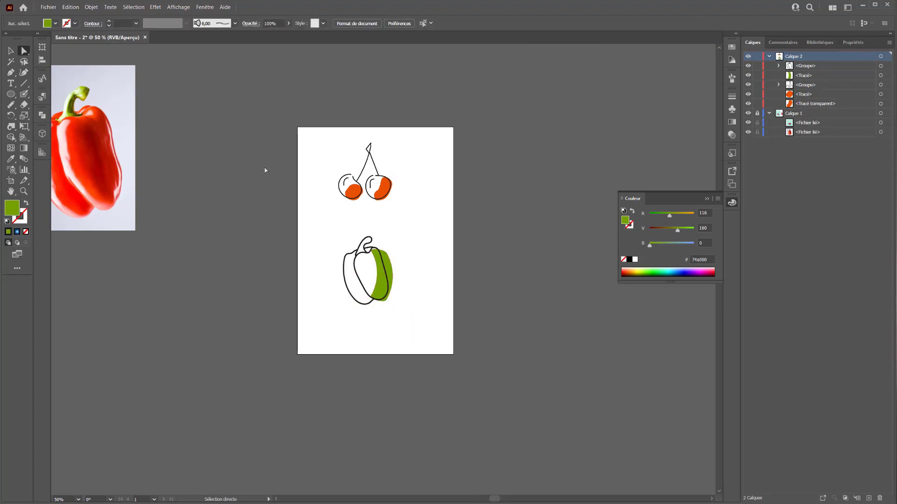
Try a wide green Blob Brush stroke down the pepper's left half, then undo it.
left_click(24, 95)
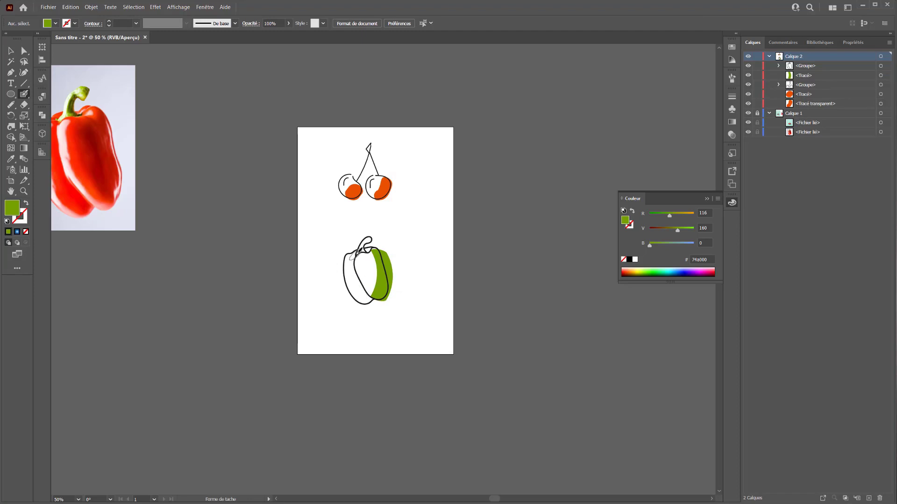
left_click_drag(354, 257, 371, 301)
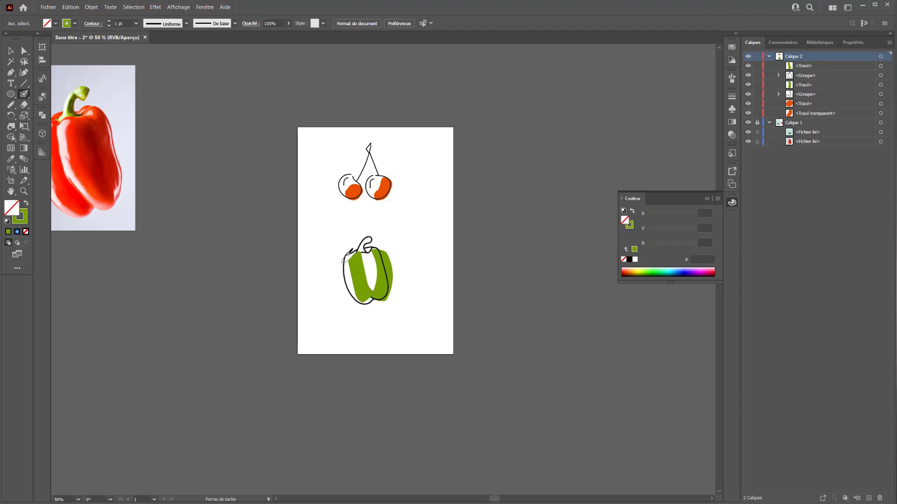
key("ctrl+z")
Reduce the Blob Brush size for a narrower stroke.
double_click(25, 95)
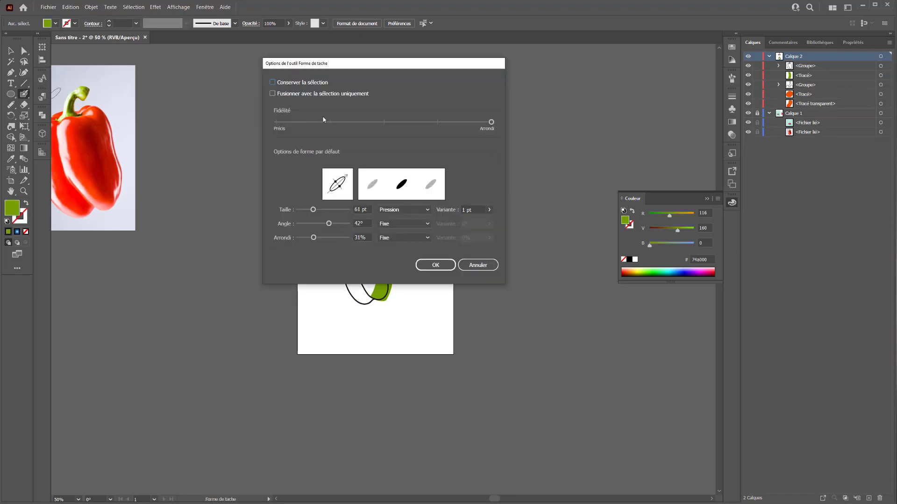
left_click(436, 265)
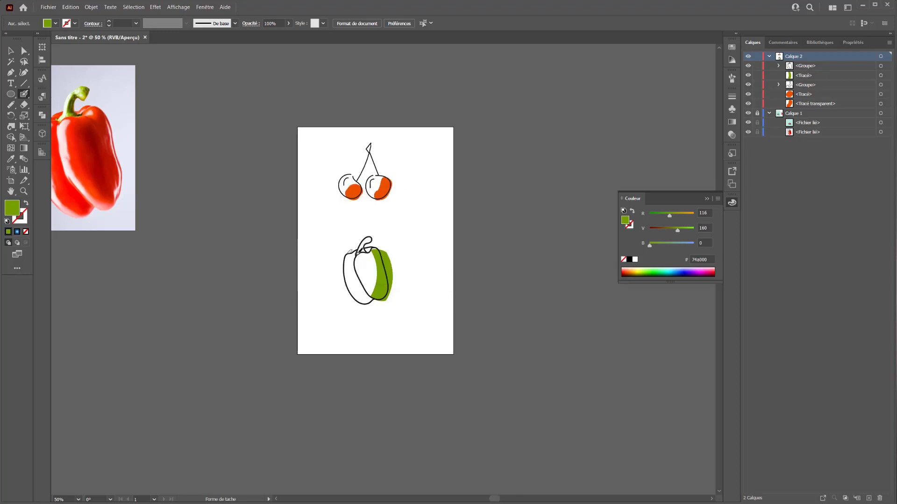
Try narrower green strokes along the front lobe's left edge, with one placed beneath the outlines, then undo them.
left_click_drag(361, 287, 371, 302)
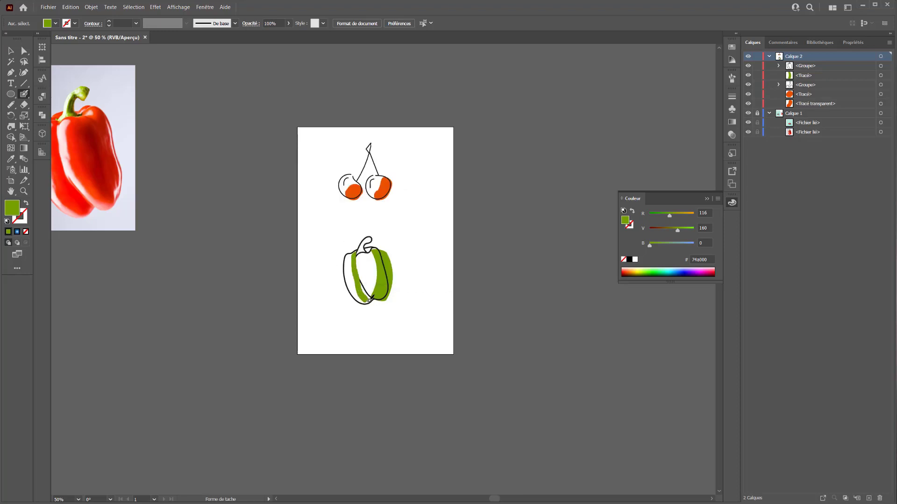
key("ctrl+z")
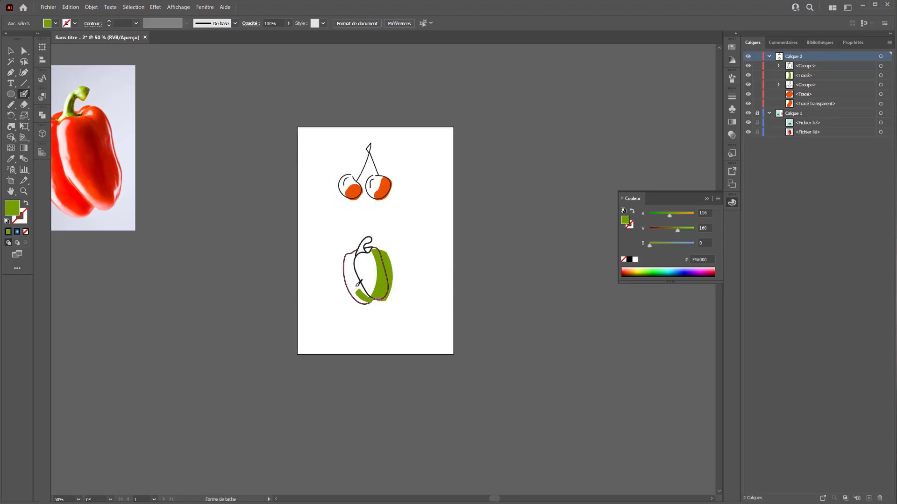
left_click_drag(354, 255, 354, 254)
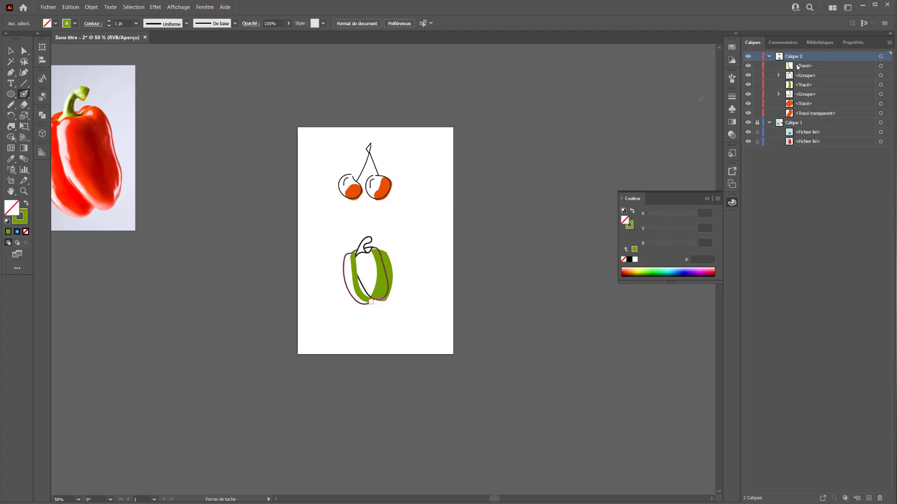
left_click_drag(797, 67, 805, 80)
key("ctrl+plus")
key("ctrl+plus")
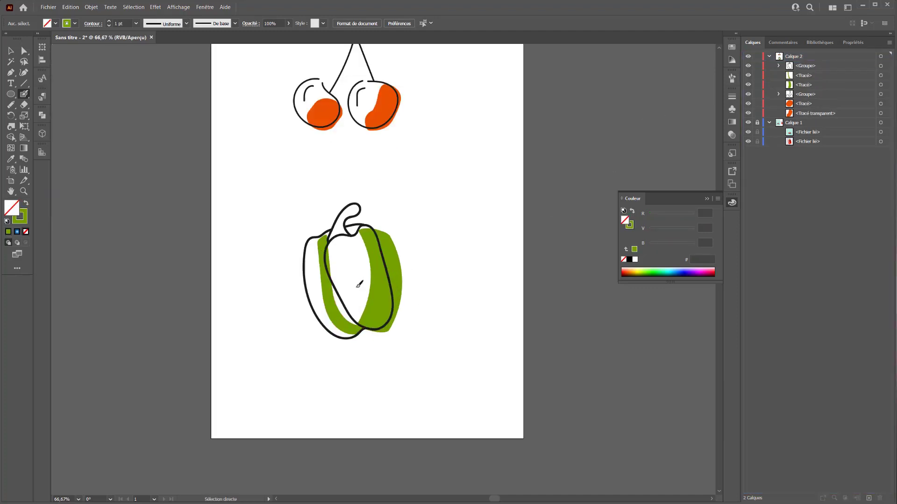
key("ctrl+plus")
key("ctrl+plus")
key("ctrl+z")
key("shift+x")
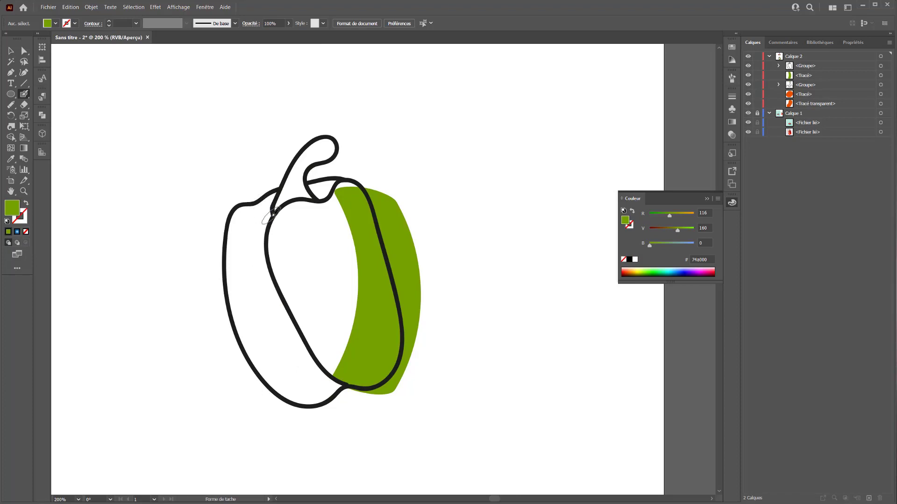
Try a green stroke from the stem down to the notch between the lobes, then undo it.
mouse_move(270, 218)
left_mouse_down()
mouse_move(261, 260)
mouse_move(272, 290)
mouse_move(339, 393)
left_mouse_up()
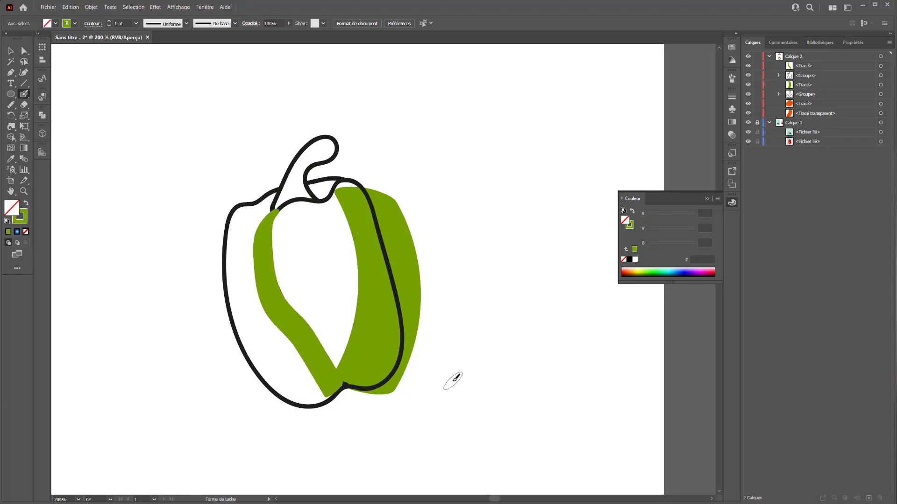
left_click_drag(796, 68, 796, 80)
key("ctrl+z")
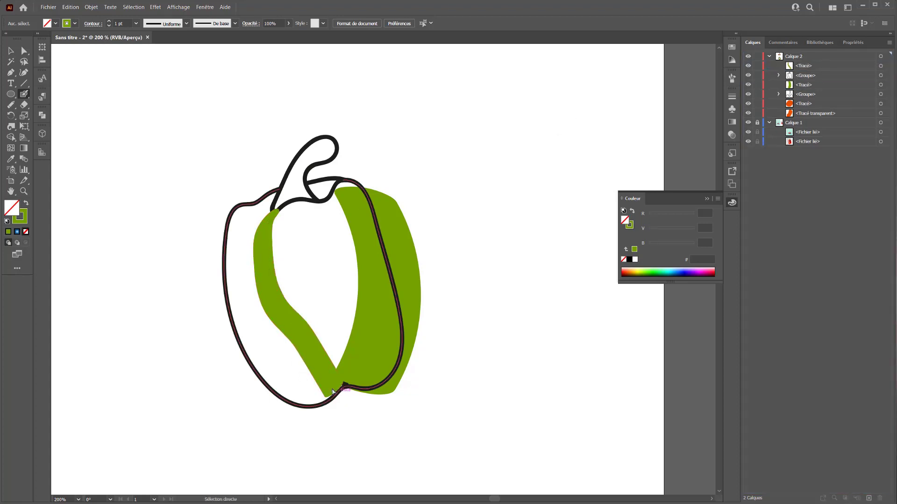
key("ctrl+z")
Paint a narrow green stroke from the pepper's base up to the stem along the front lobe's left edge, beneath the outline group.
mouse_move(335, 392)
left_mouse_down()
mouse_move(307, 373)
mouse_move(266, 259)
mouse_move(269, 201)
left_mouse_up()
left_click_drag(803, 65, 803, 80)
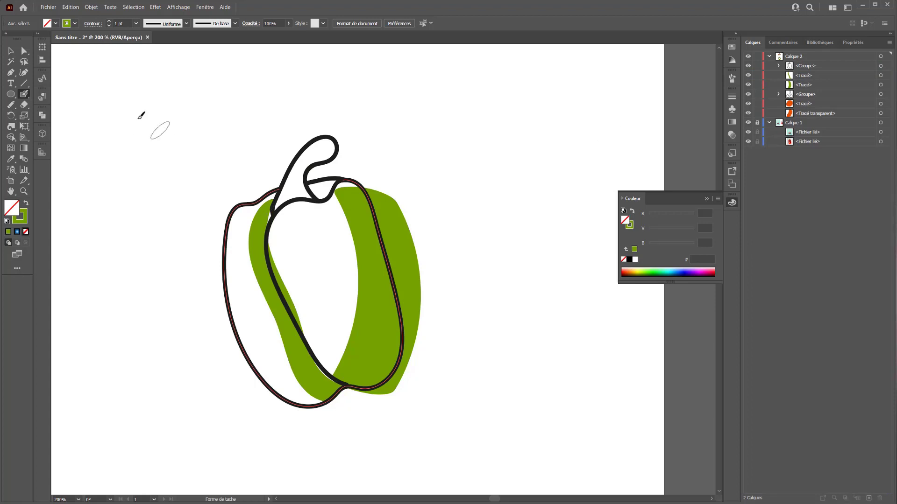
Reshape the narrow green patch: shift it slightly left, pull its base anchors right past the lobe notch, and raise its tip anchors above the outline.
left_click(23, 51)
mouse_move(297, 358)
left_mouse_down()
mouse_move(292, 350)
mouse_move(294, 358)
left_mouse_up()
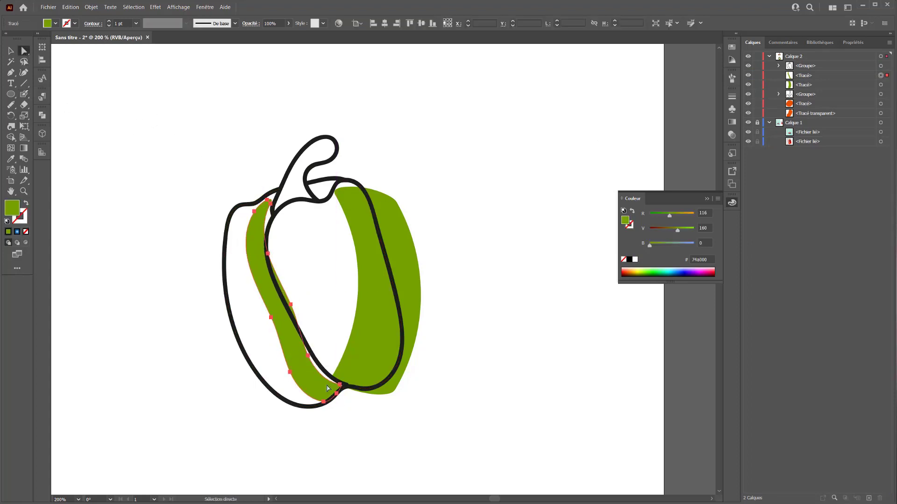
left_click(337, 395)
left_click(335, 394)
left_click(336, 393)
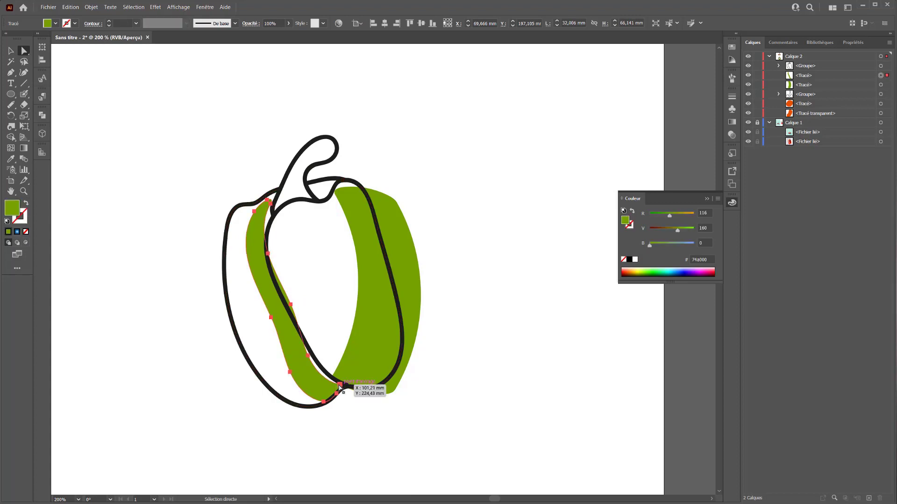
left_click_drag(326, 405, 352, 405)
left_click(267, 200)
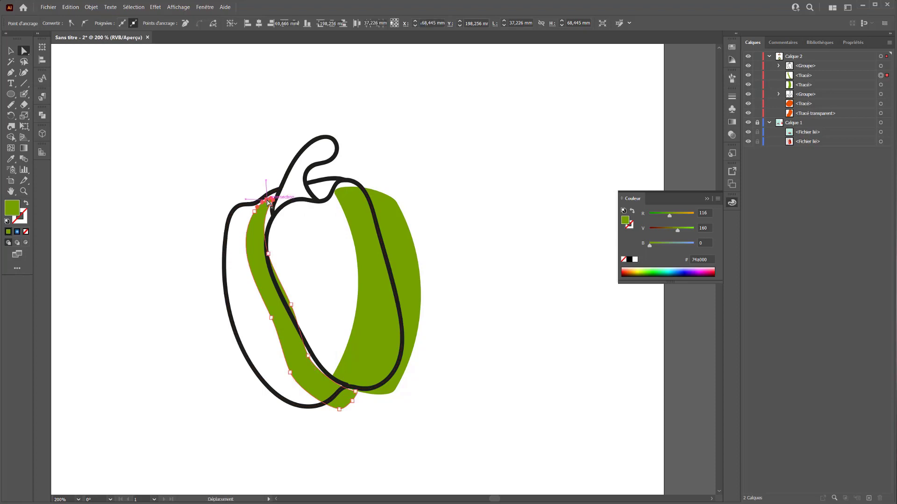
left_click(271, 205, "shift")
left_click_drag(268, 206, 269, 189)
left_click(254, 184)
Delete the narrow green patch running along the front lobe's left edge.
key("ctrl+minus")
key("ctrl+minus")
key("ctrl+minus")
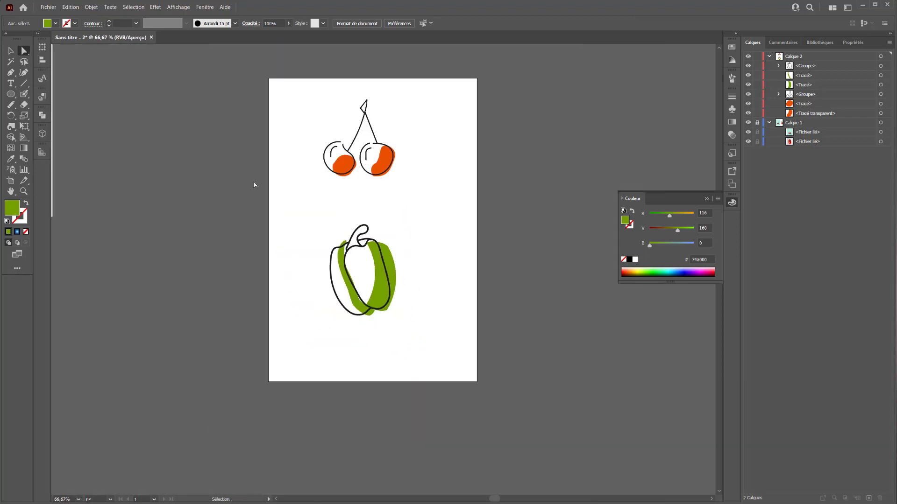
key("ctrl+plus")
left_click(349, 235)
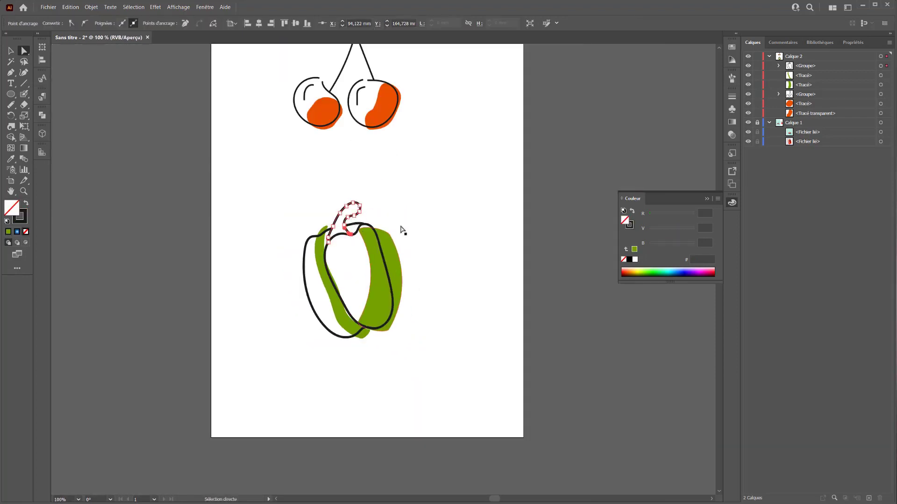
left_click(349, 332)
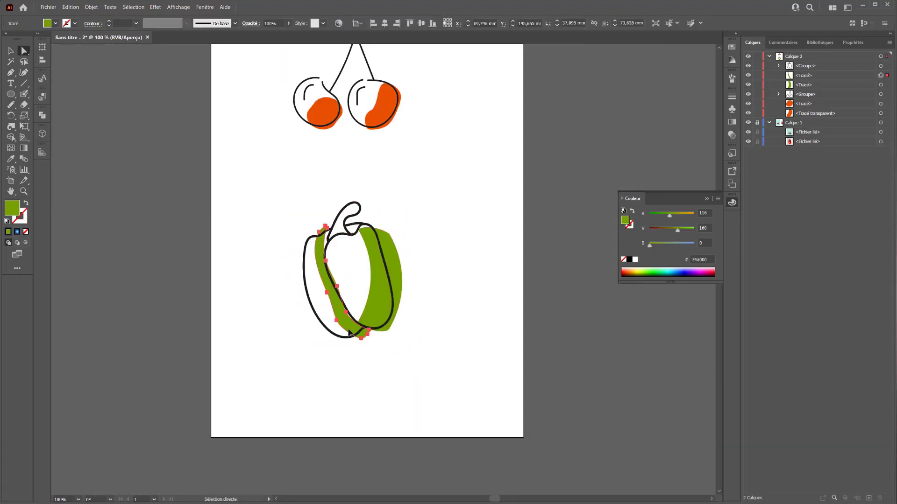
key("Delete")
Try a copy of the wide green patch beside the pepper's left lobe, rotate it, then delete it.
left_click(379, 294)
left_click_drag(383, 302, 289, 327)
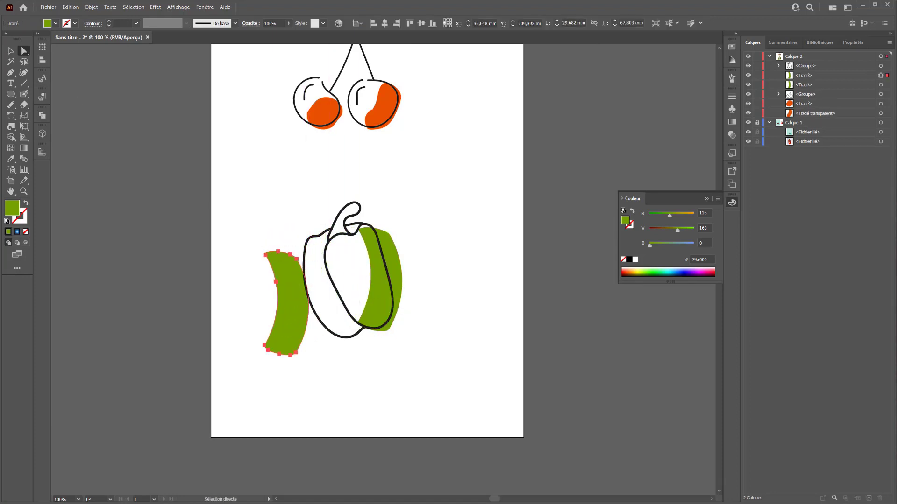
key("v")
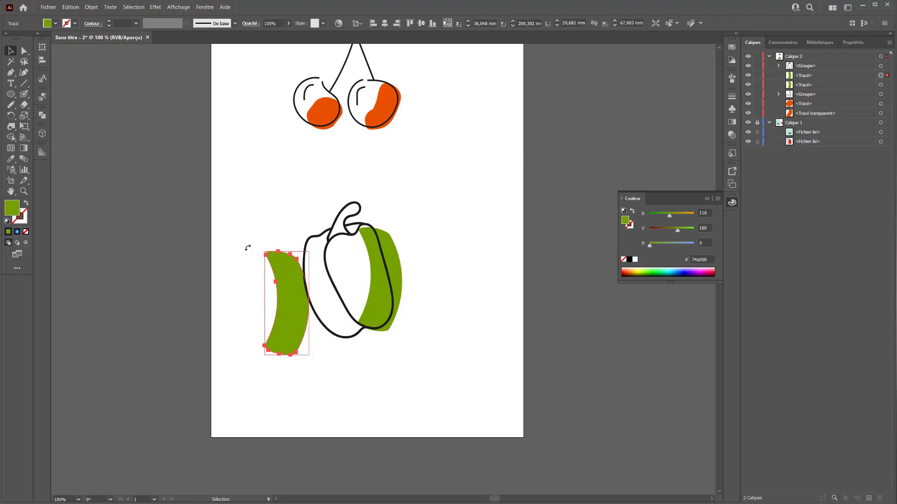
left_click_drag(246, 251, 363, 350)
key("Delete")
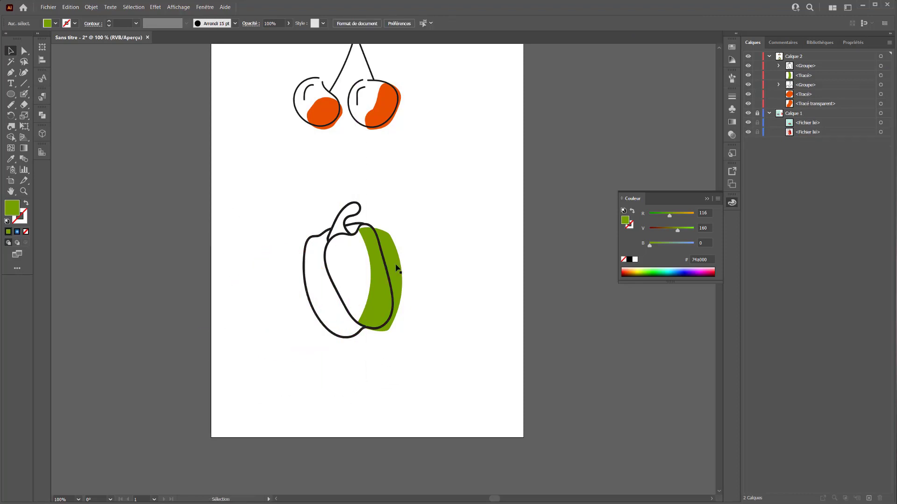
Delete the remaining wide green patch on the pepper's right side.
left_click(377, 300)
key("Delete")
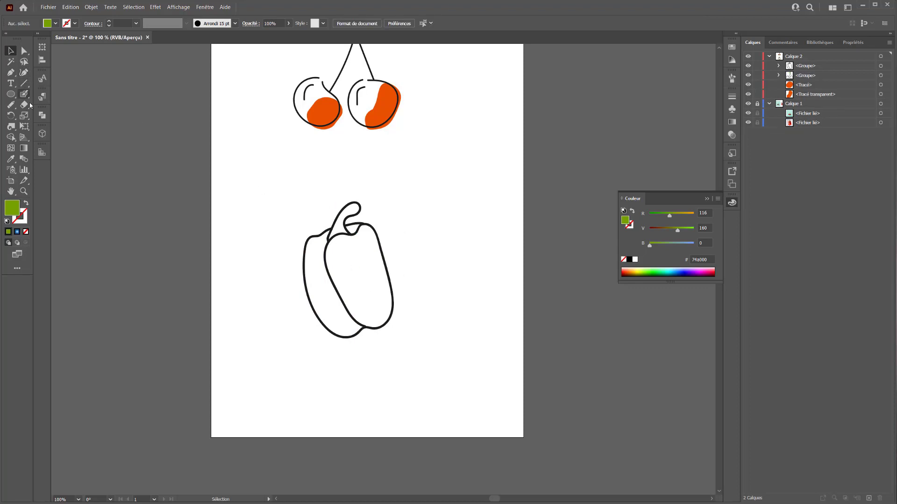
Set the Blob Brush roundness to 100% and enlarge its size until the circle is nearly as tall as the pepper's front lobe.
double_click(24, 94)
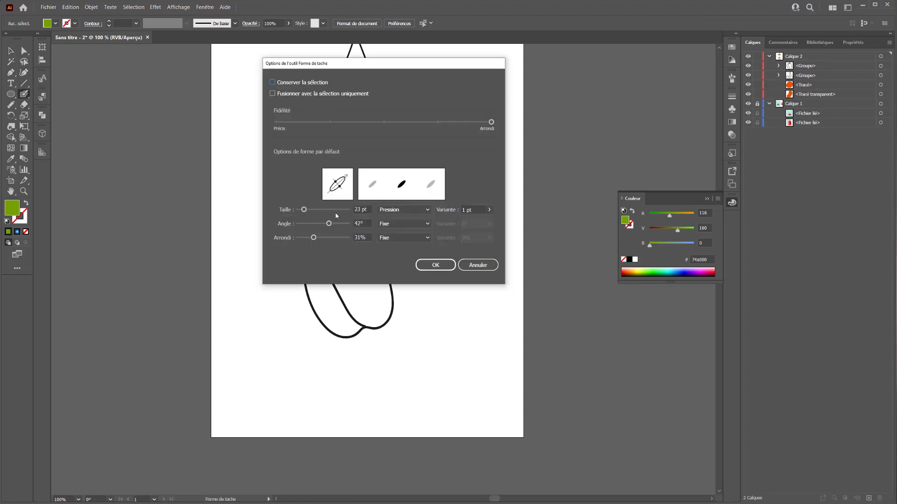
left_click_drag(337, 210, 313, 211)
left_click(435, 265)
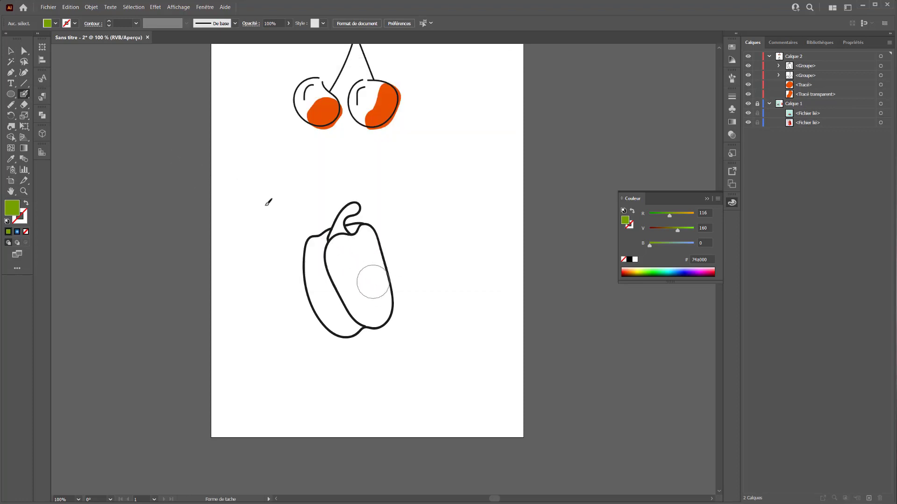
double_click(24, 93)
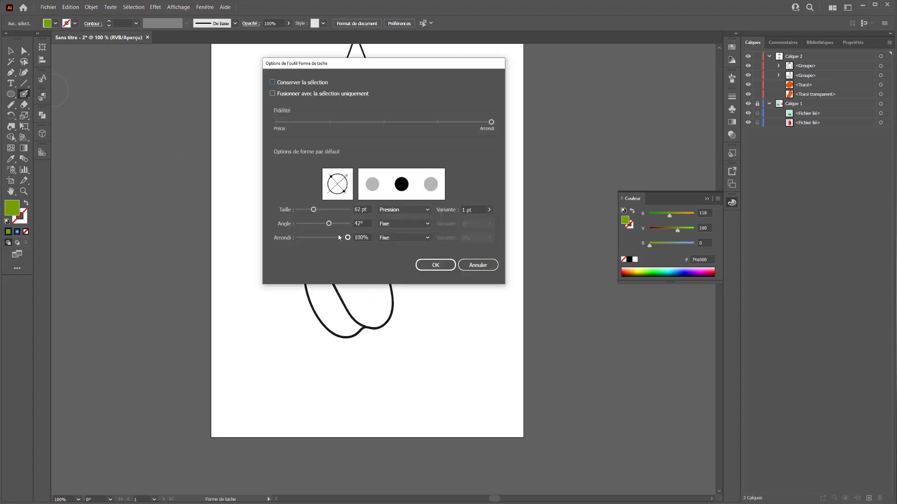
left_click(435, 264)
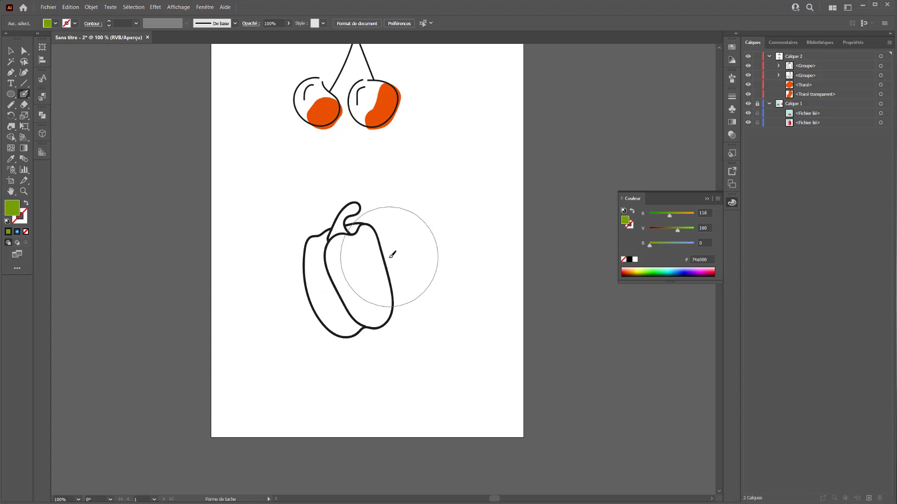
Stamp one large green circle over the right side of the pepper and place it beneath the pepper outline group.
left_click(392, 272)
key("shift+x")
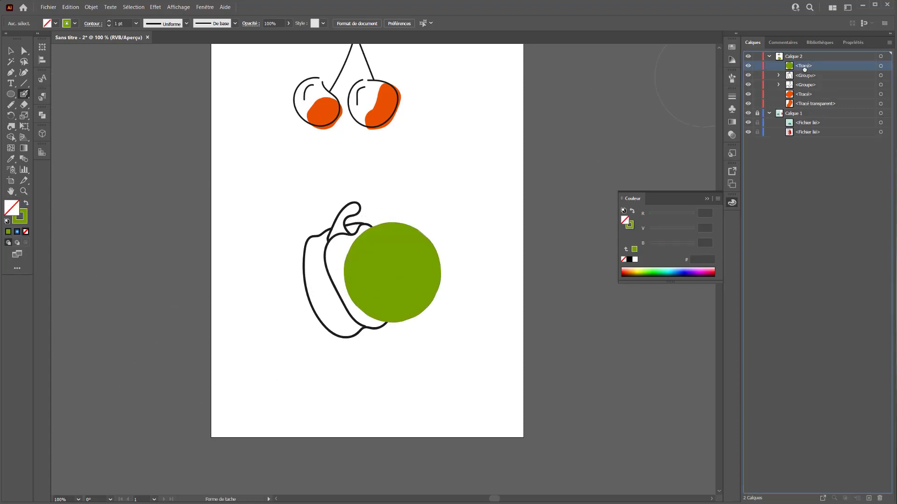
left_click_drag(802, 82, 802, 83)
Move the green circle left so it sits behind the front lobe and extends past the pepper's right edge.
left_click(12, 52)
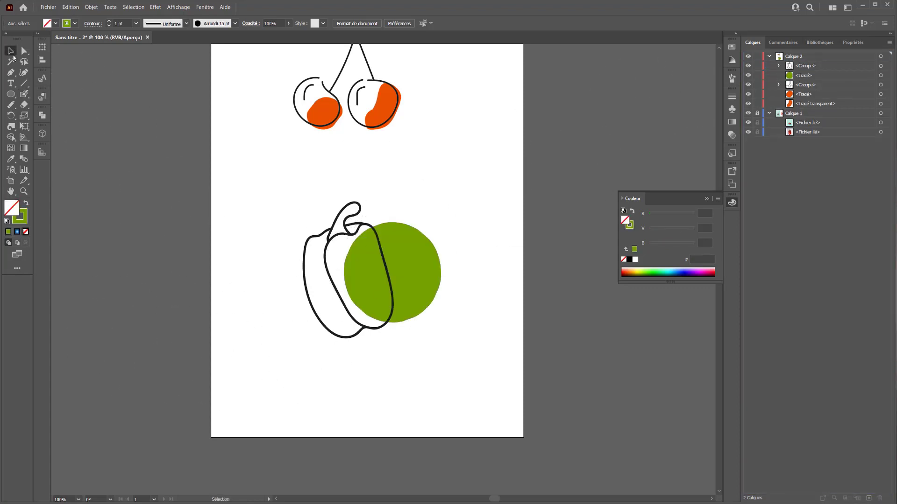
left_click(426, 301)
left_click_drag(410, 296, 382, 306)
scroll(382, 307, "up", 4)
left_click(444, 240)
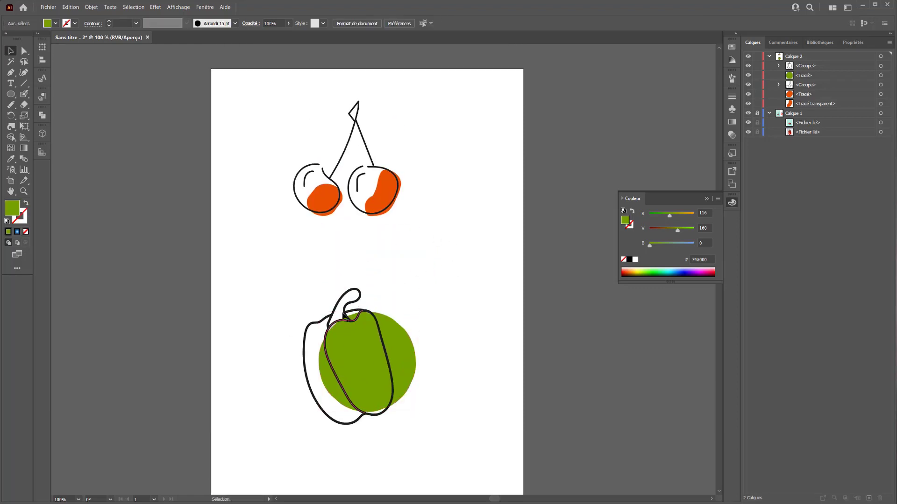
Set up the Paintbrush in black with the Ovale 3 pt brush, undoing a trial green stroke inside the front lobe.
left_click(24, 94)
left_click_drag(23, 94, 56, 98)
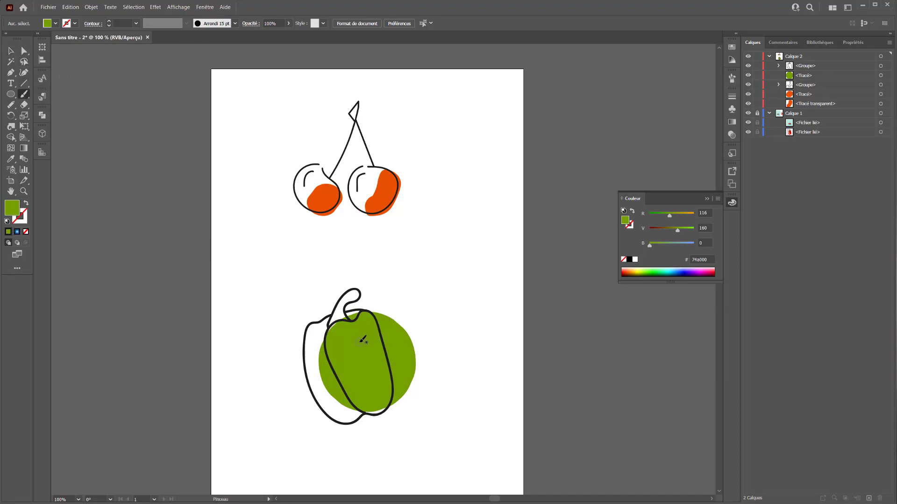
left_click_drag(374, 379, 378, 391)
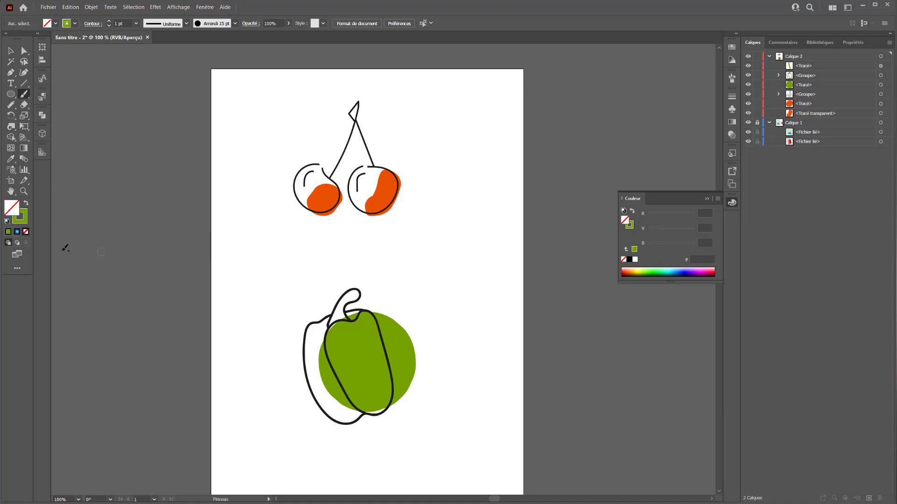
key("ctrl+z")
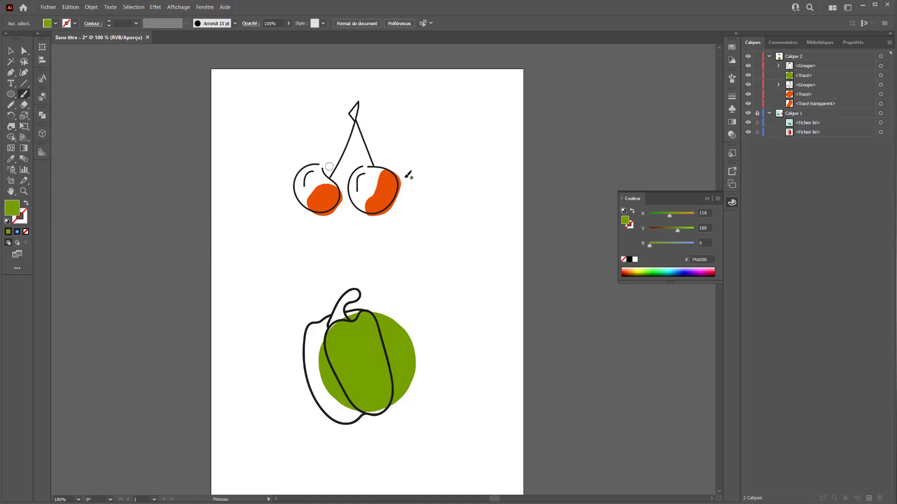
left_click(629, 259)
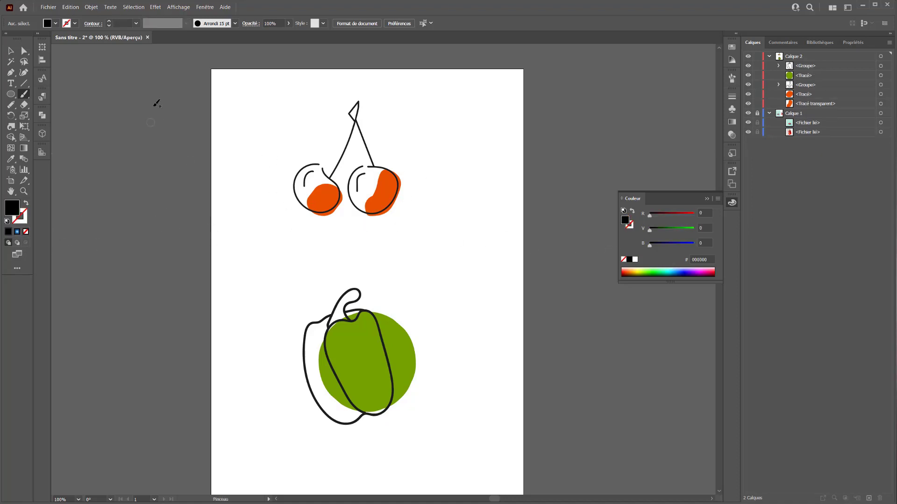
left_click(234, 23)
left_click(186, 43)
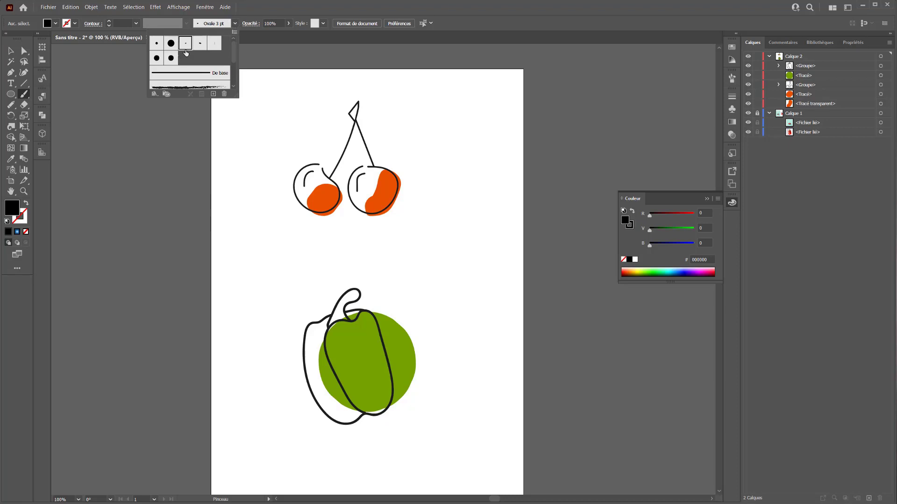
Draw four thin black contour lines following the pepper's form, two inside the front lobe and two inside the back lobe.
left_click_drag(363, 330, 389, 386)
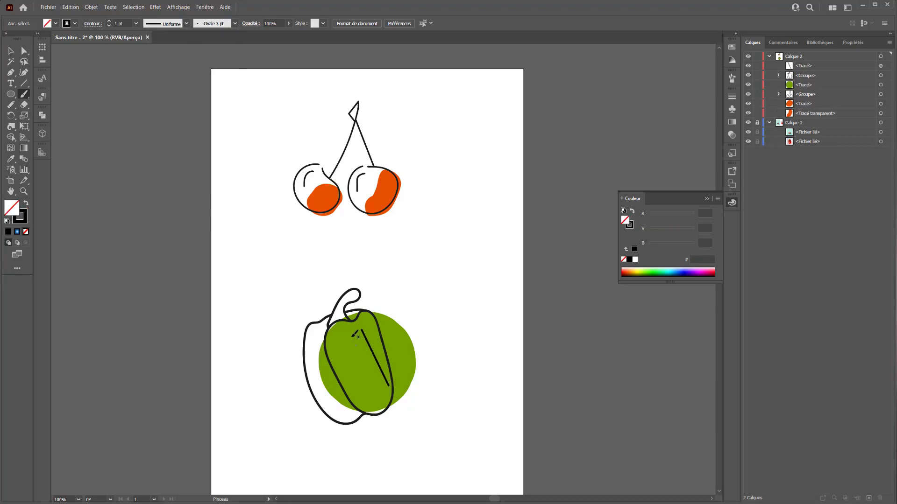
left_click_drag(348, 345, 369, 398)
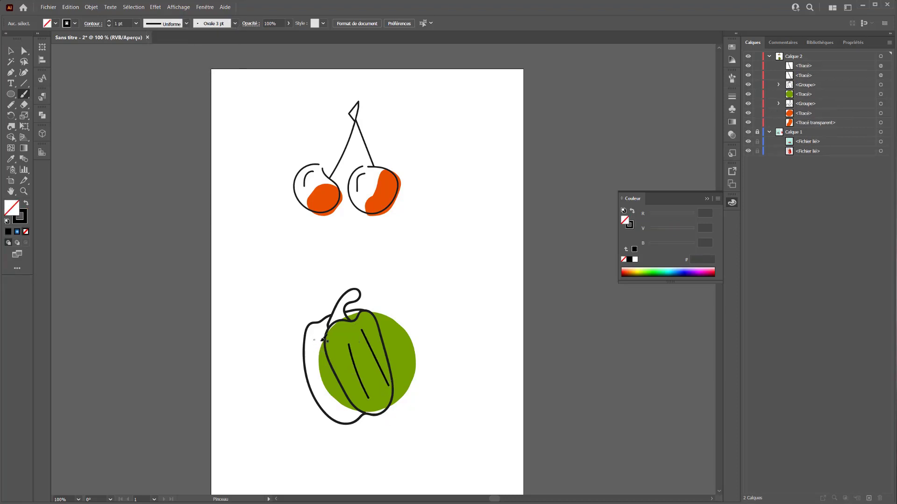
left_click_drag(317, 334, 346, 422)
left_click_drag(316, 365, 341, 418)
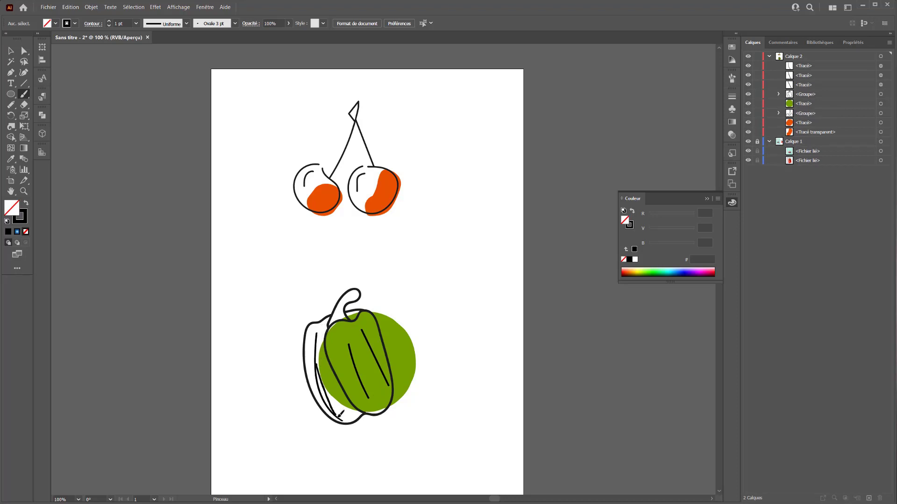
left_click_drag(326, 361, 342, 398)
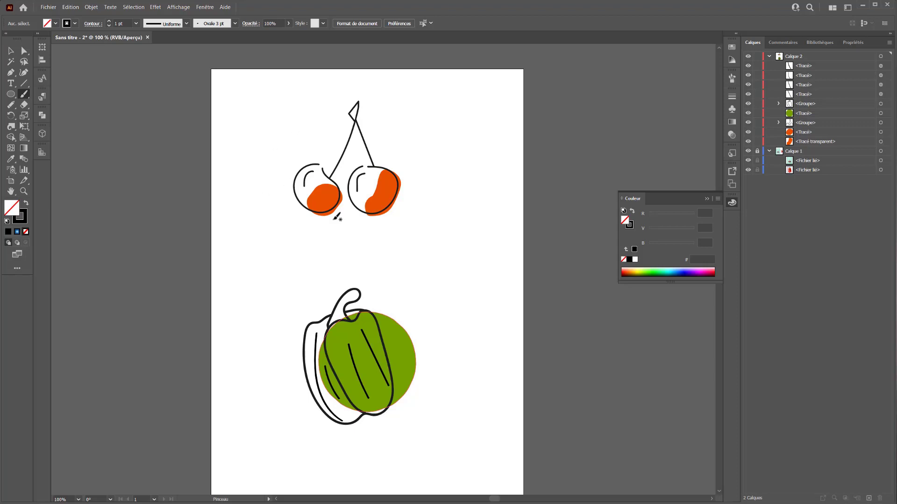
Move the four contour lines and the green circle into the pepper outline group, keeping the circle at the bottom of the stack.
left_click(801, 95)
left_click(807, 70, "shift")
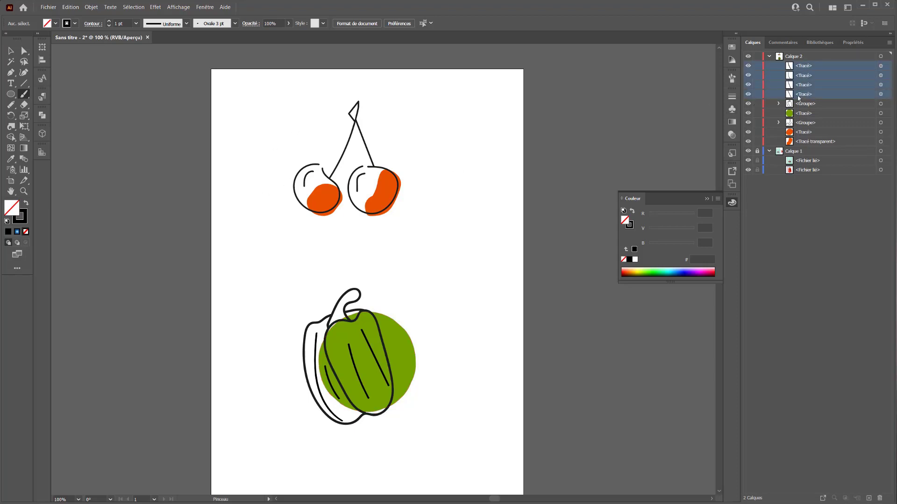
left_click_drag(780, 103, 780, 103)
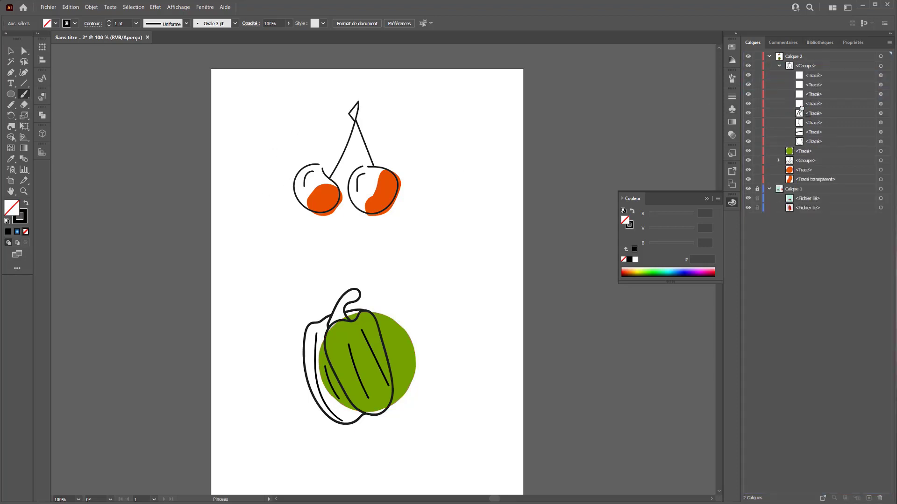
left_click_drag(794, 148, 802, 144)
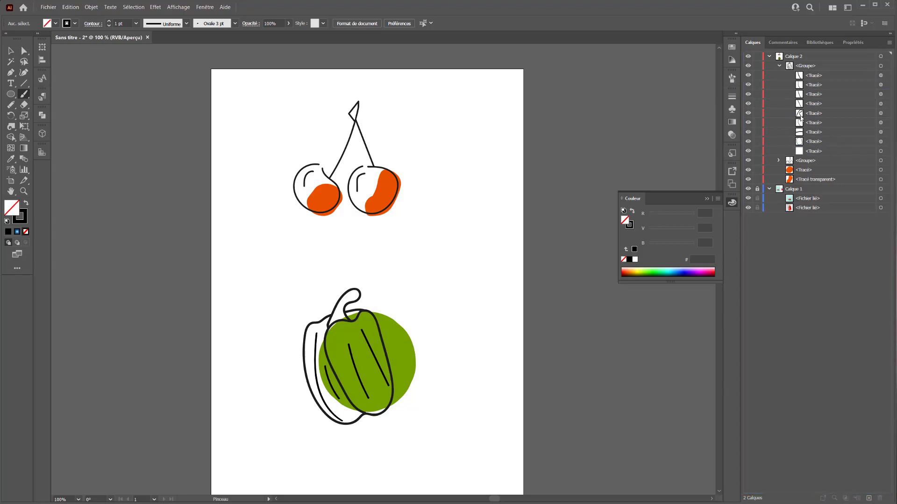
left_click(779, 65)
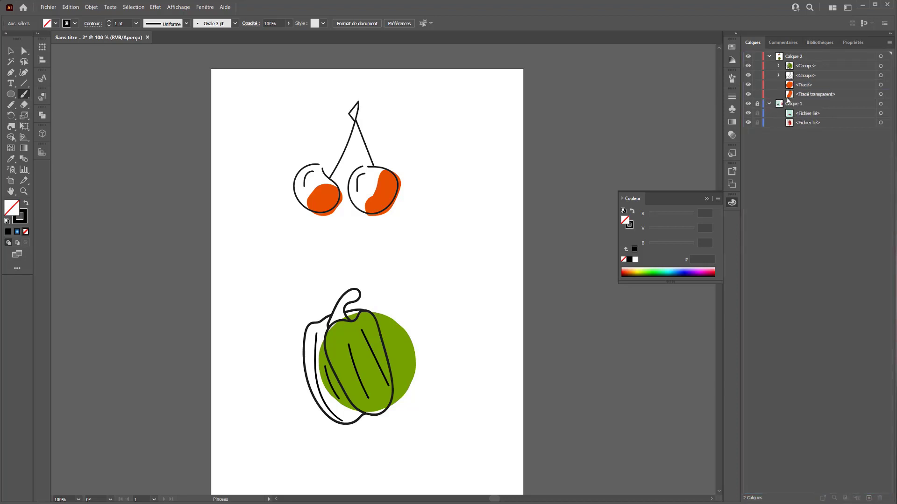
Move both orange colour patches into the cherry outline group, beneath its line strokes.
left_click(779, 75)
left_click(804, 141)
left_click(815, 151, "shift")
left_click_drag(815, 151, 811, 132)
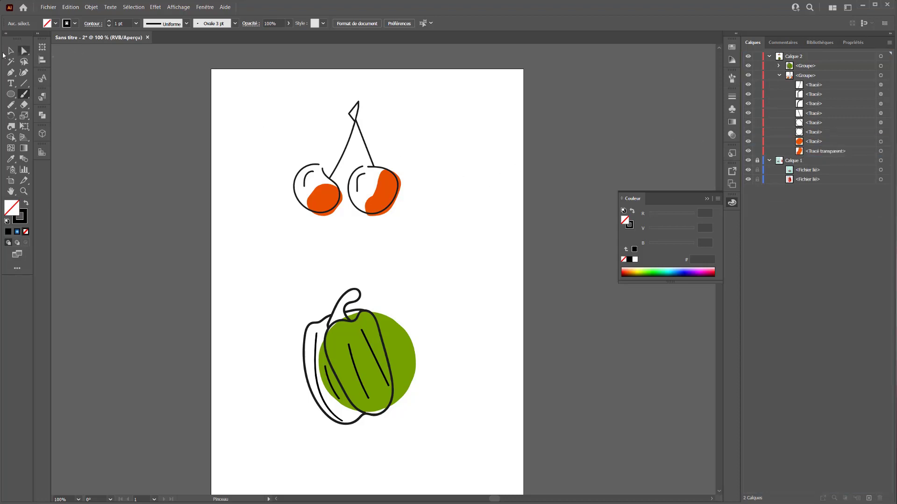
left_click(11, 51)
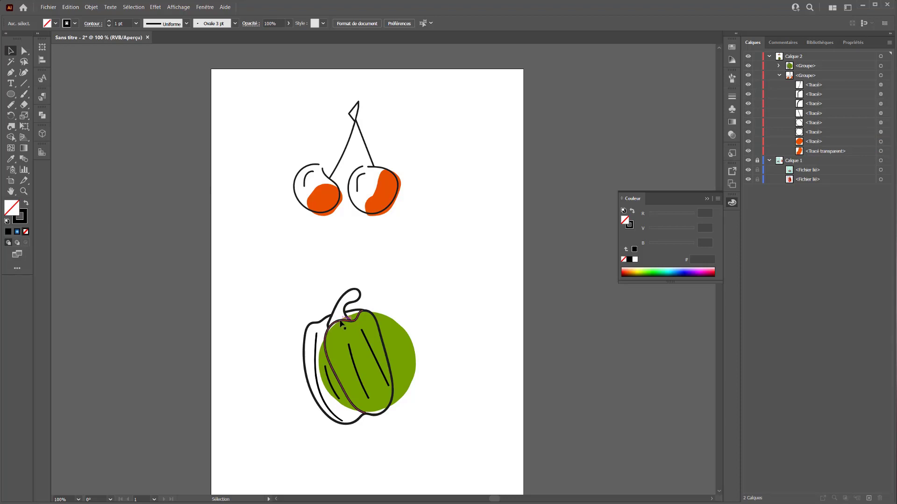
left_click(881, 95)
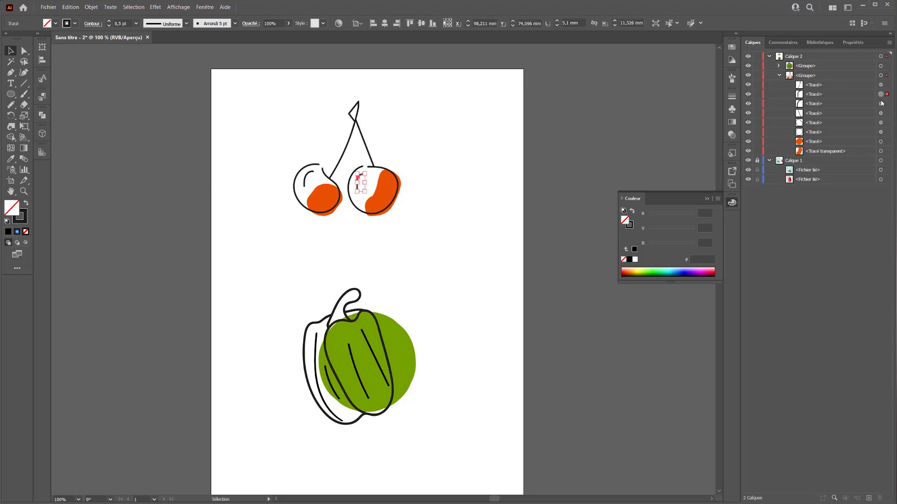
left_click(881, 103, "shift")
left_click(881, 85, "shift")
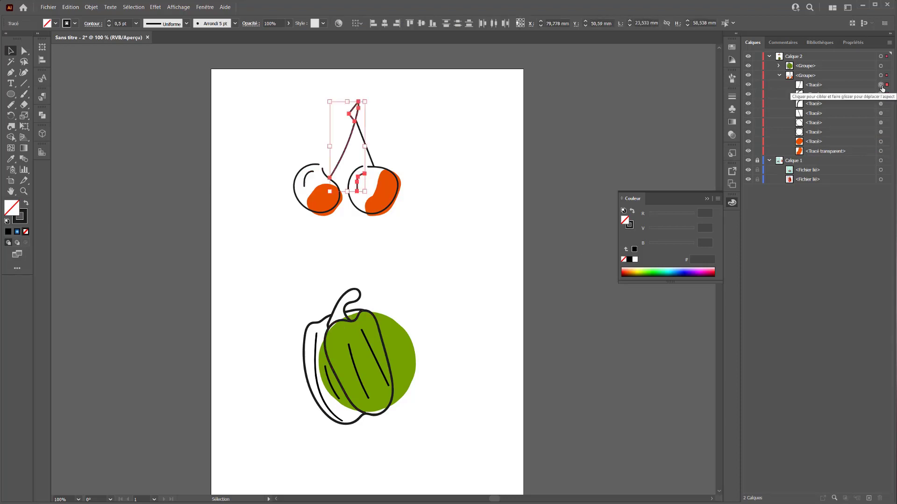
left_click(779, 76)
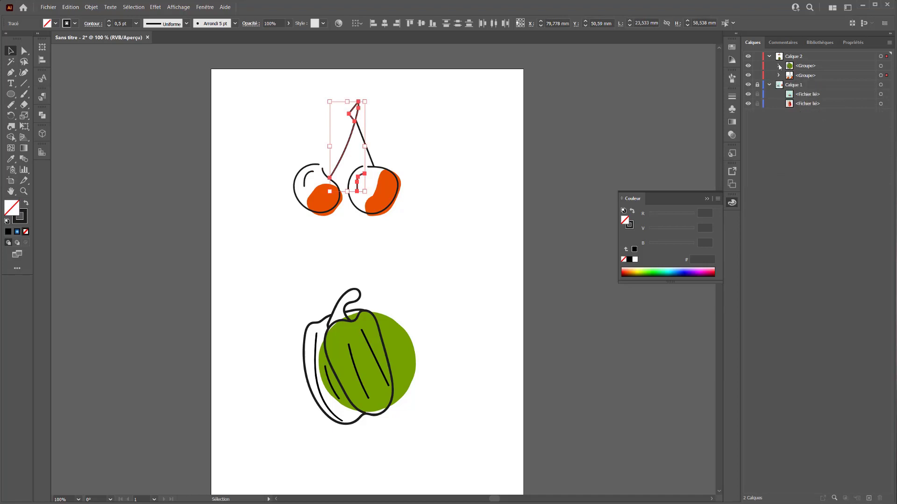
Set the stroke weight of the pepper's four outline paths to 0.25 pt, leaving out its inner contour lines.
left_click(779, 66)
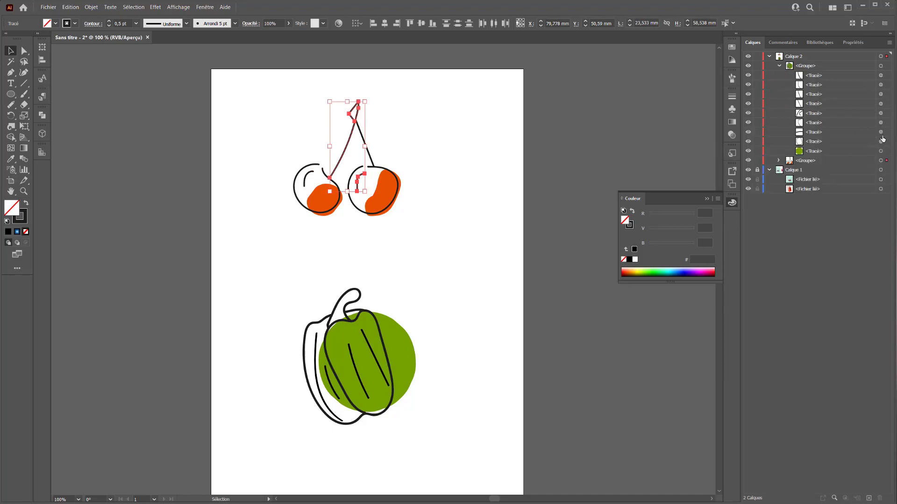
left_click(881, 142)
left_click(881, 132, "shift")
left_click(881, 123, "shift")
left_click(881, 114, "shift")
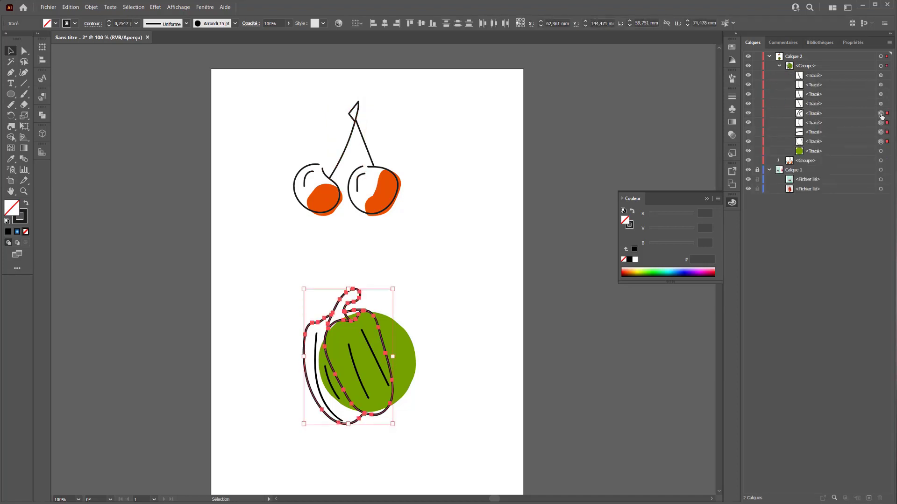
left_click(849, 41)
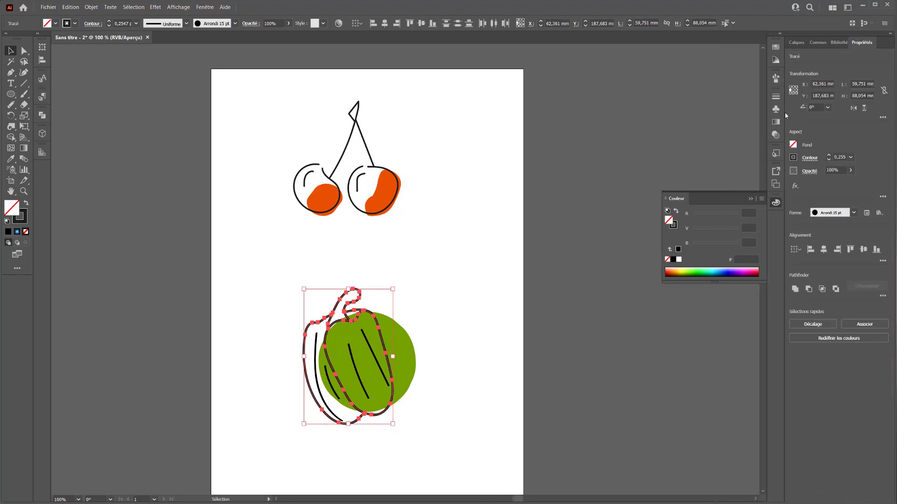
left_click(850, 158)
left_click(862, 169)
left_click(430, 266)
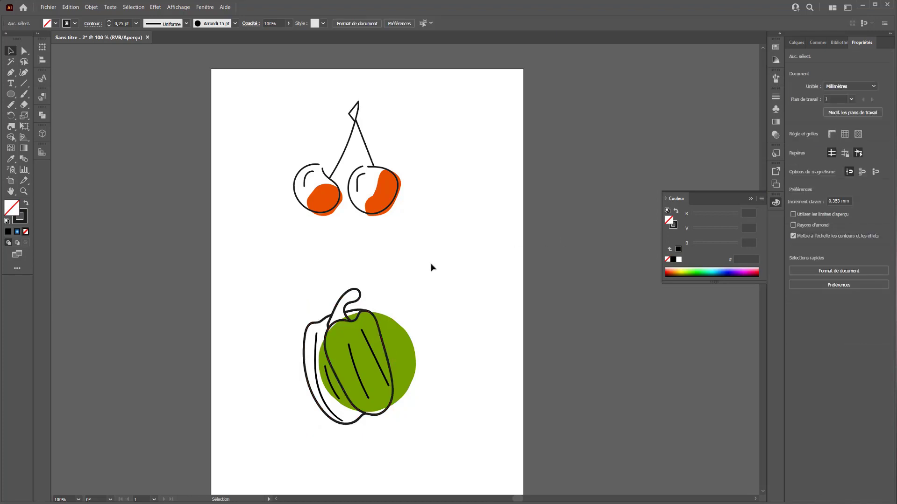
Thin all strokes of the pepper group to fine lines and shift the pepper slightly up and to the left.
left_click(354, 325)
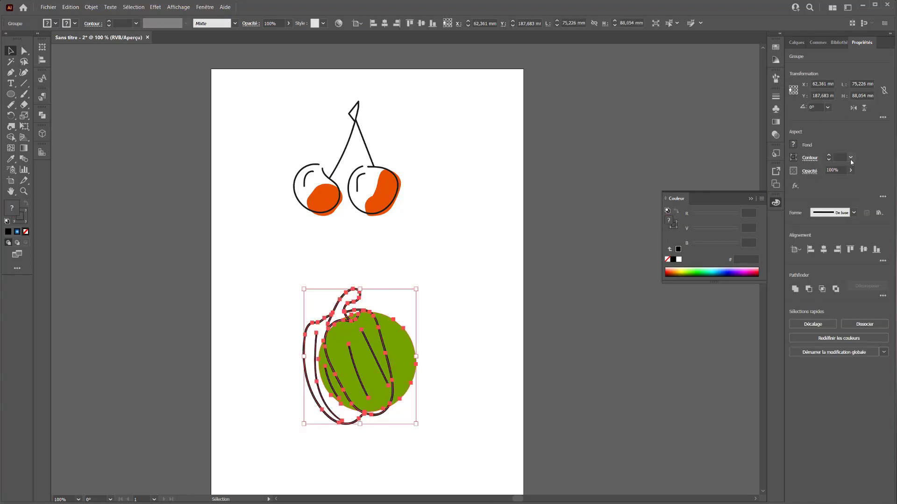
left_click(850, 159)
left_click(861, 169)
left_click(840, 157)
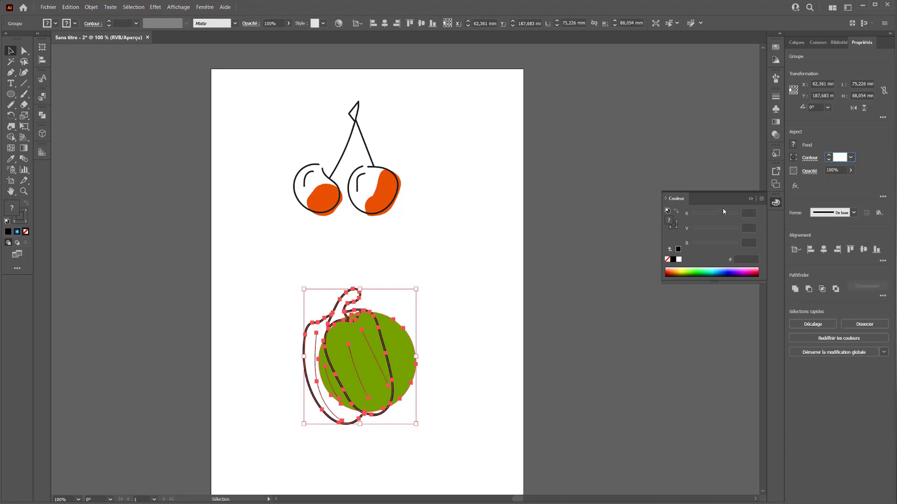
type("1")
key("Return")
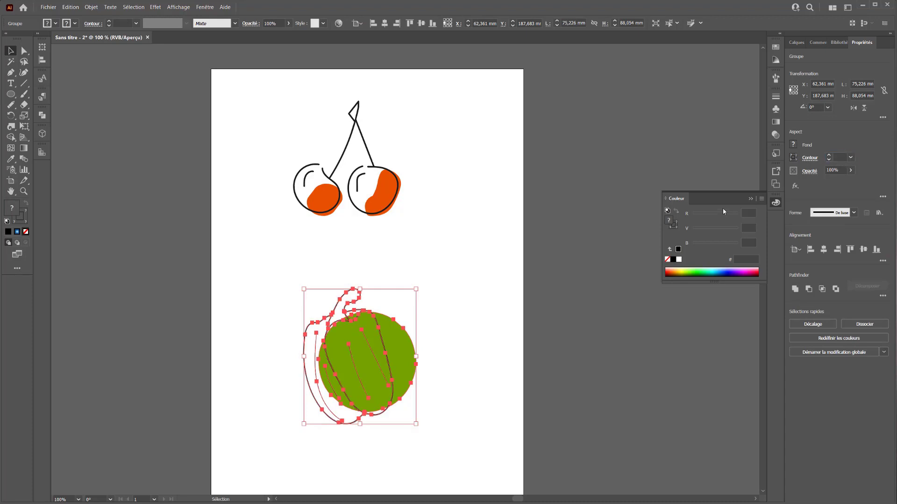
left_click(483, 271)
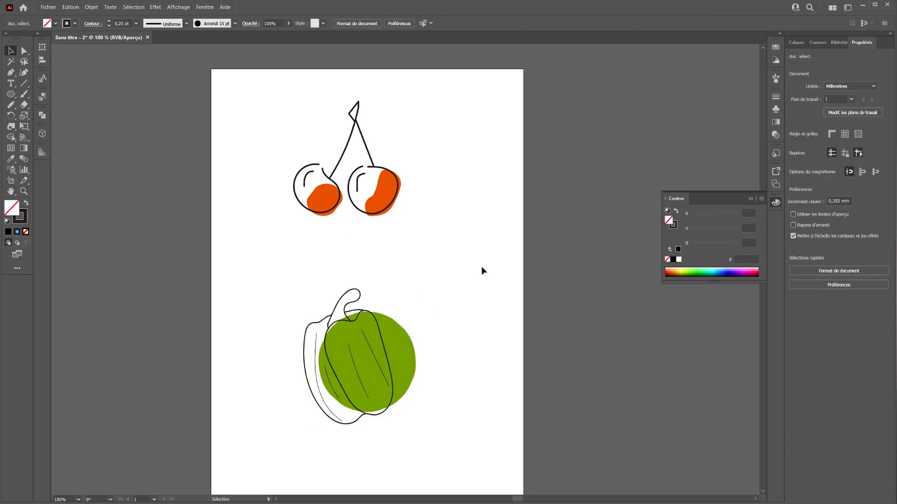
left_click_drag(409, 360, 422, 334)
Thin all strokes of the cherry group to fine hairlines.
left_click(368, 152)
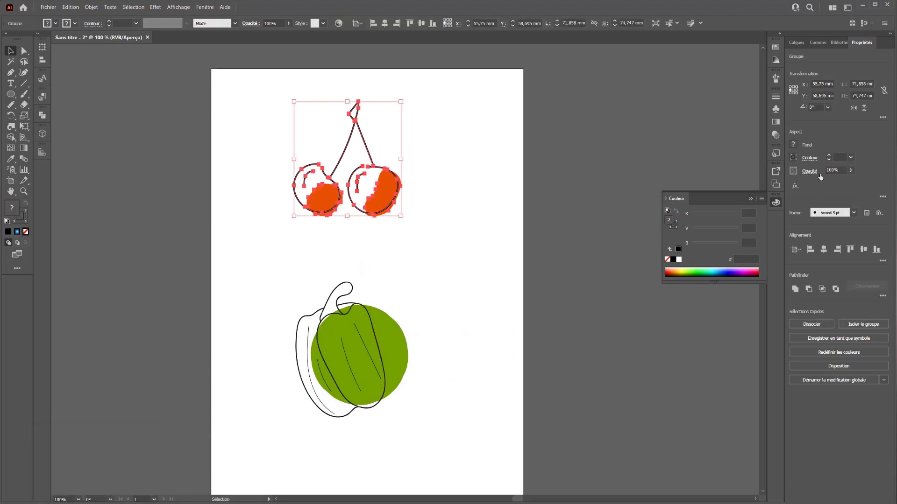
left_click(838, 157)
type("0")
key("Return")
left_click(474, 167)
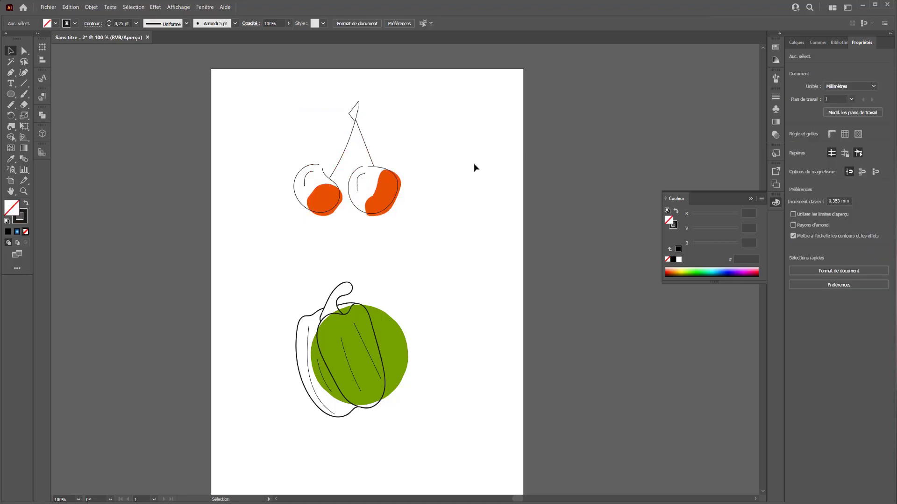
Move the whole cherry group down and to the right, just above the pepper's upper right side.
left_click_drag(415, 115, 282, 243)
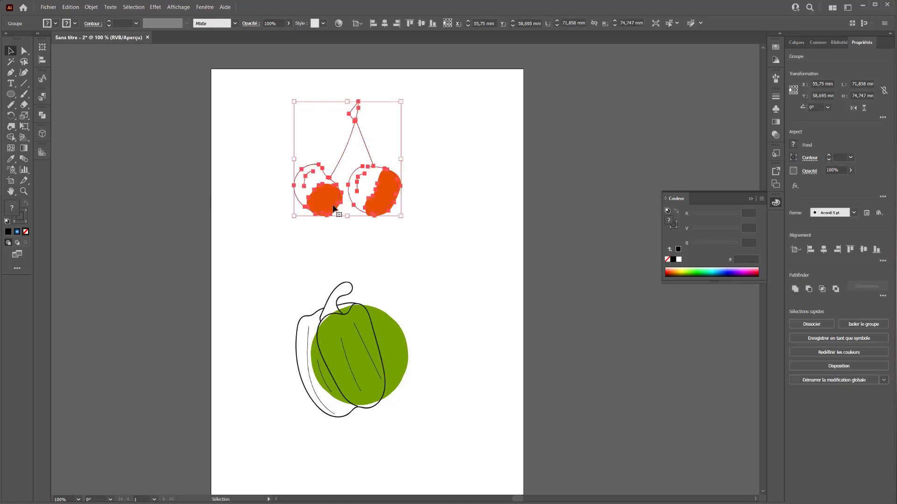
left_click_drag(386, 215, 449, 292)
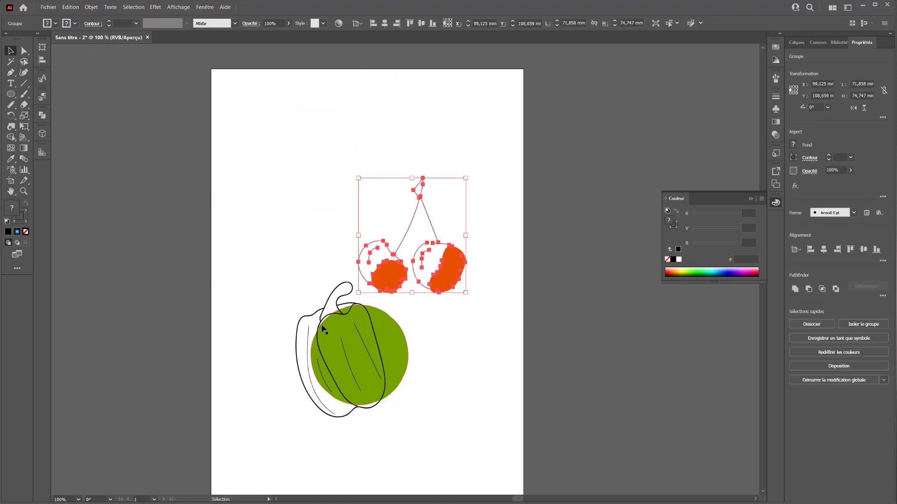
left_click(290, 285)
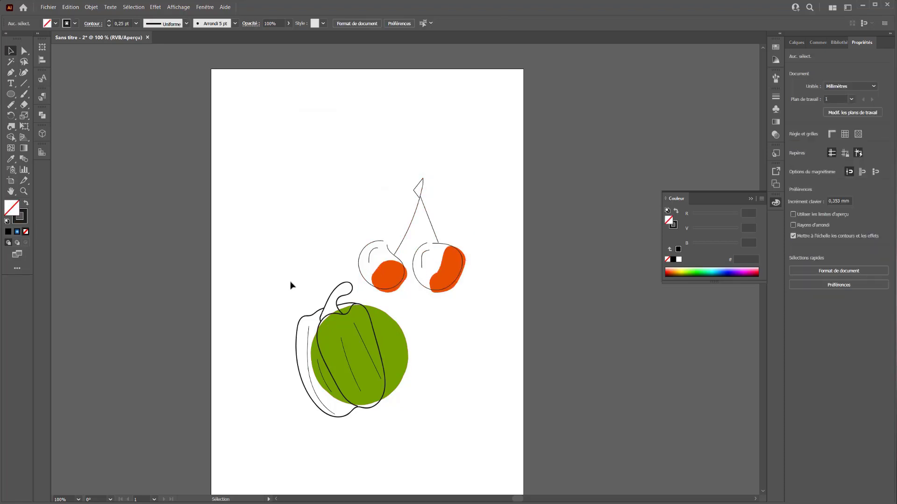